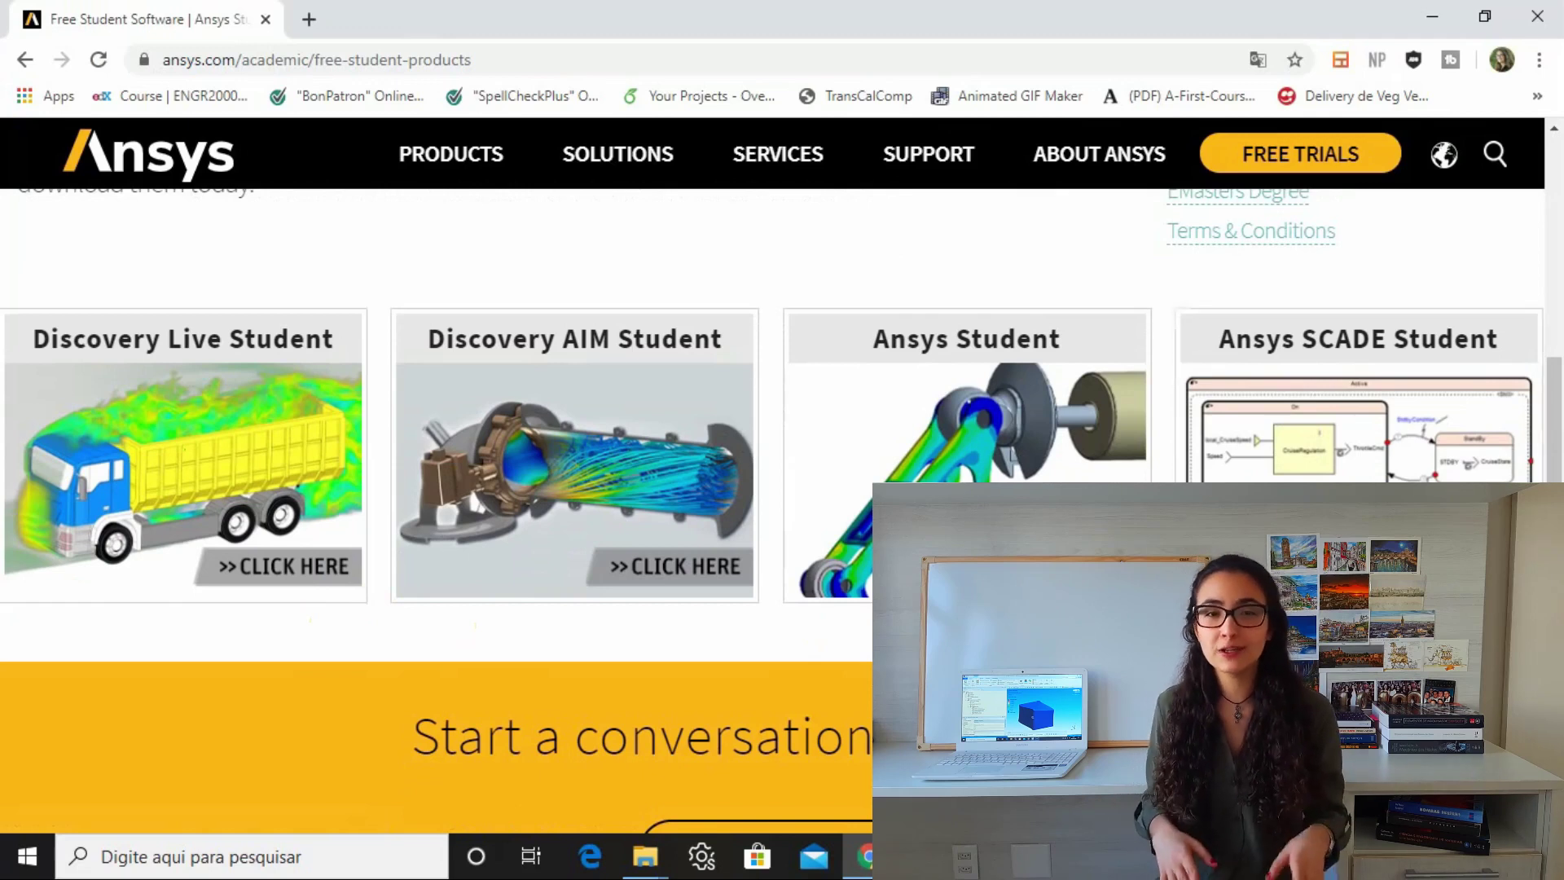
Step: Open the Ansys Student section on the free student products page and examine its bundled applications and problem size limits
click(1035, 479)
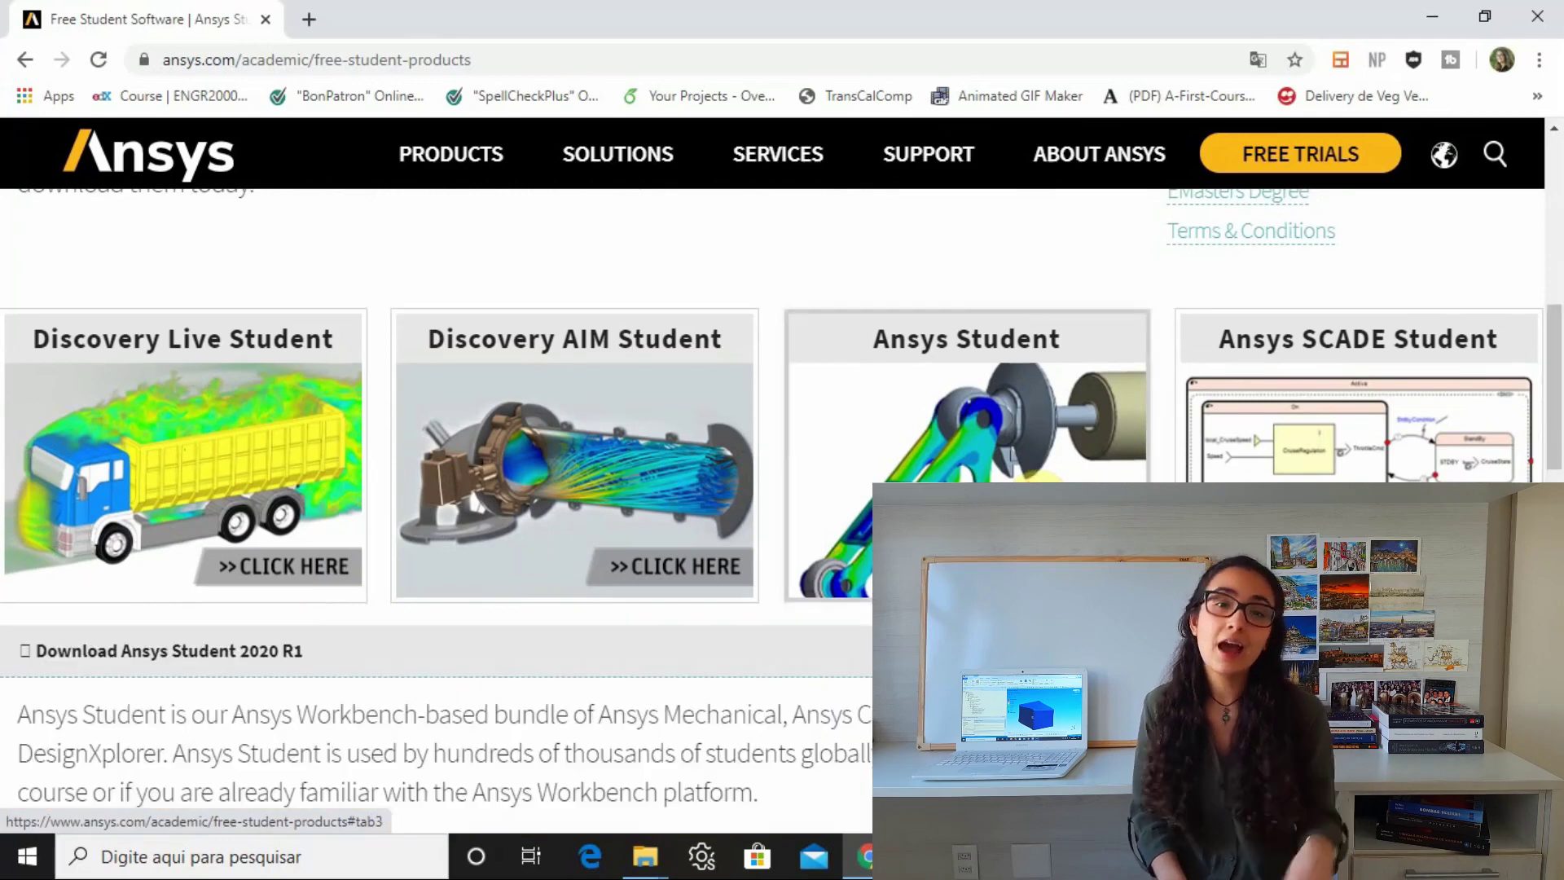
scroll(1552, 469, down, 4)
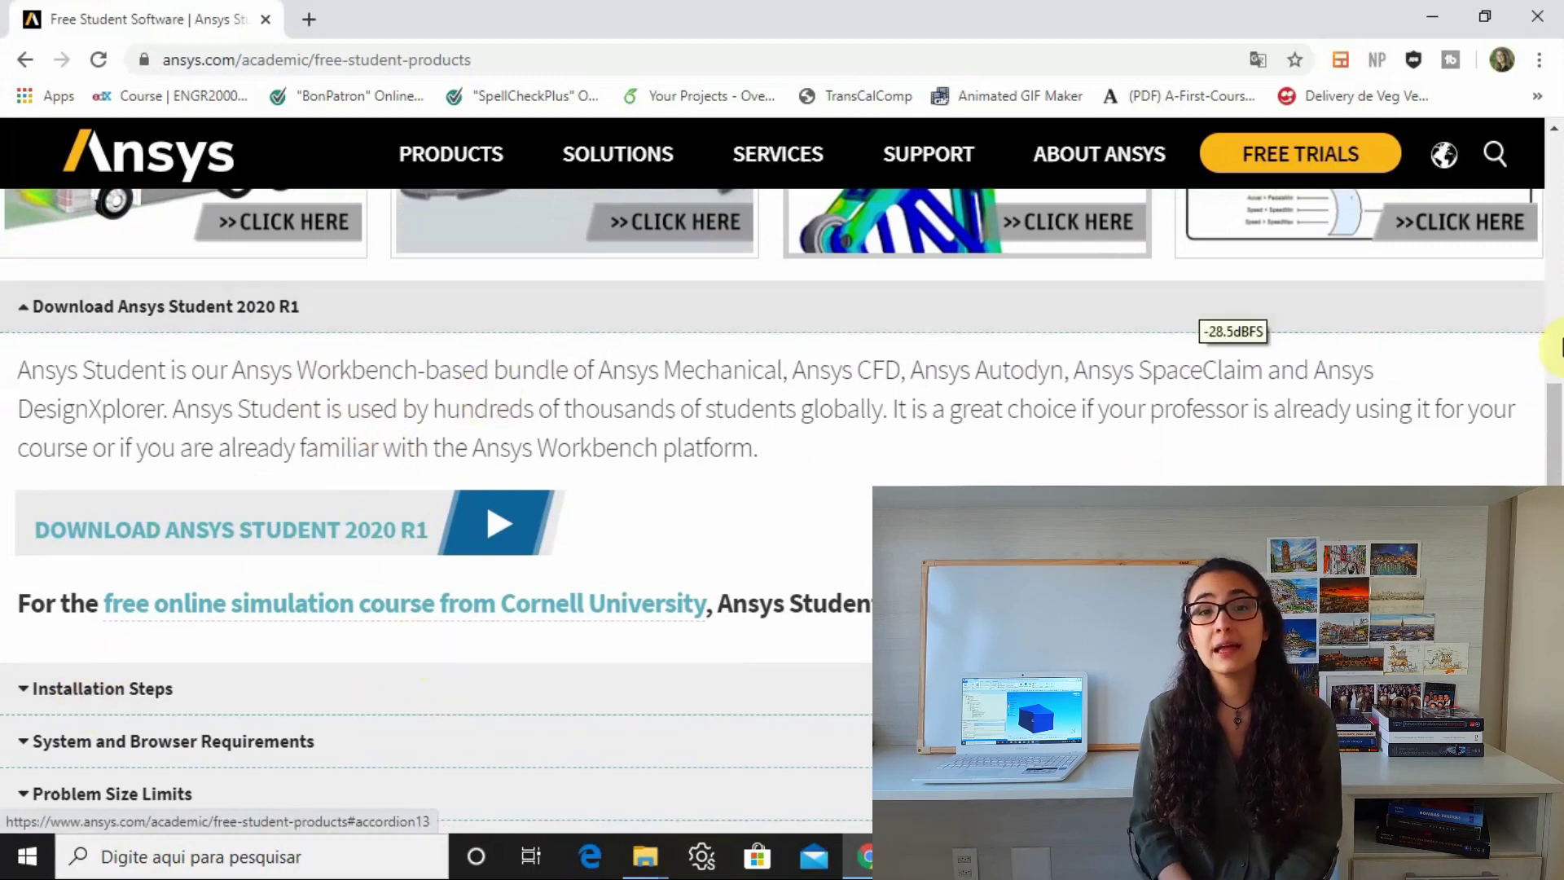
drag(1553, 403, 1558, 477)
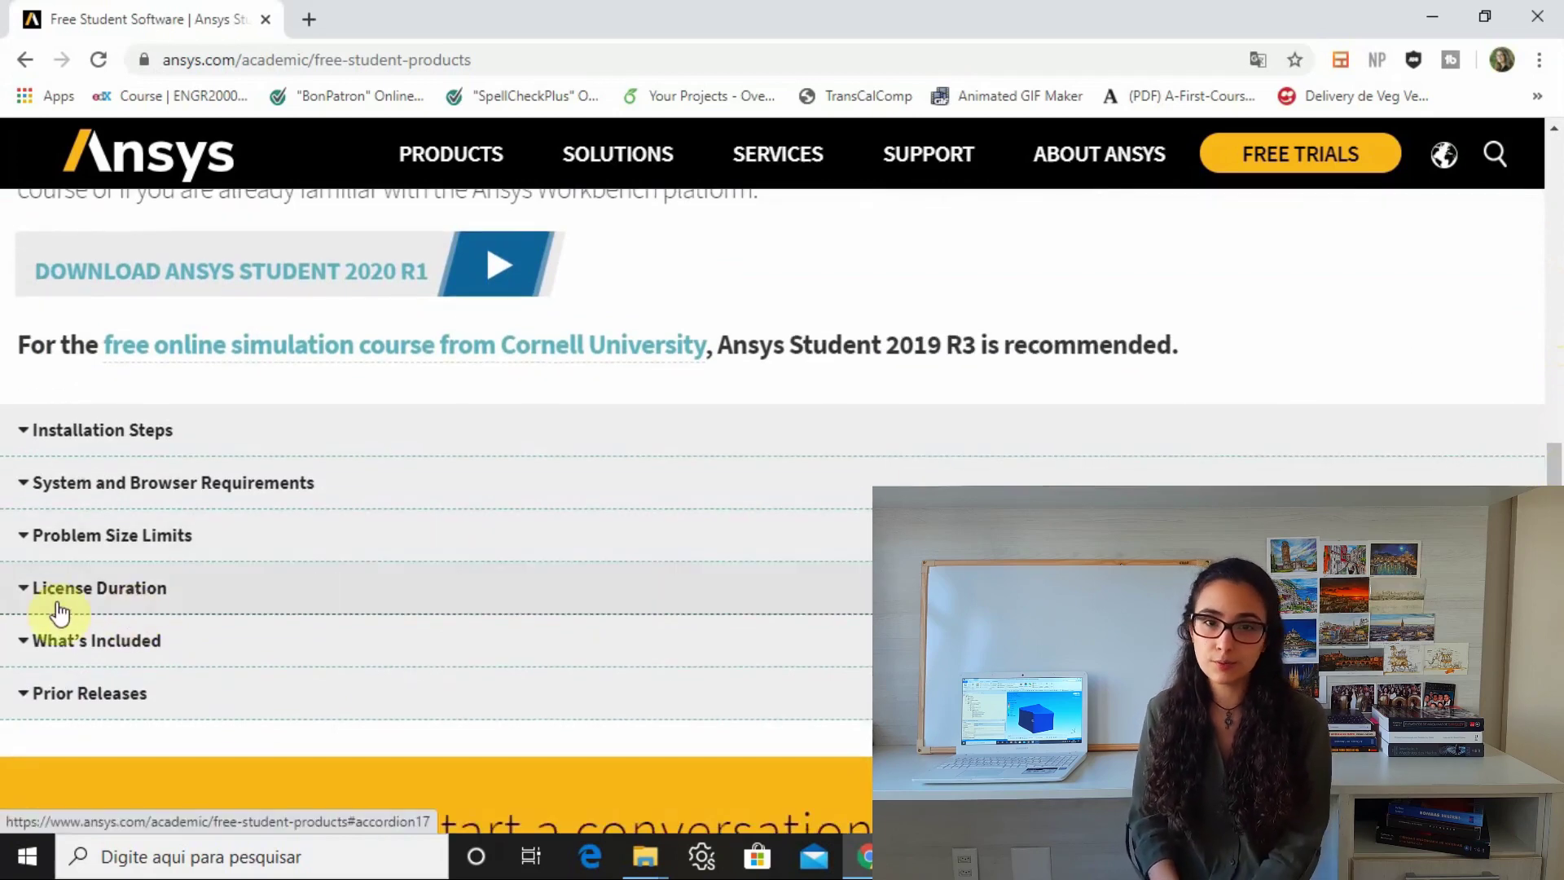
click(20, 645)
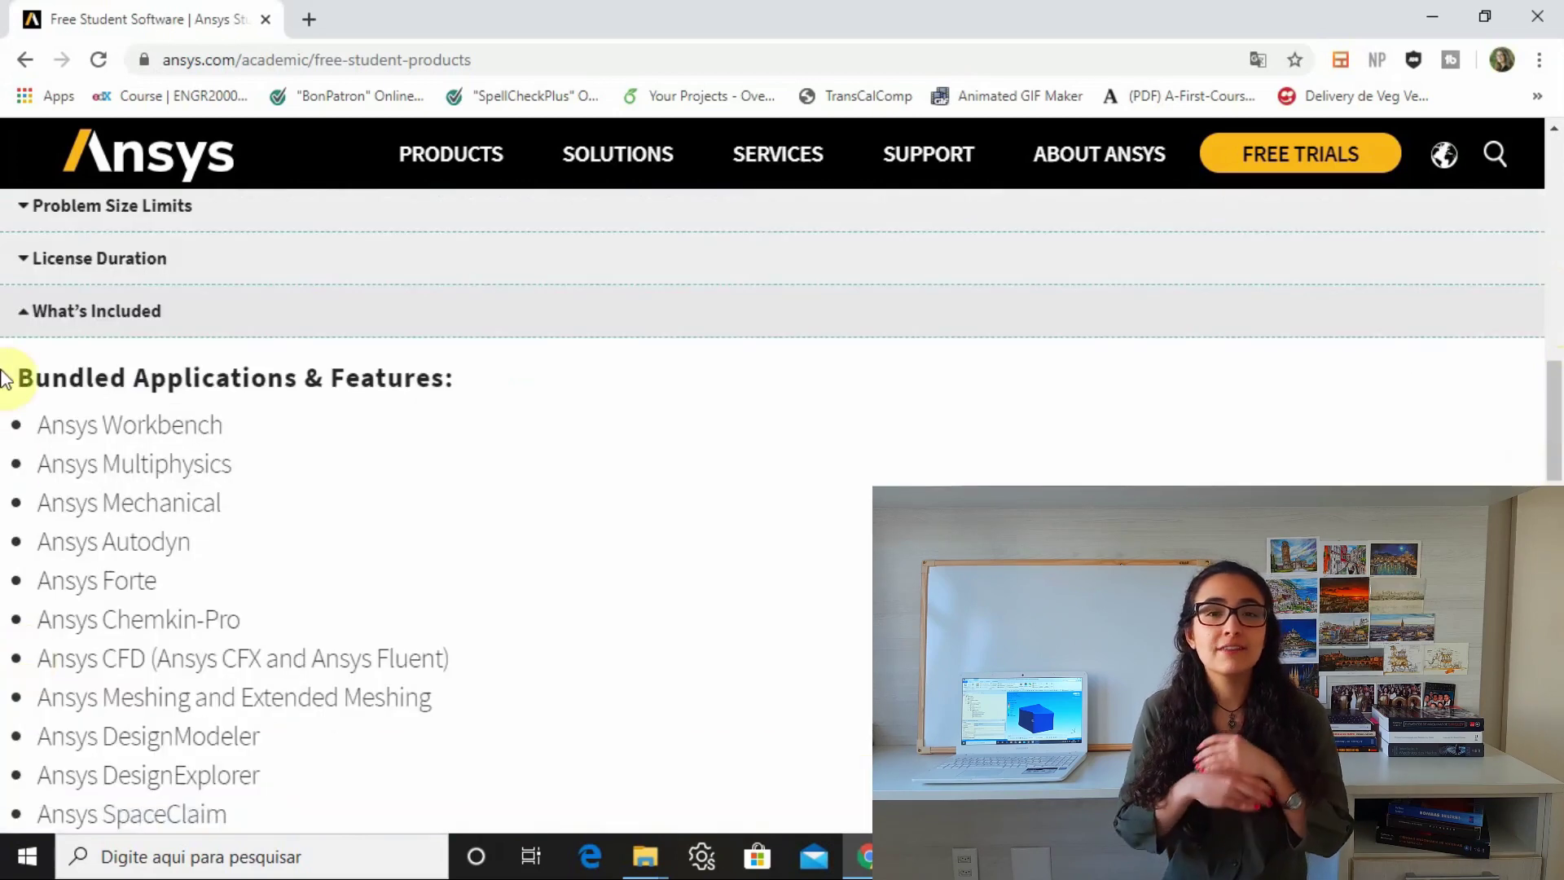
click(23, 321)
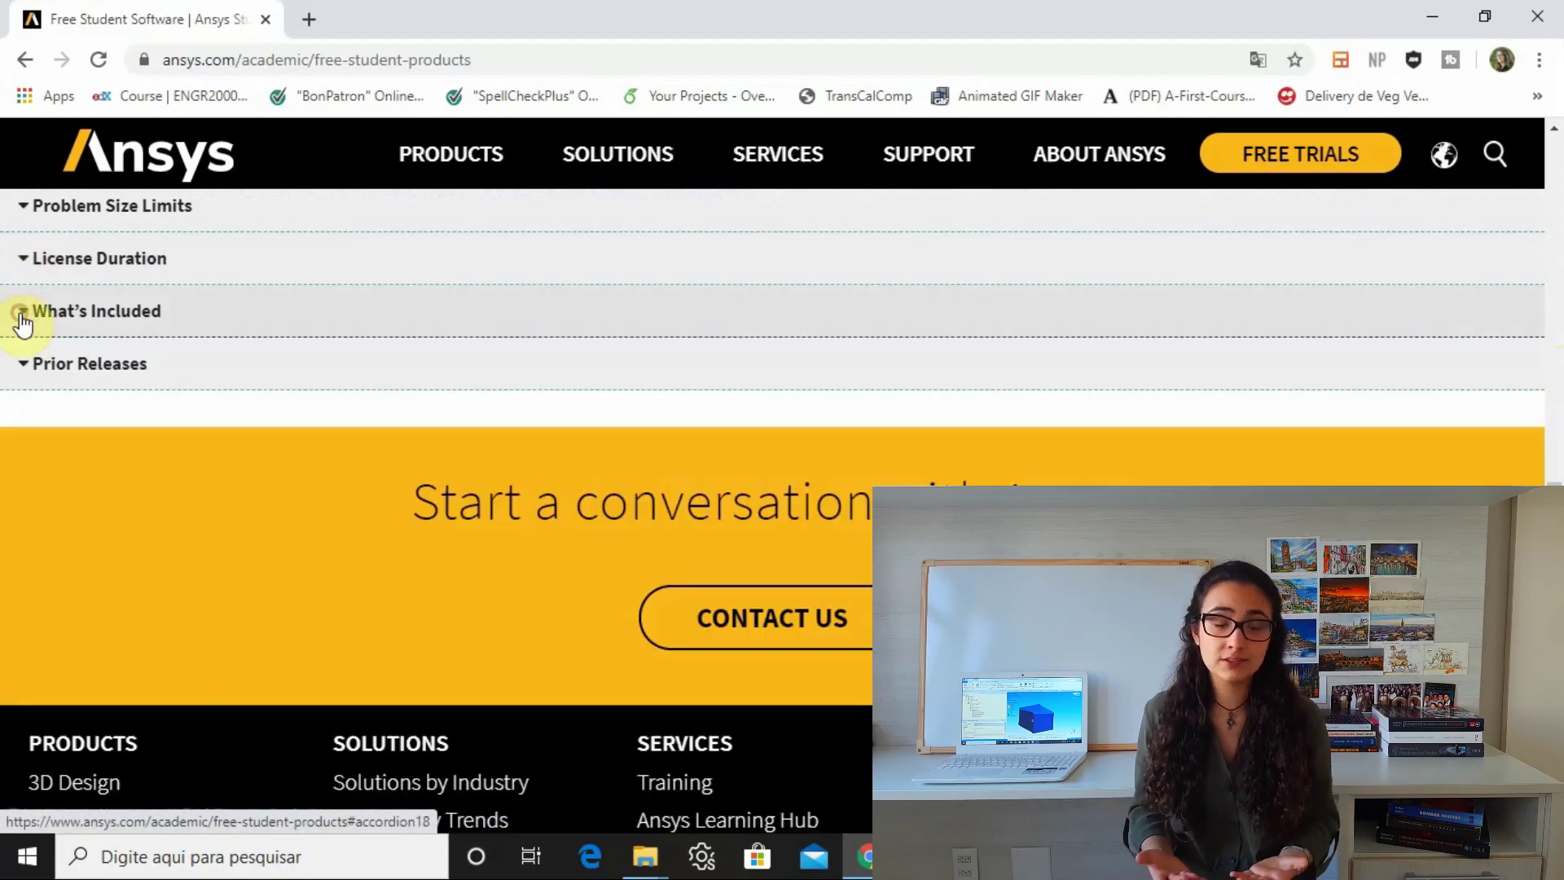
click(24, 210)
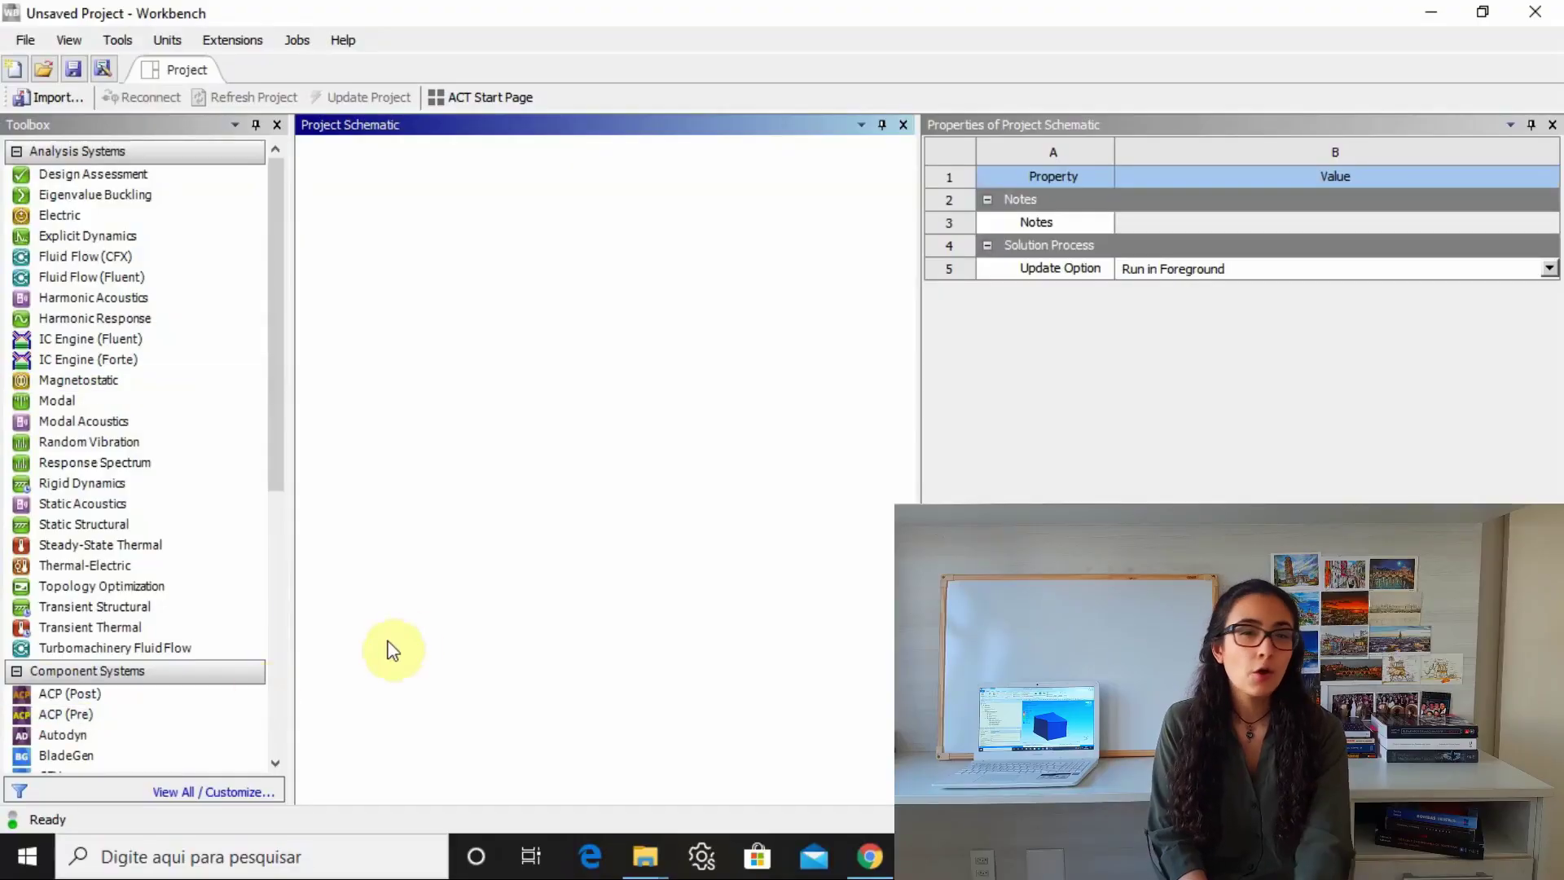
Step: Search the computer for the Workbench application and return to the open Workbench project
click(263, 859)
text(work)
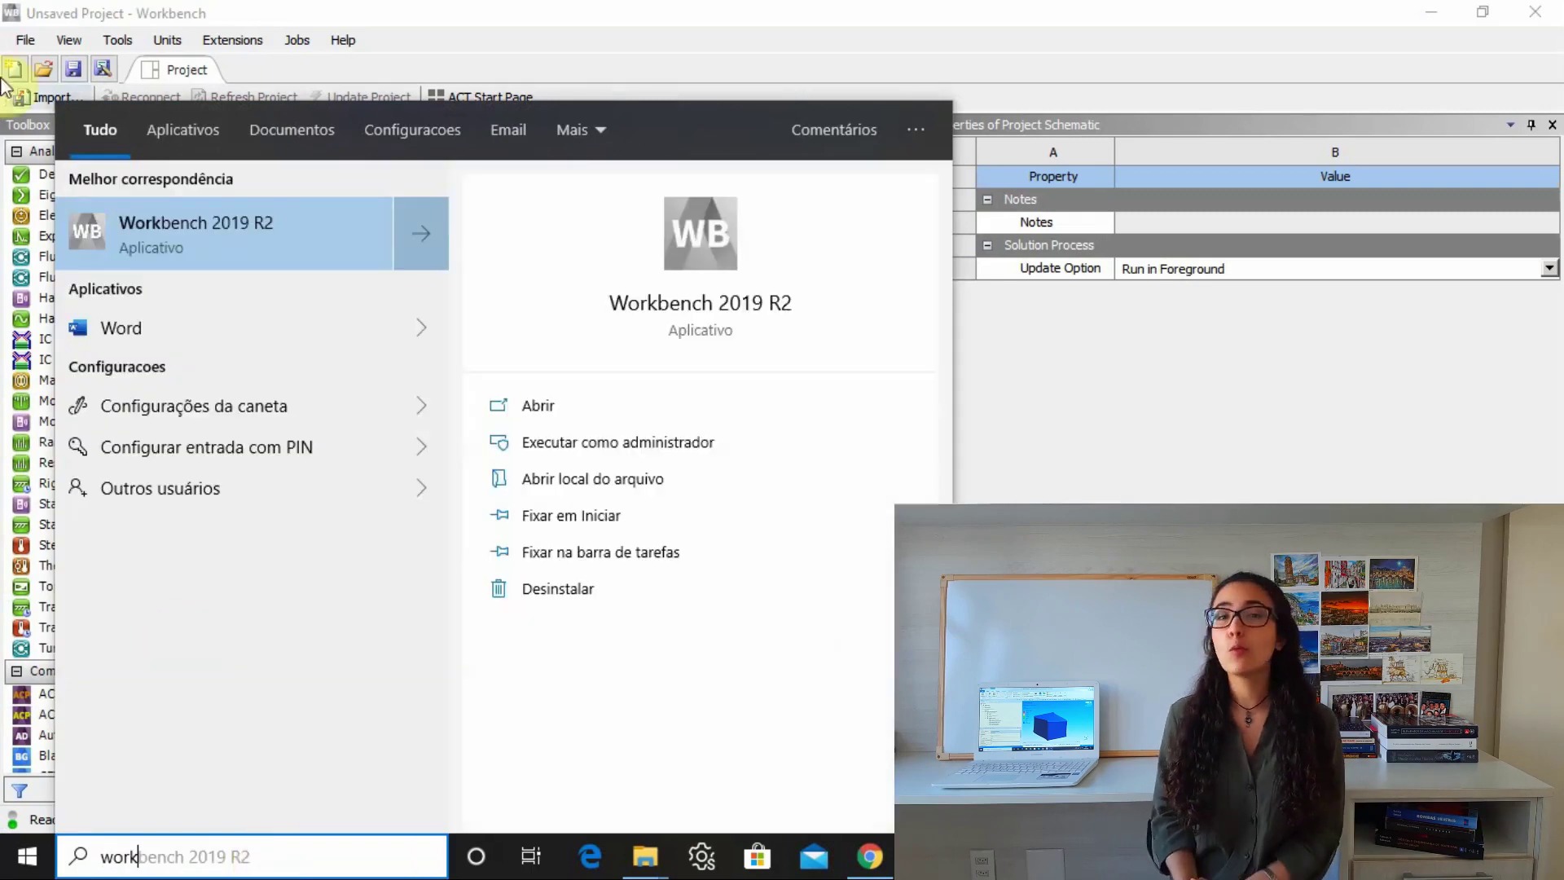
click(541, 7)
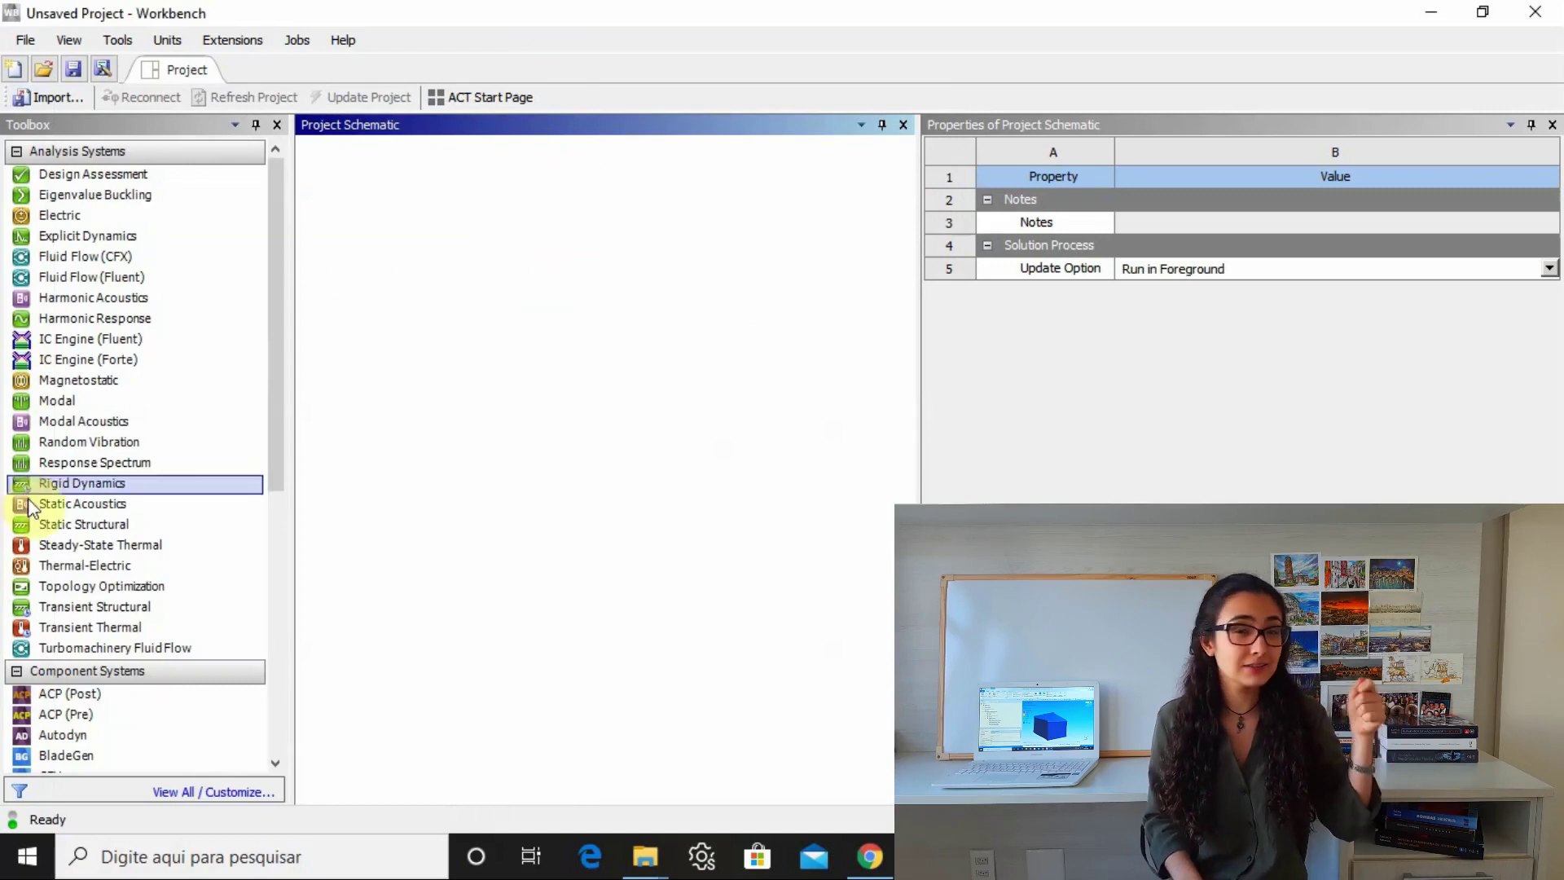
Step: Add a Static Structural analysis system to the empty project schematic, keeping its default name
drag(55, 524, 445, 269)
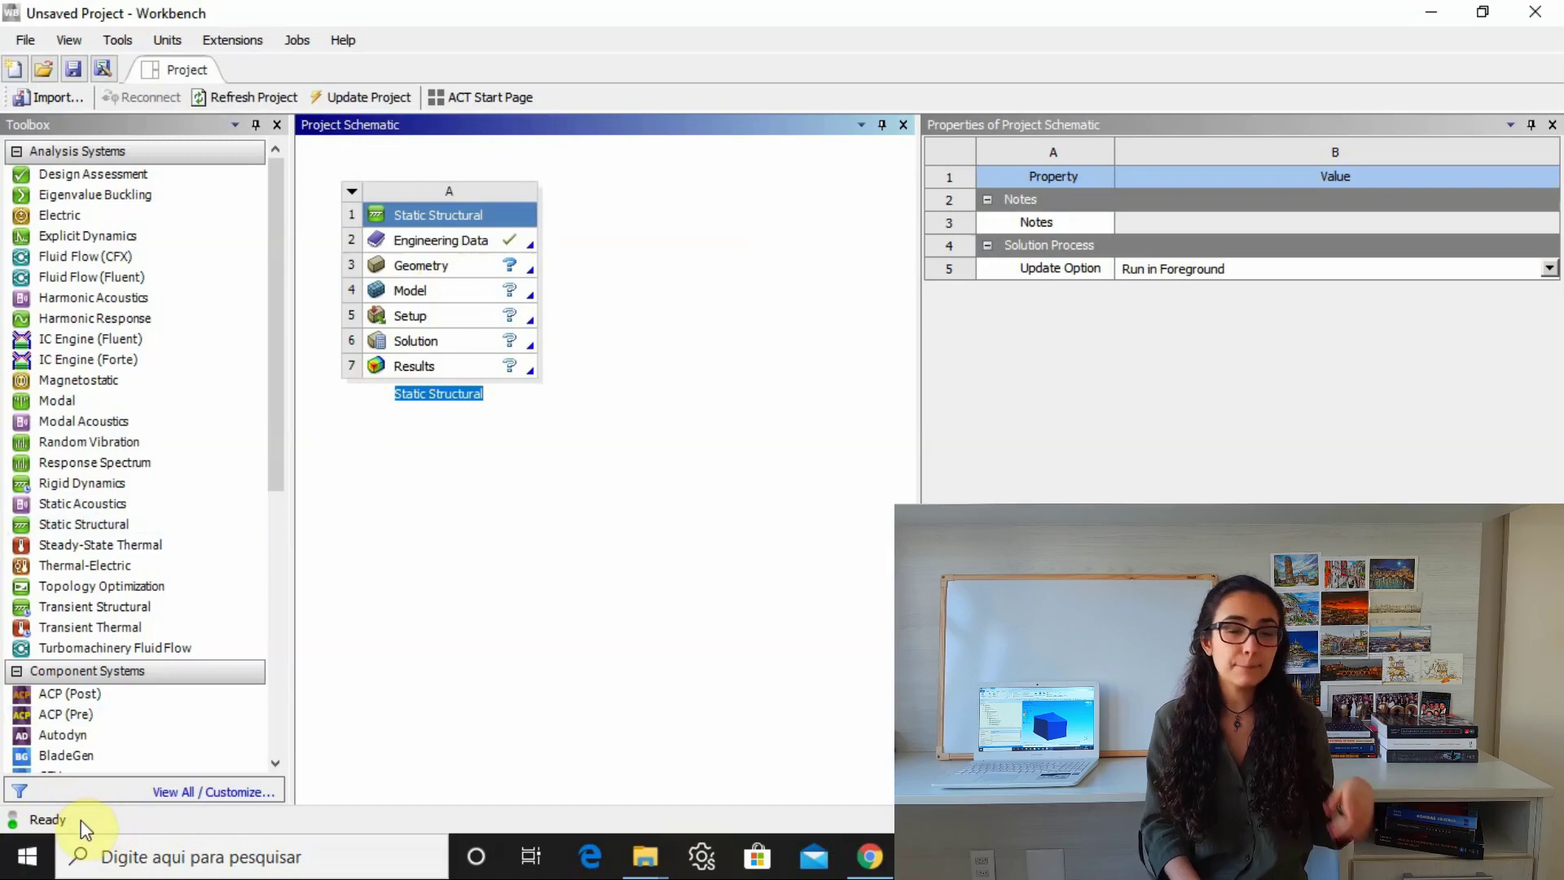
click(447, 465)
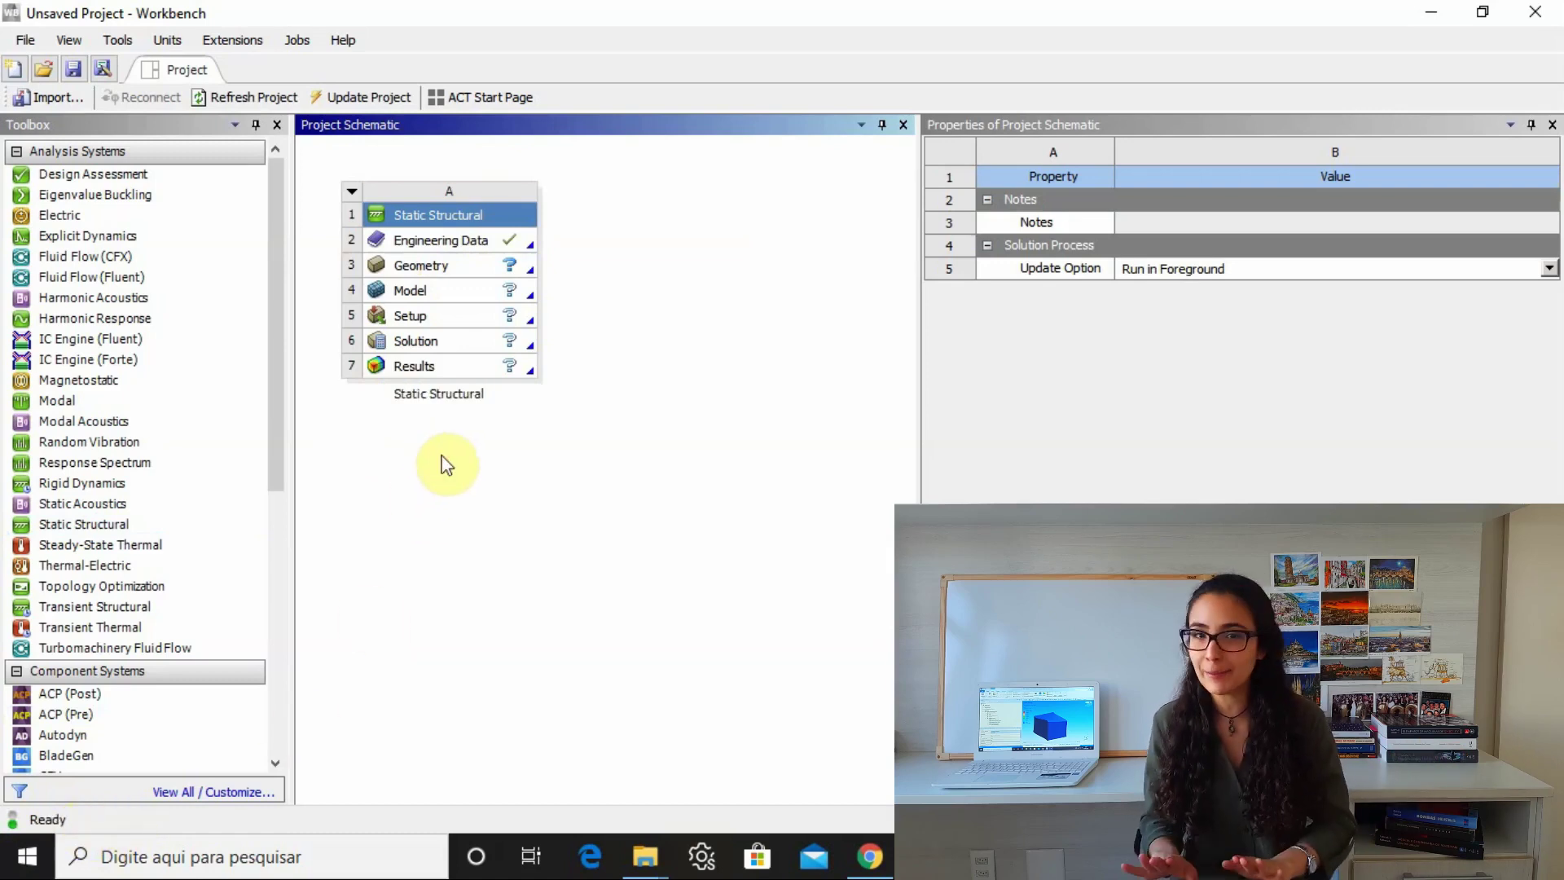
click(845, 654)
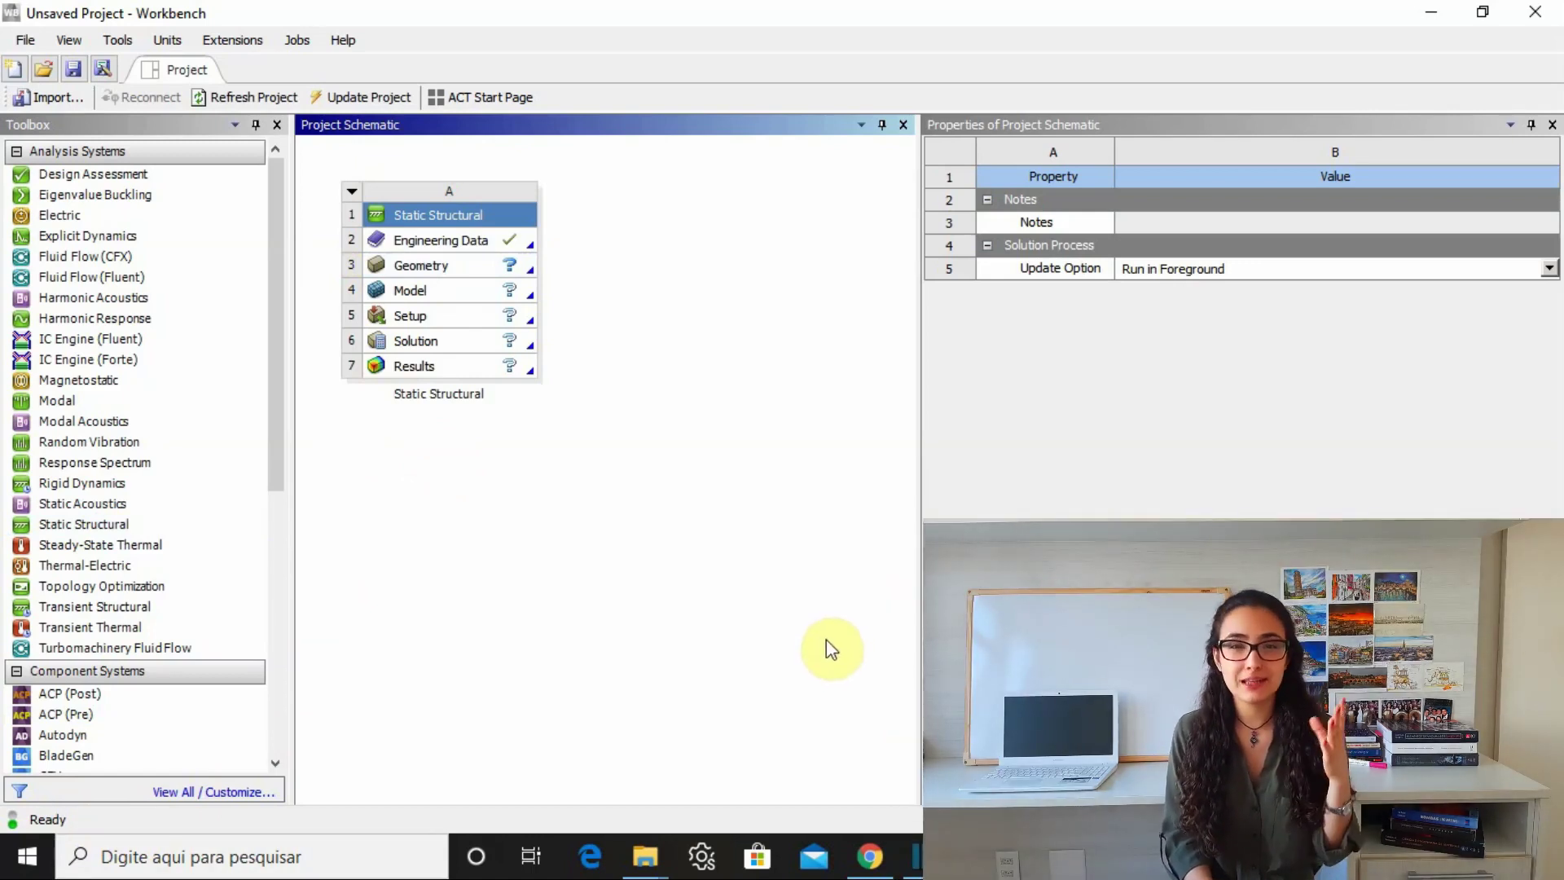
Step: Add Epoxy Carbon Woven (230 GPa) Prepreg from the Composite Materials source to the Static Structural system's engineering data
double_click(492, 242)
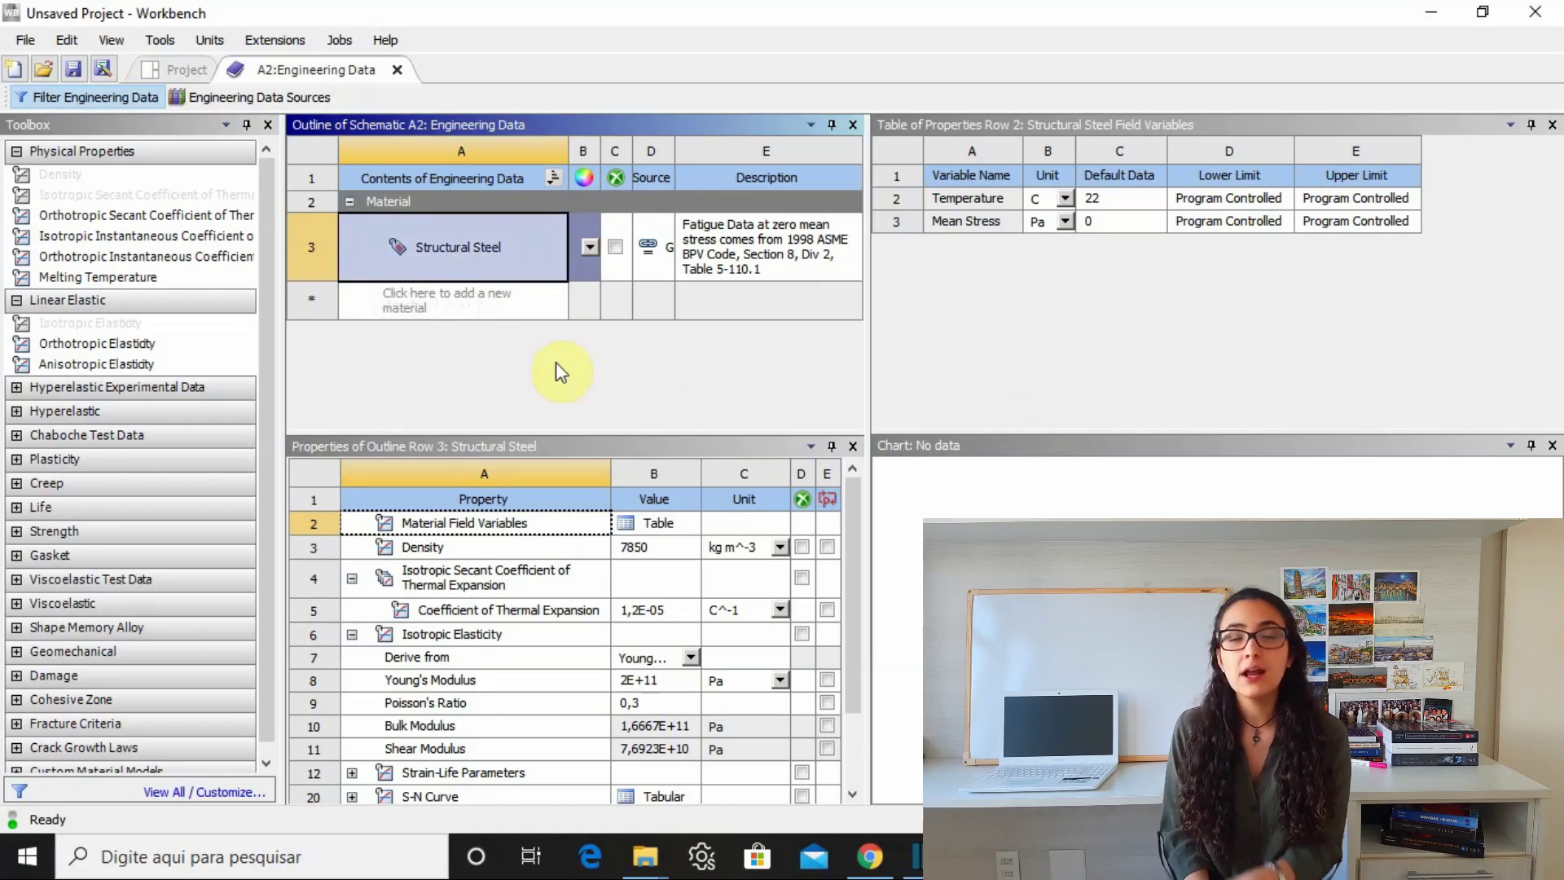
click(247, 92)
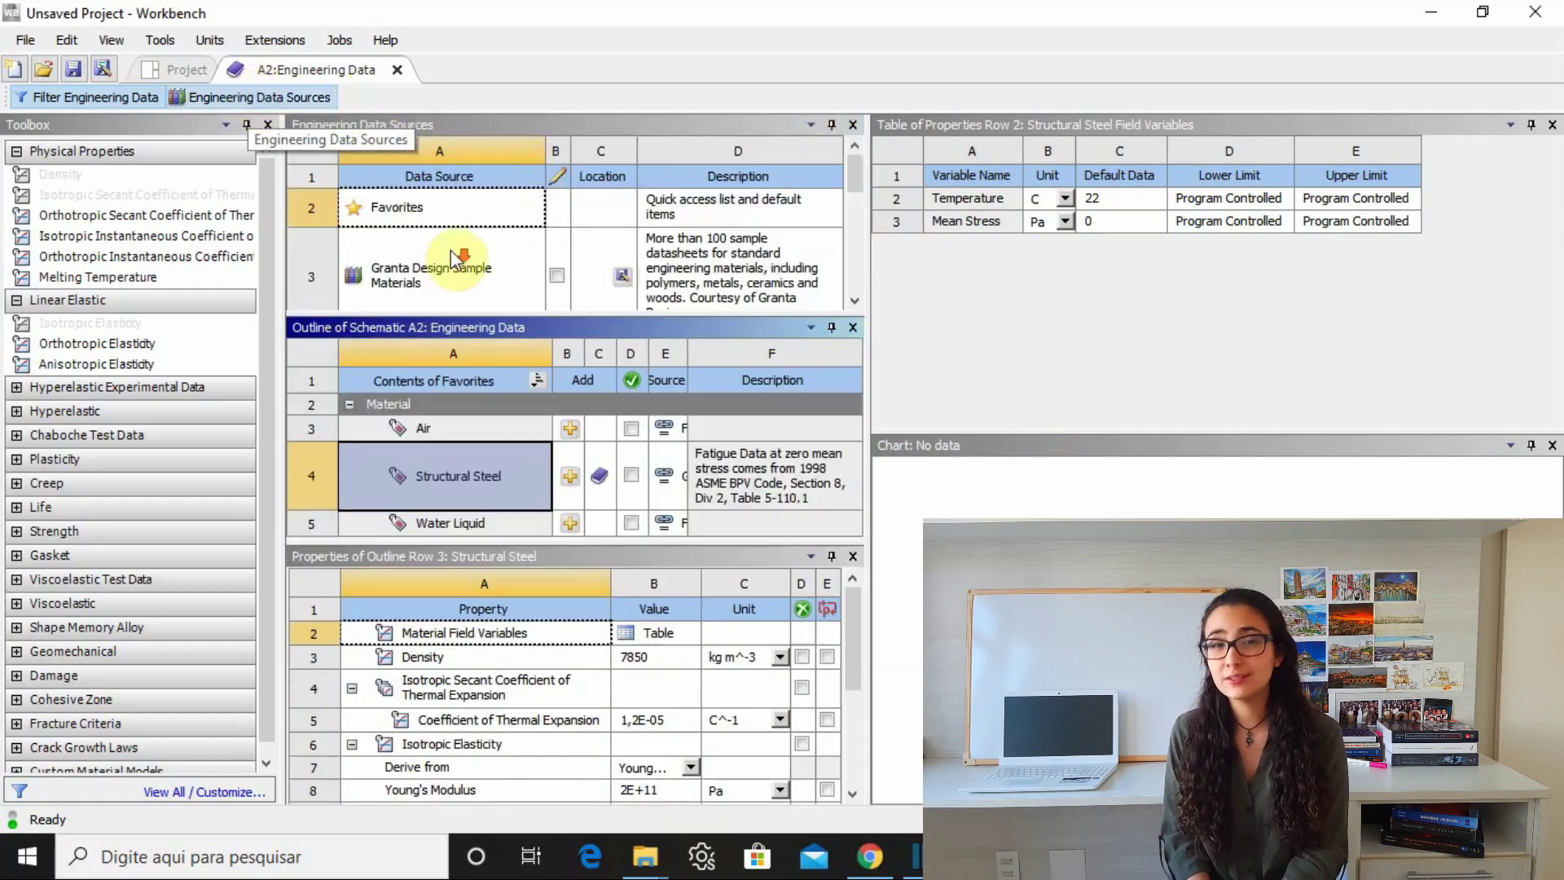
click(442, 239)
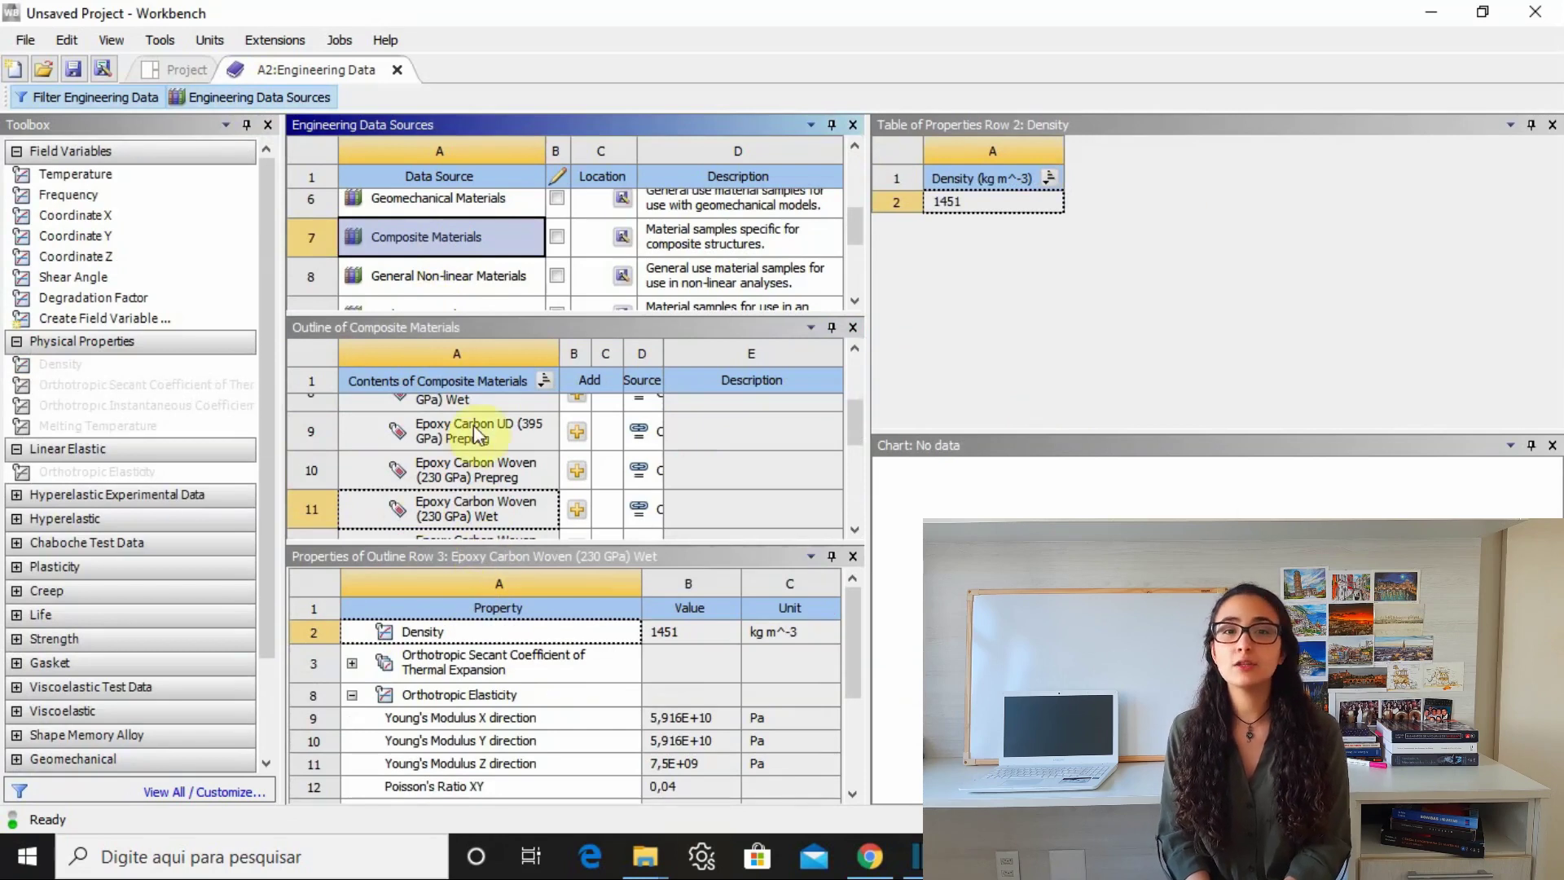
click(400, 457)
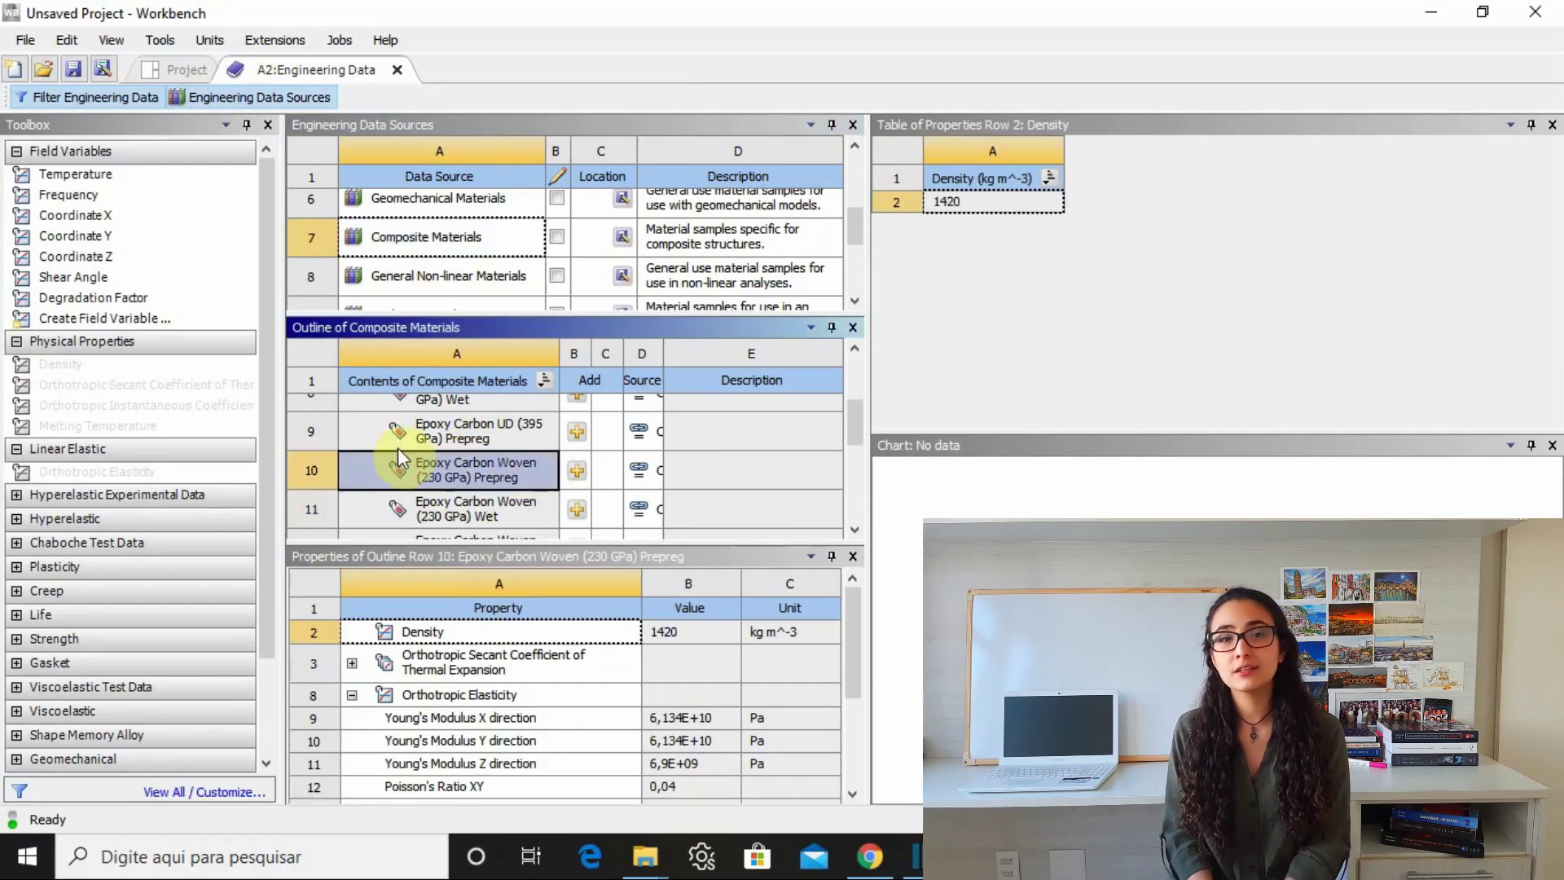
click(577, 471)
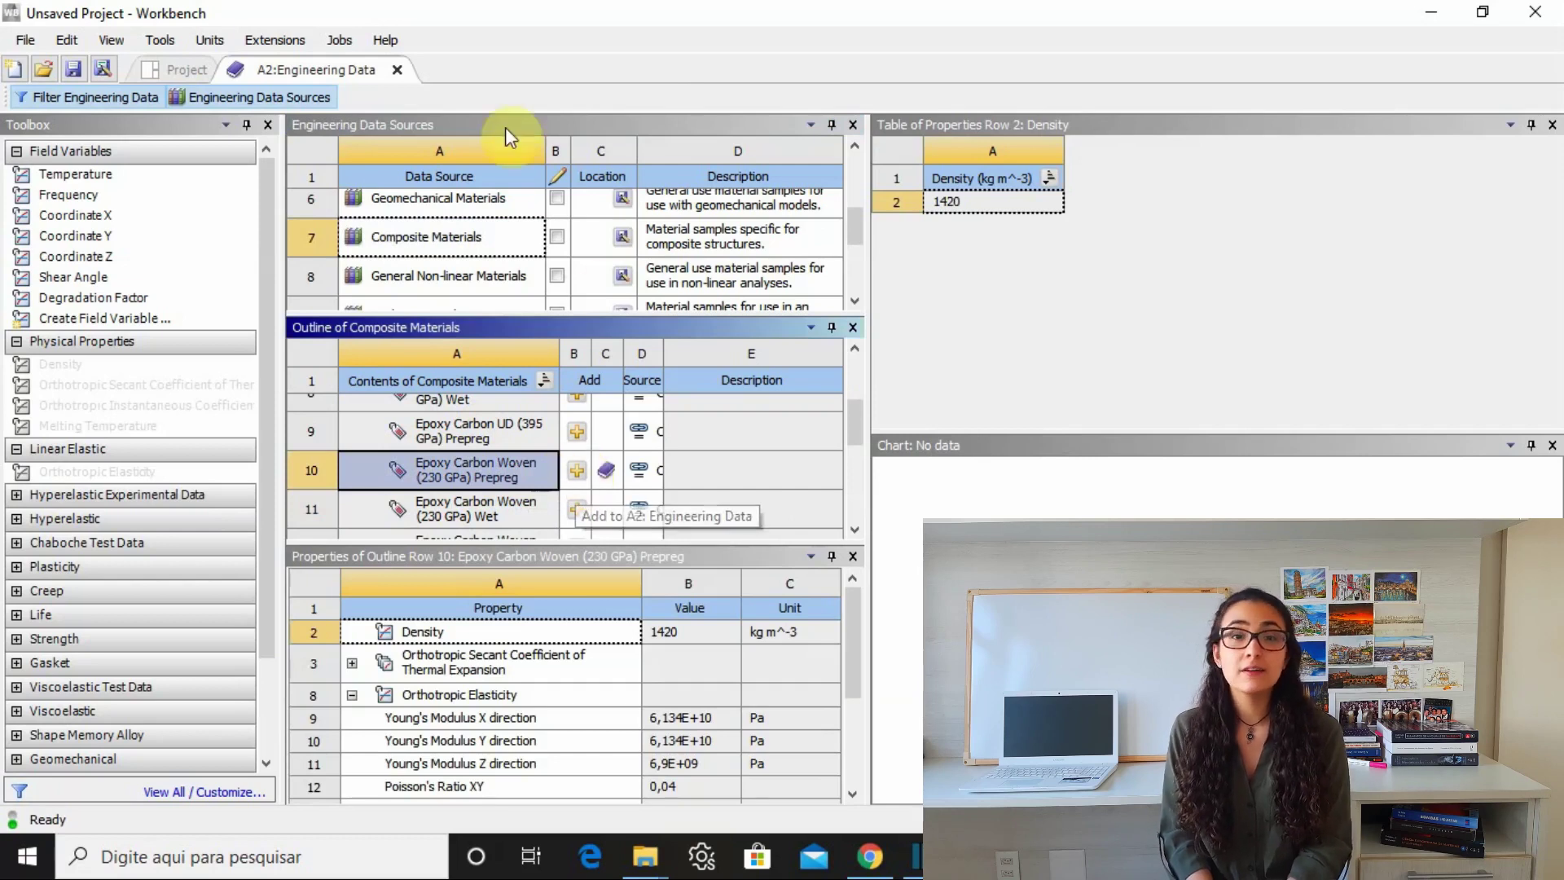
click(249, 97)
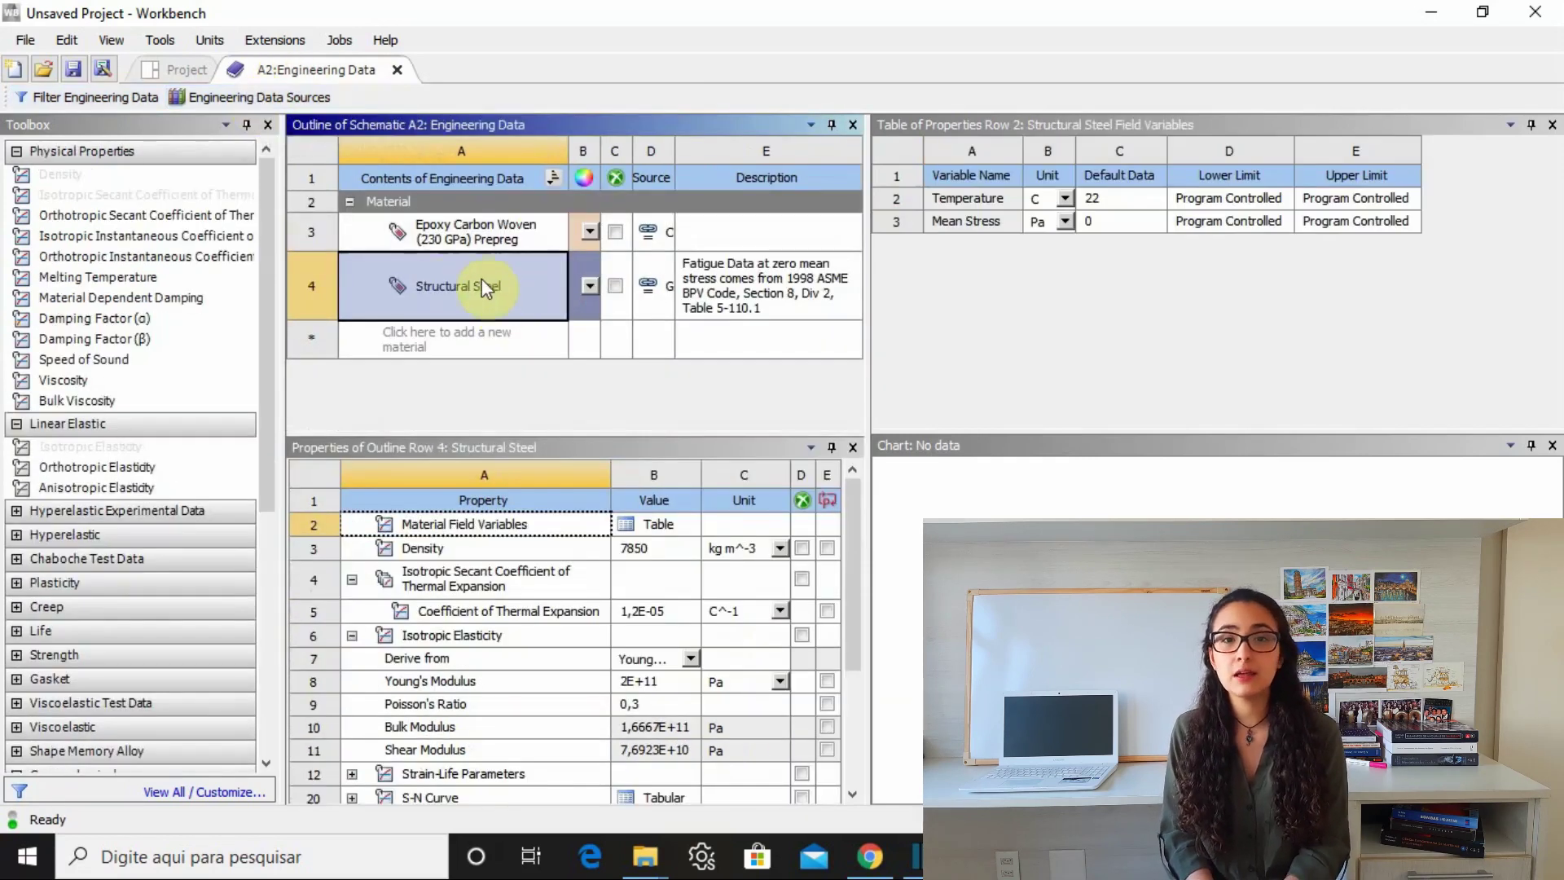
Step: Create a new material named "Novo Material" in the engineering data
click(420, 350)
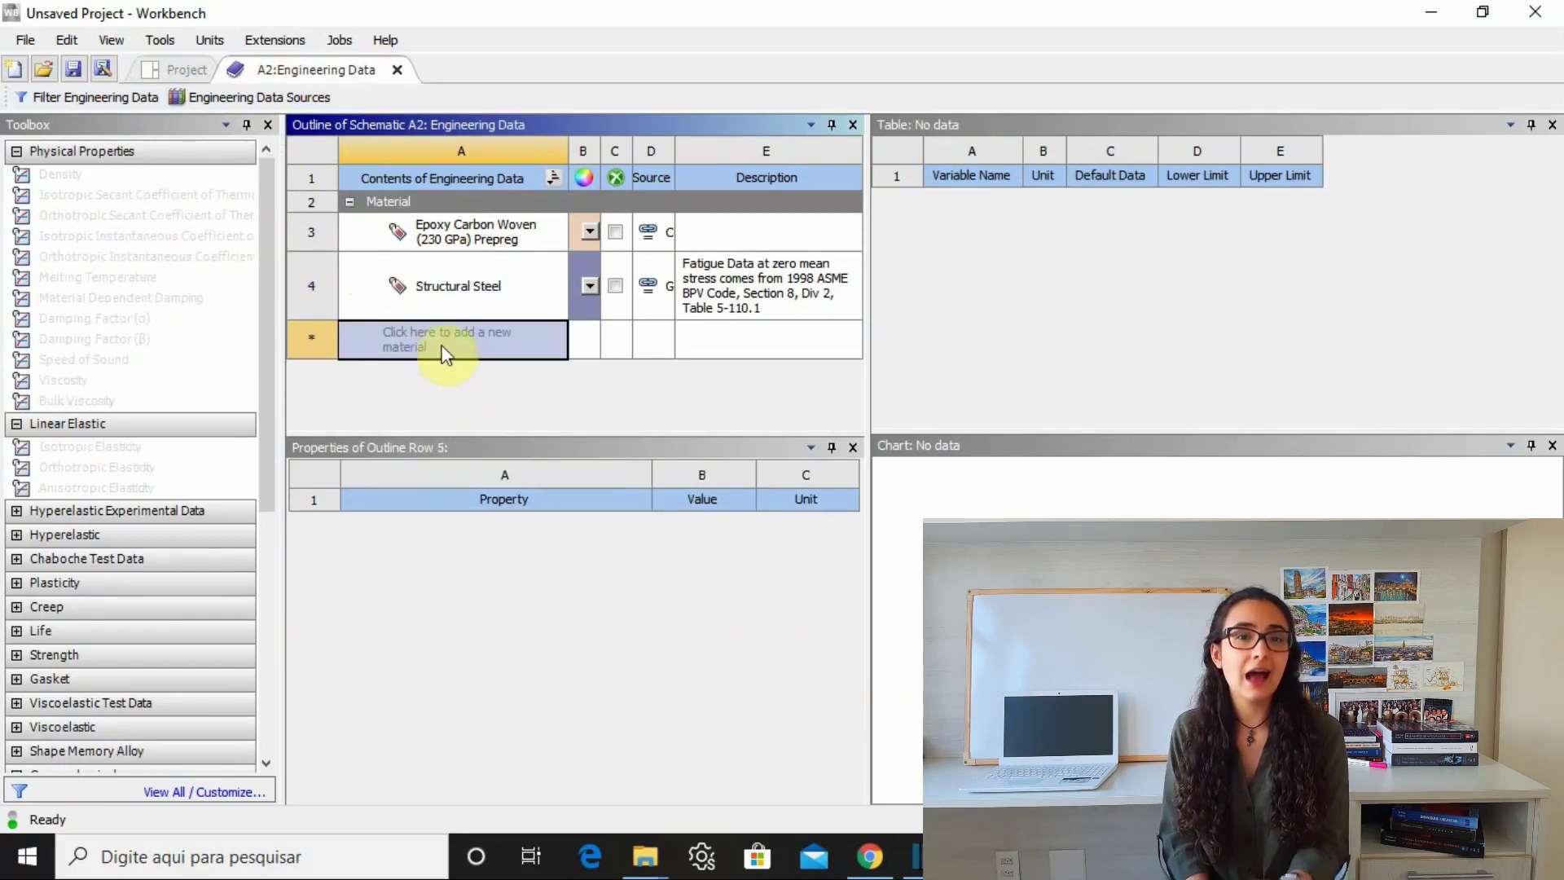
click(440, 337)
text(Novo Ma)
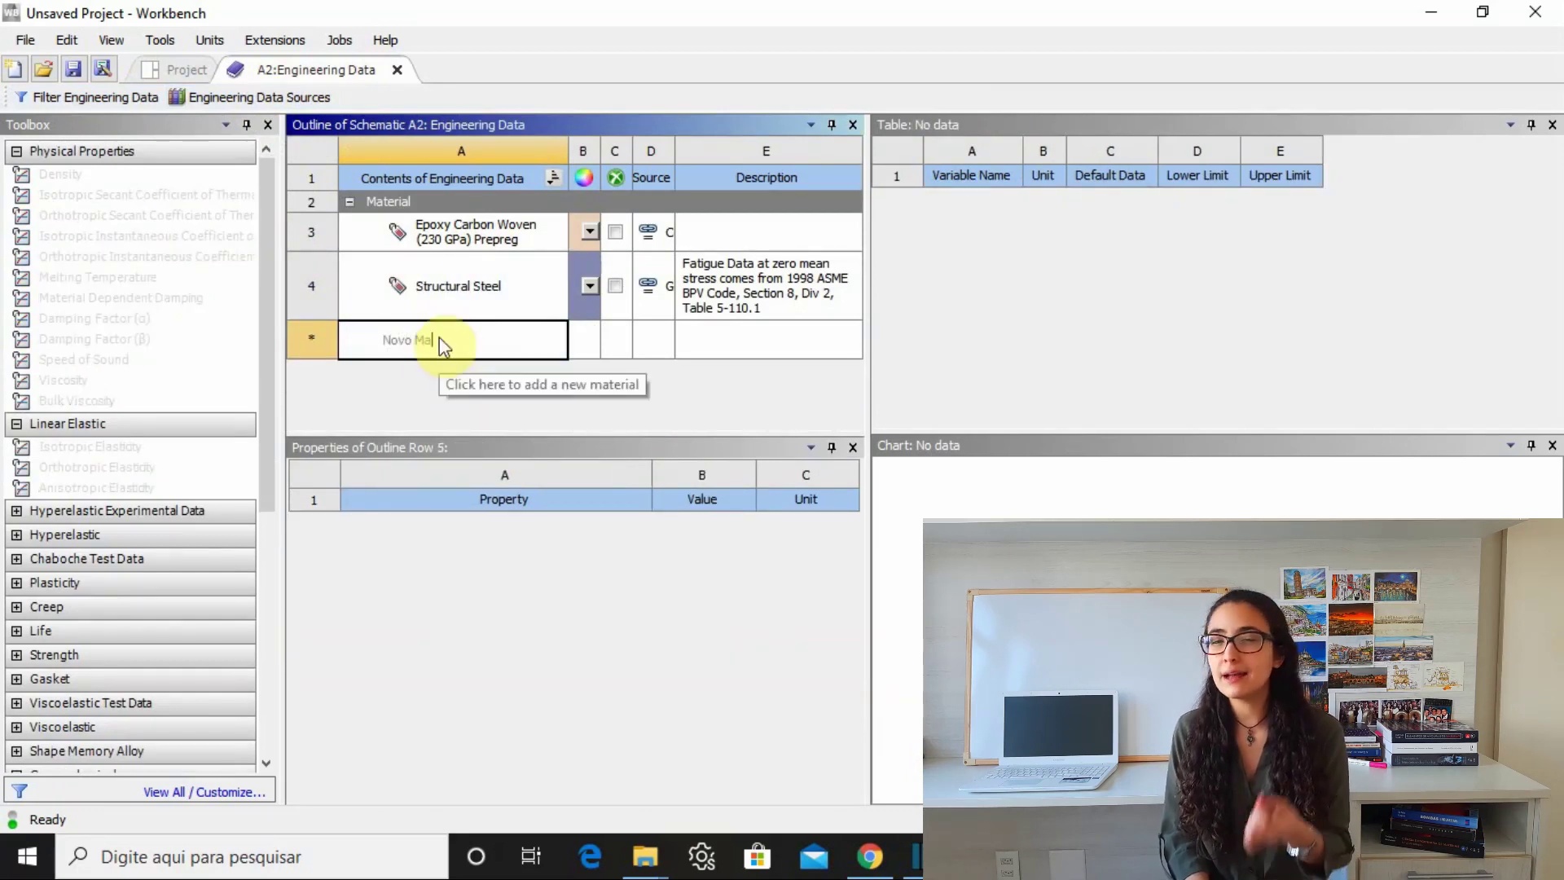
text(terial)
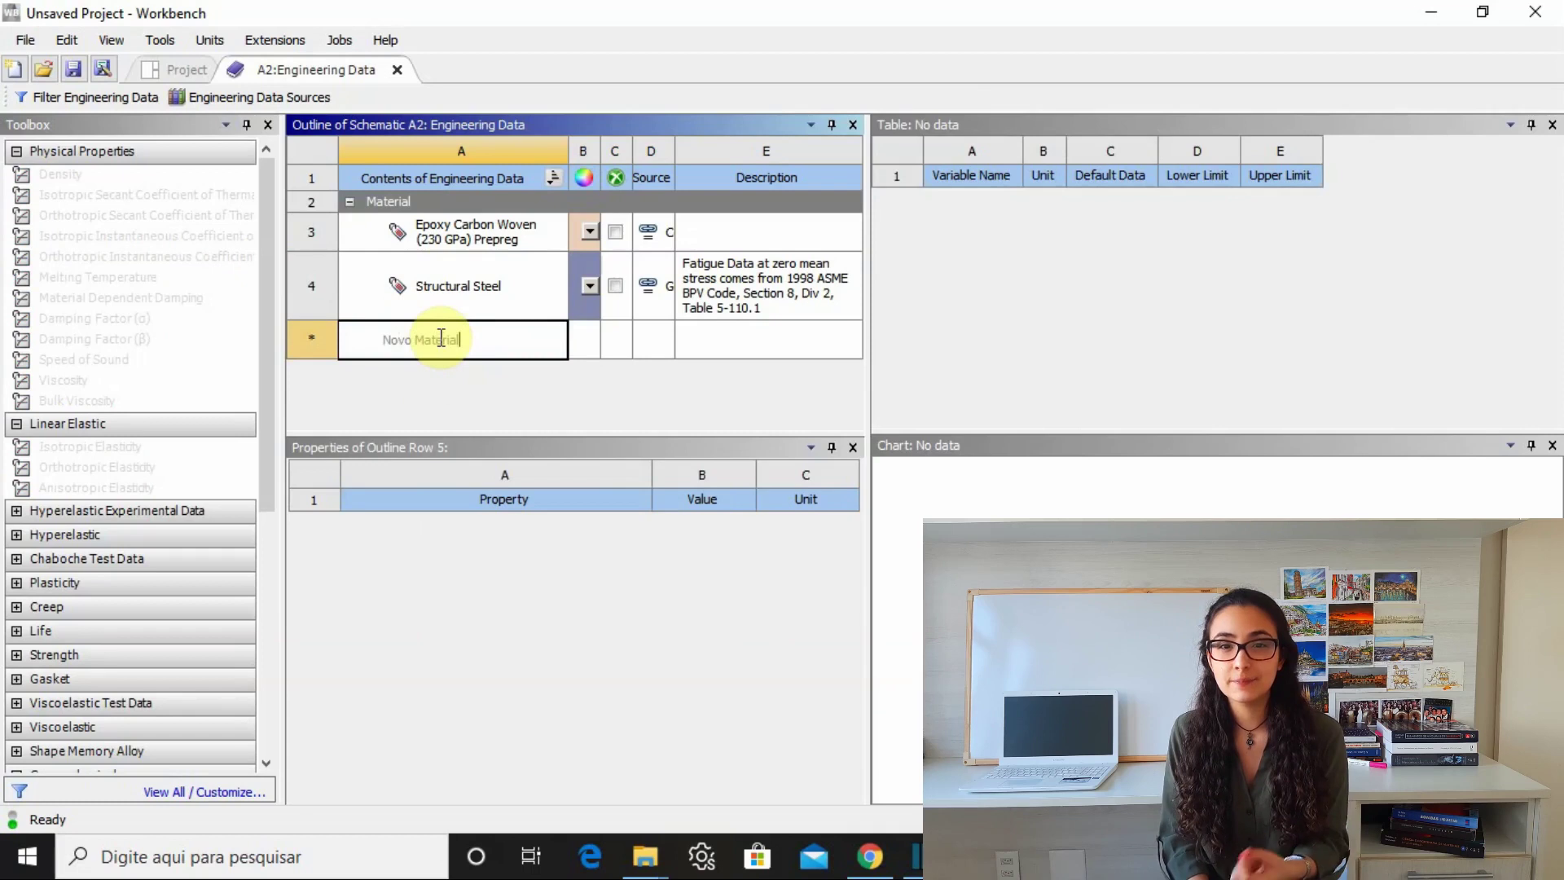
click(489, 391)
Step: Add the Isotropic Elasticity property to Novo Material and inspect its Young's Modulus and Poisson's Ratio value fields
drag(89, 447, 466, 541)
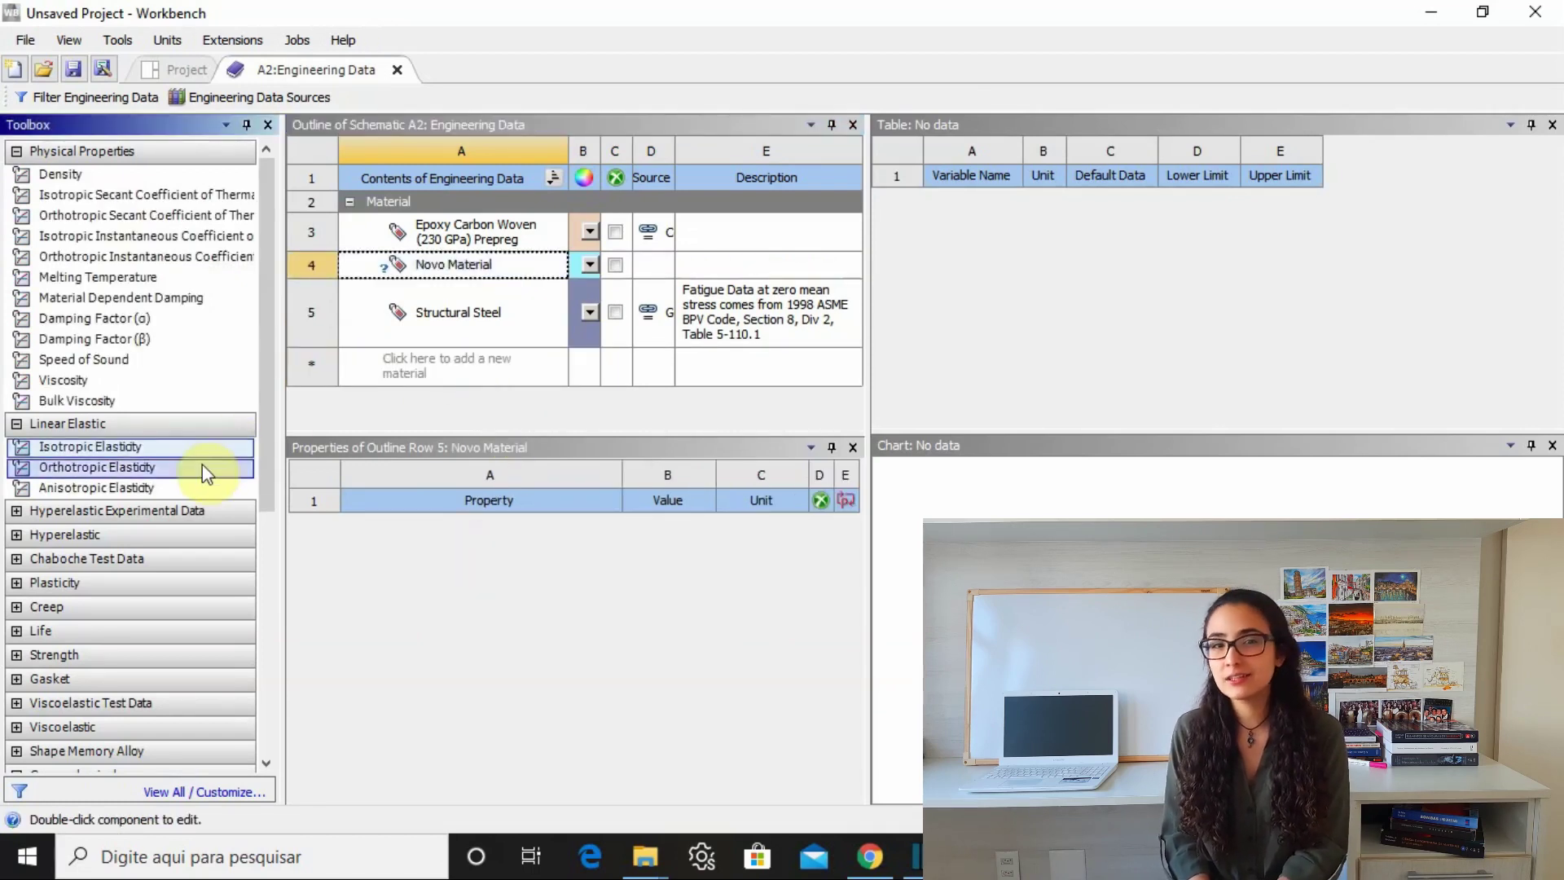
click(437, 260)
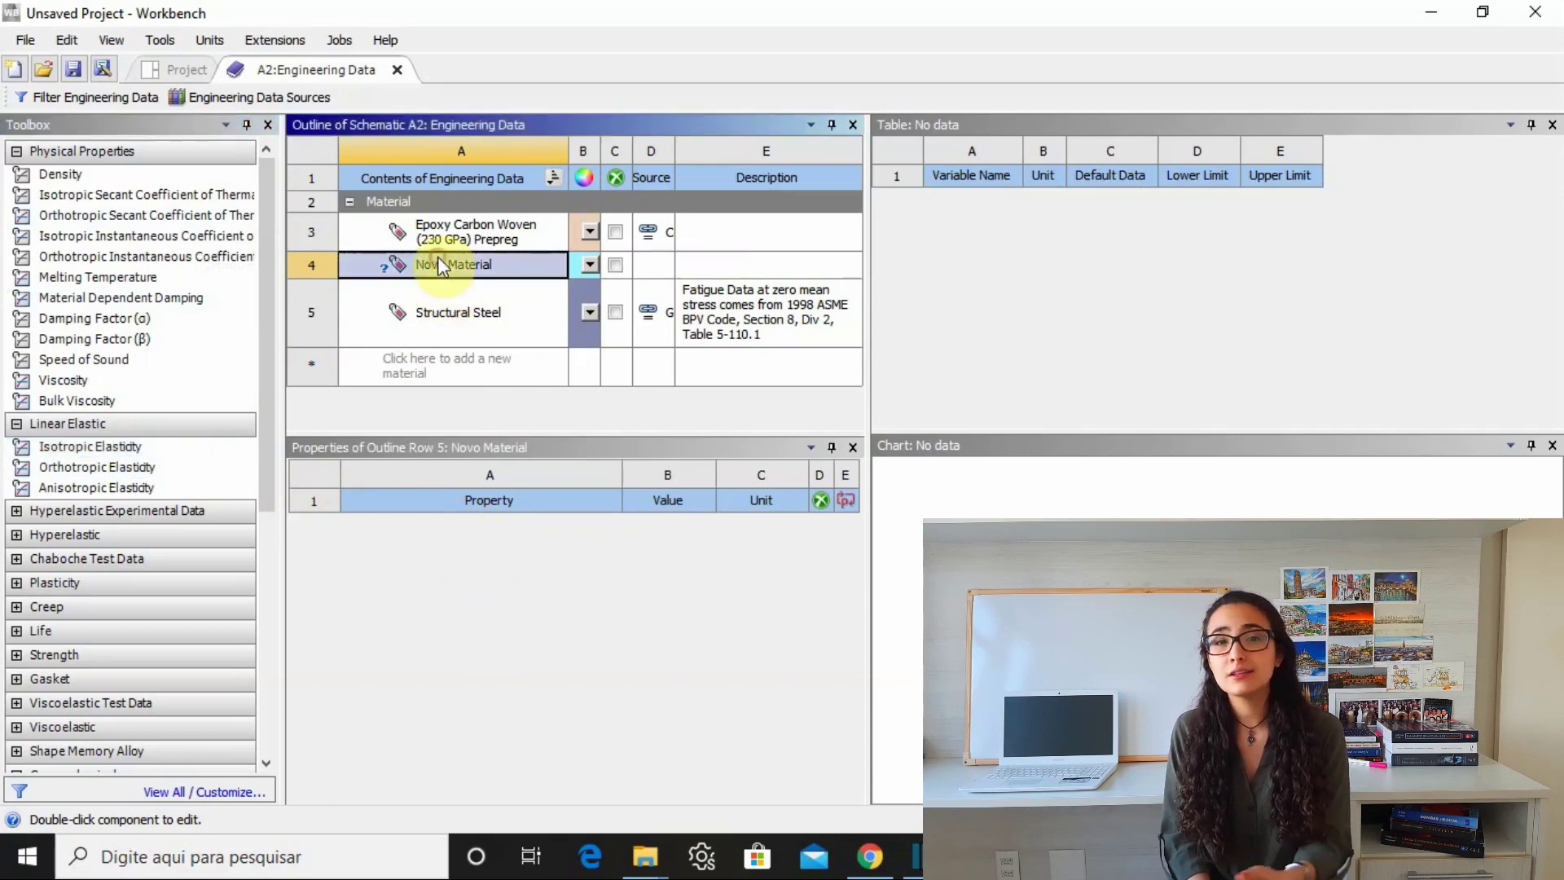
drag(102, 447, 497, 509)
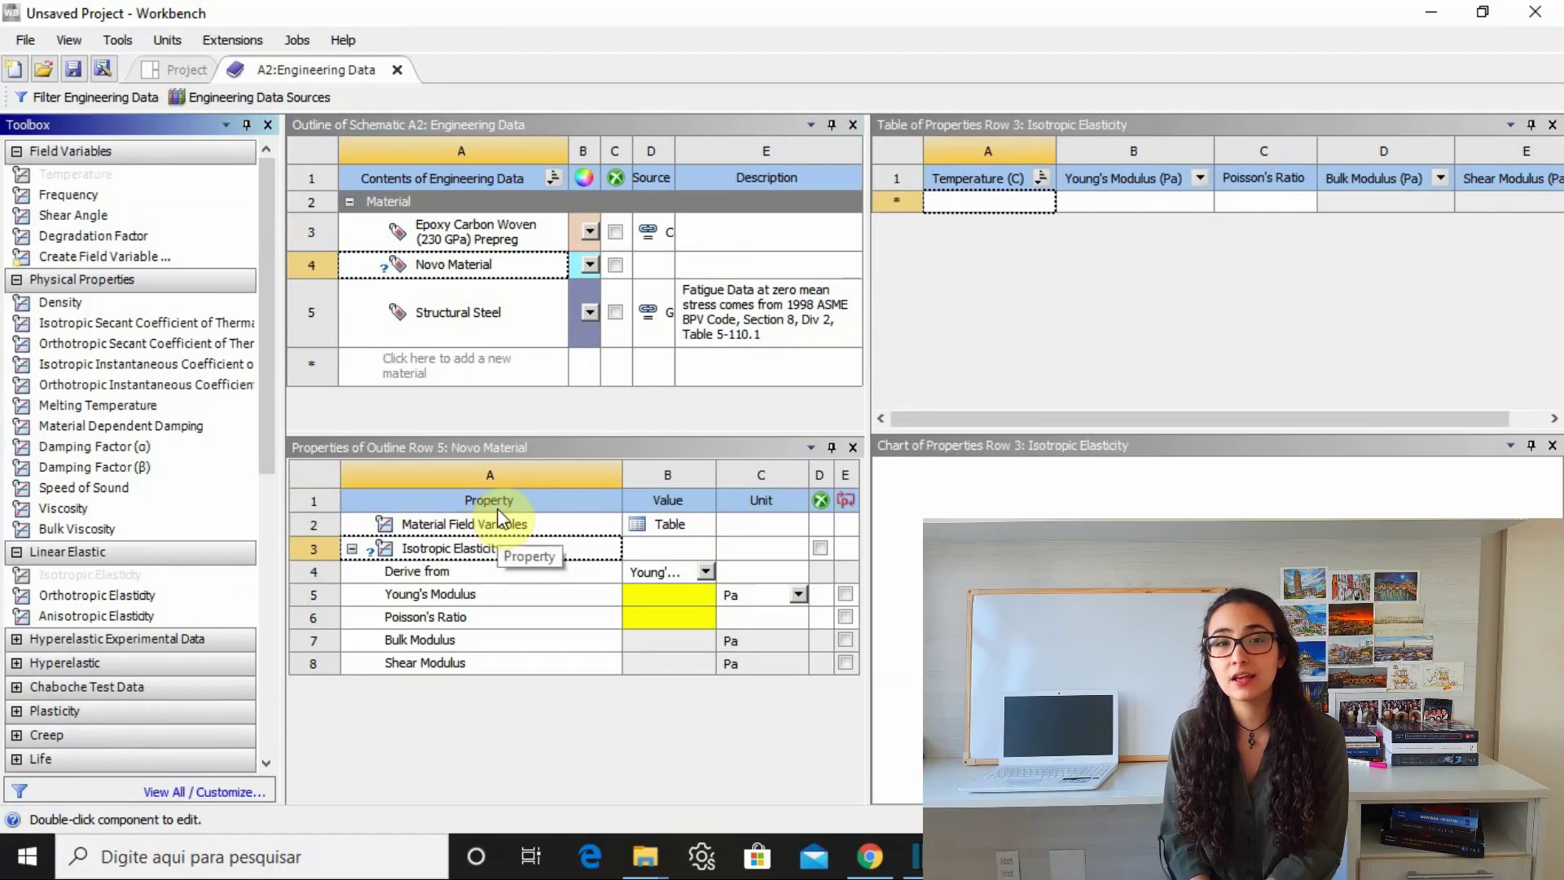
click(666, 594)
click(666, 613)
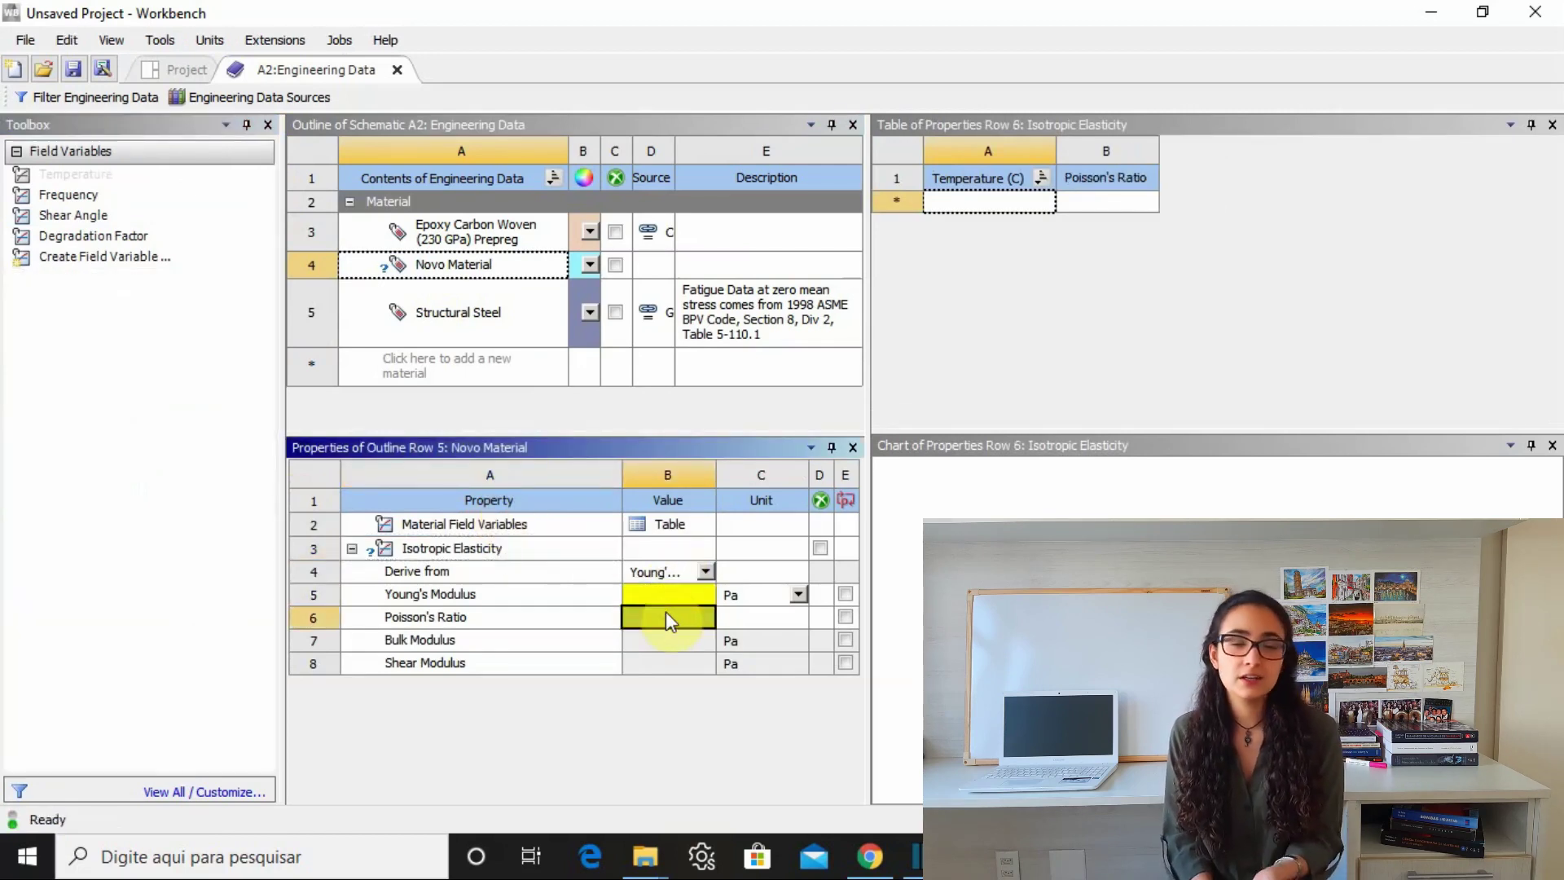
Step: Delete Novo Material and Epoxy Carbon Woven (230 GPa) Prepreg from the engineering data and return to the project schematic
click(443, 271)
right_click(444, 272)
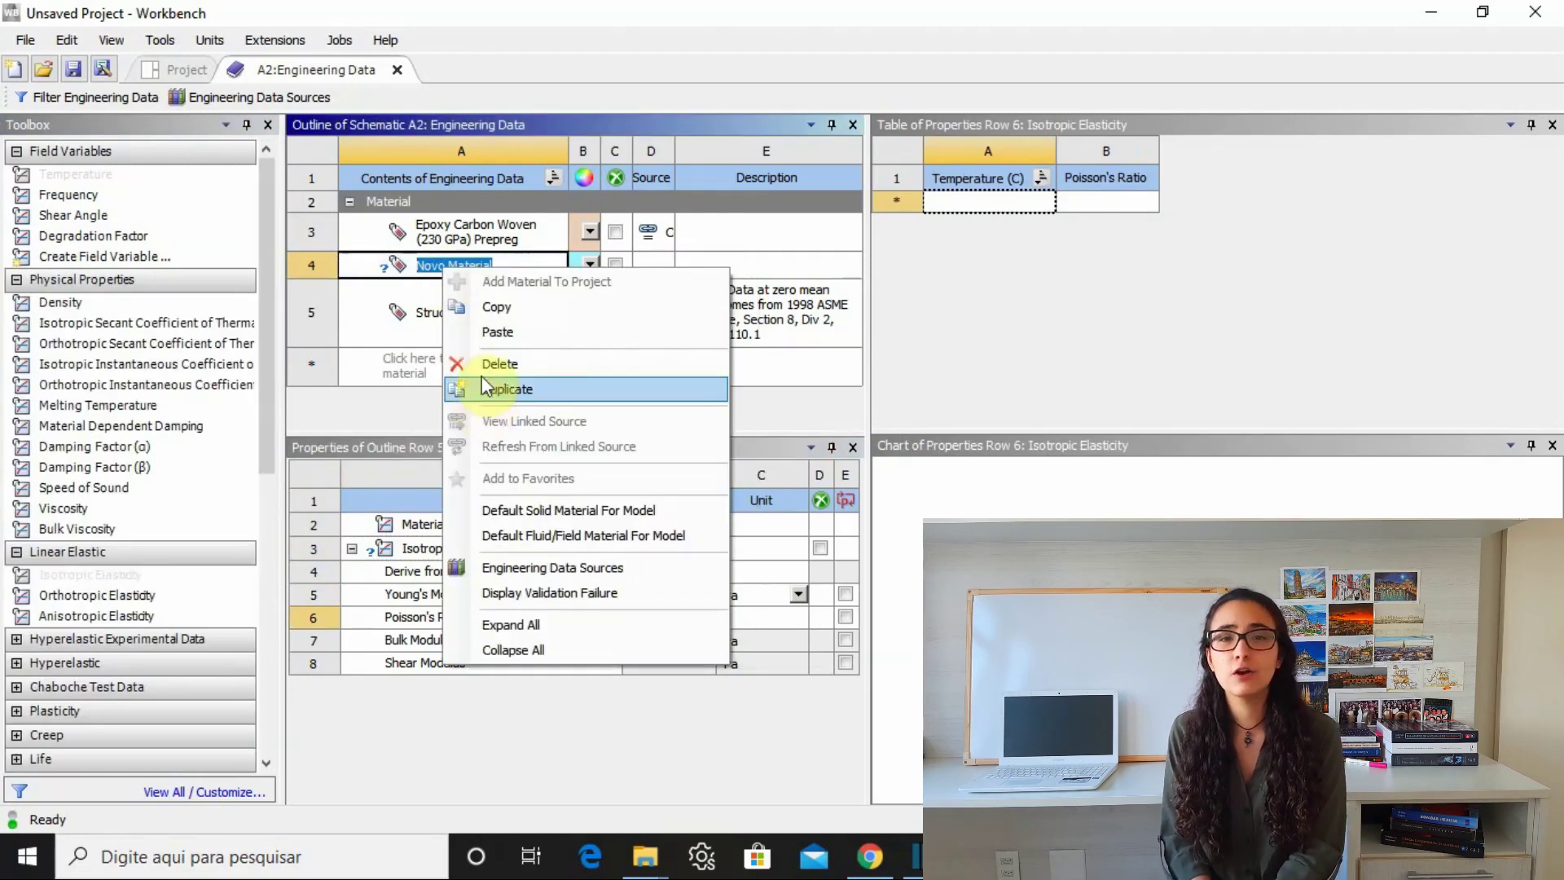
click(500, 364)
click(432, 228)
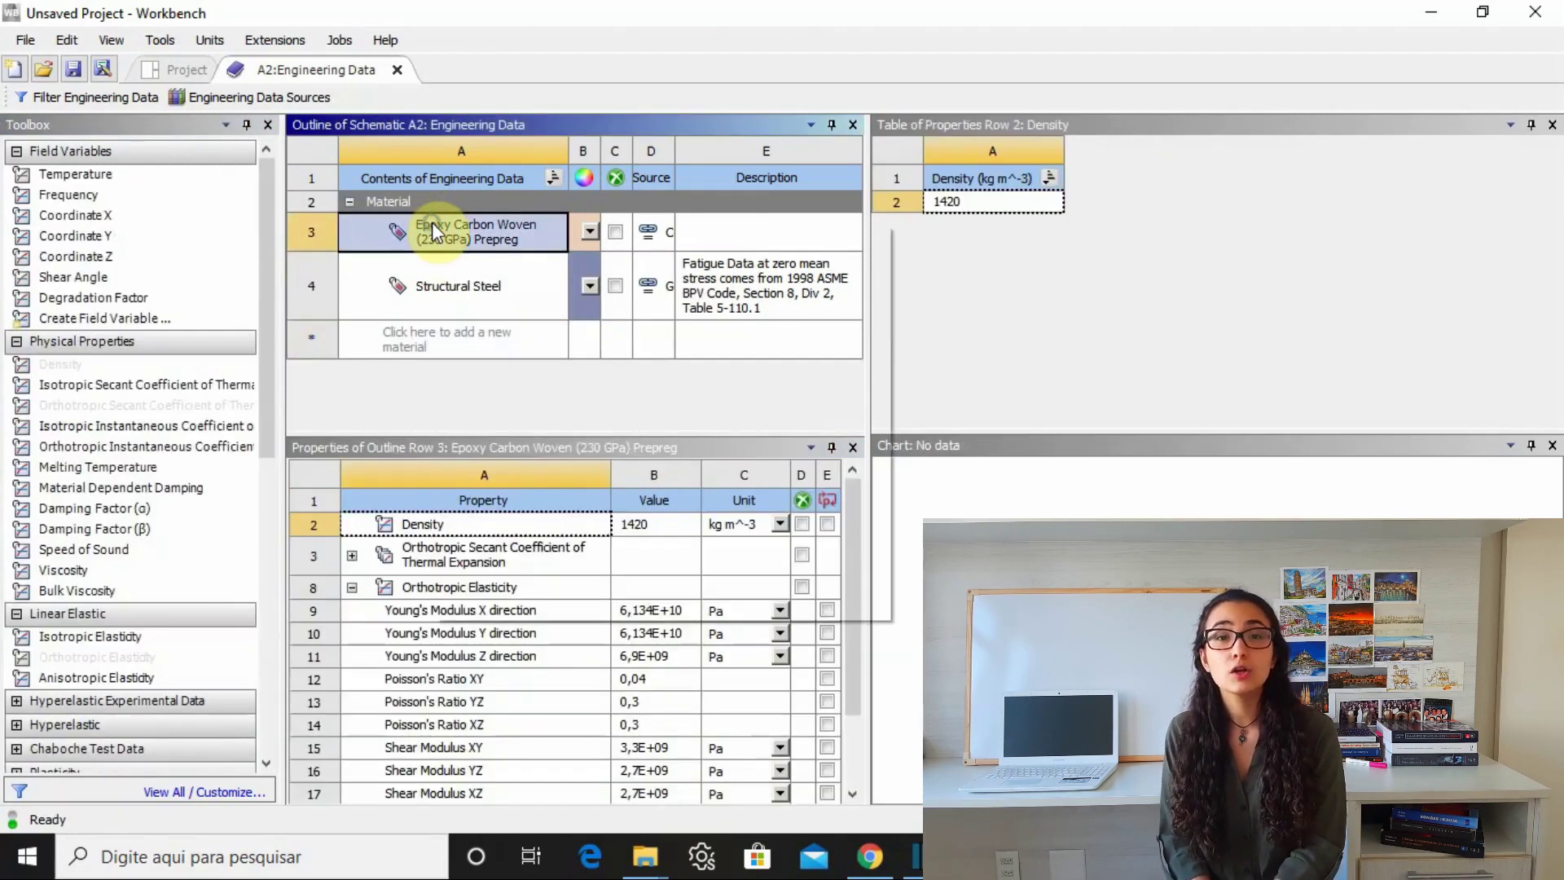
right_click(431, 225)
click(503, 315)
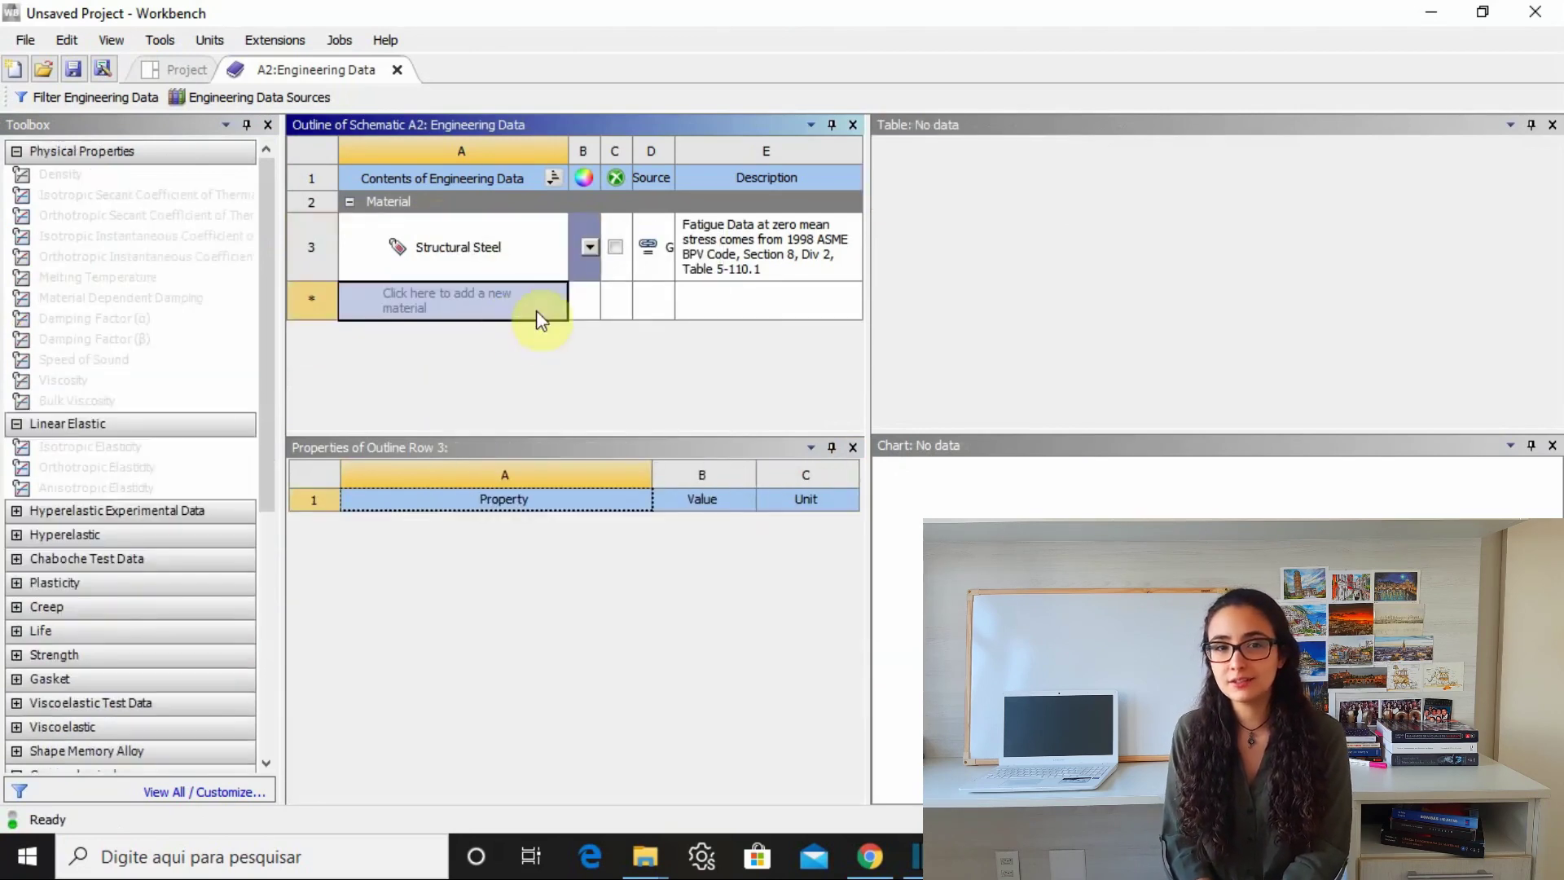
click(398, 72)
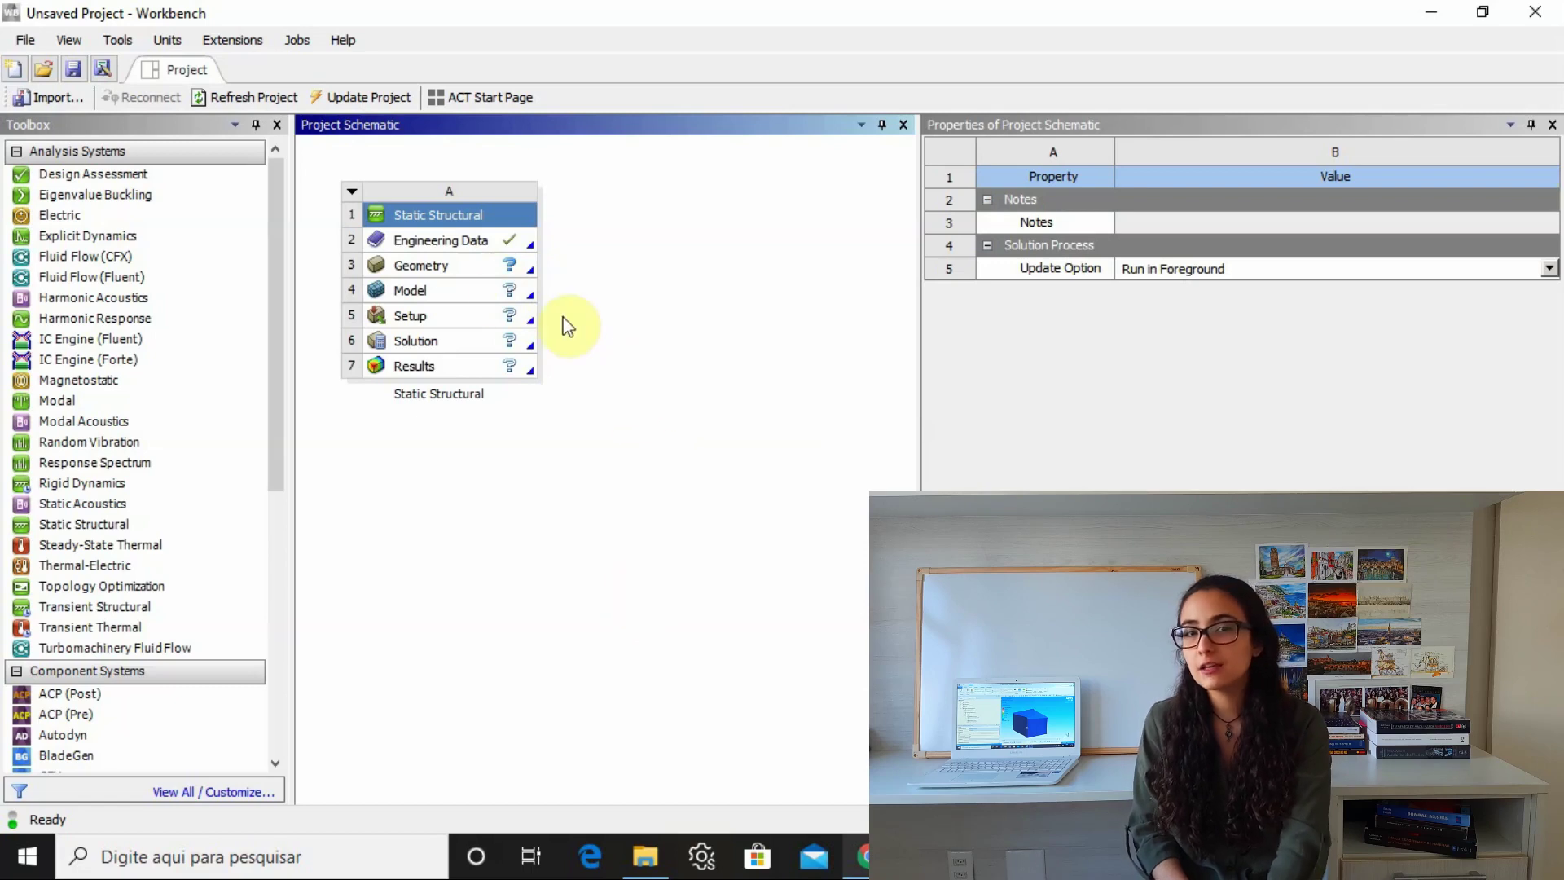
Step: Create a new SpaceClaim geometry for the Static Structural system
click(456, 260)
right_click(456, 260)
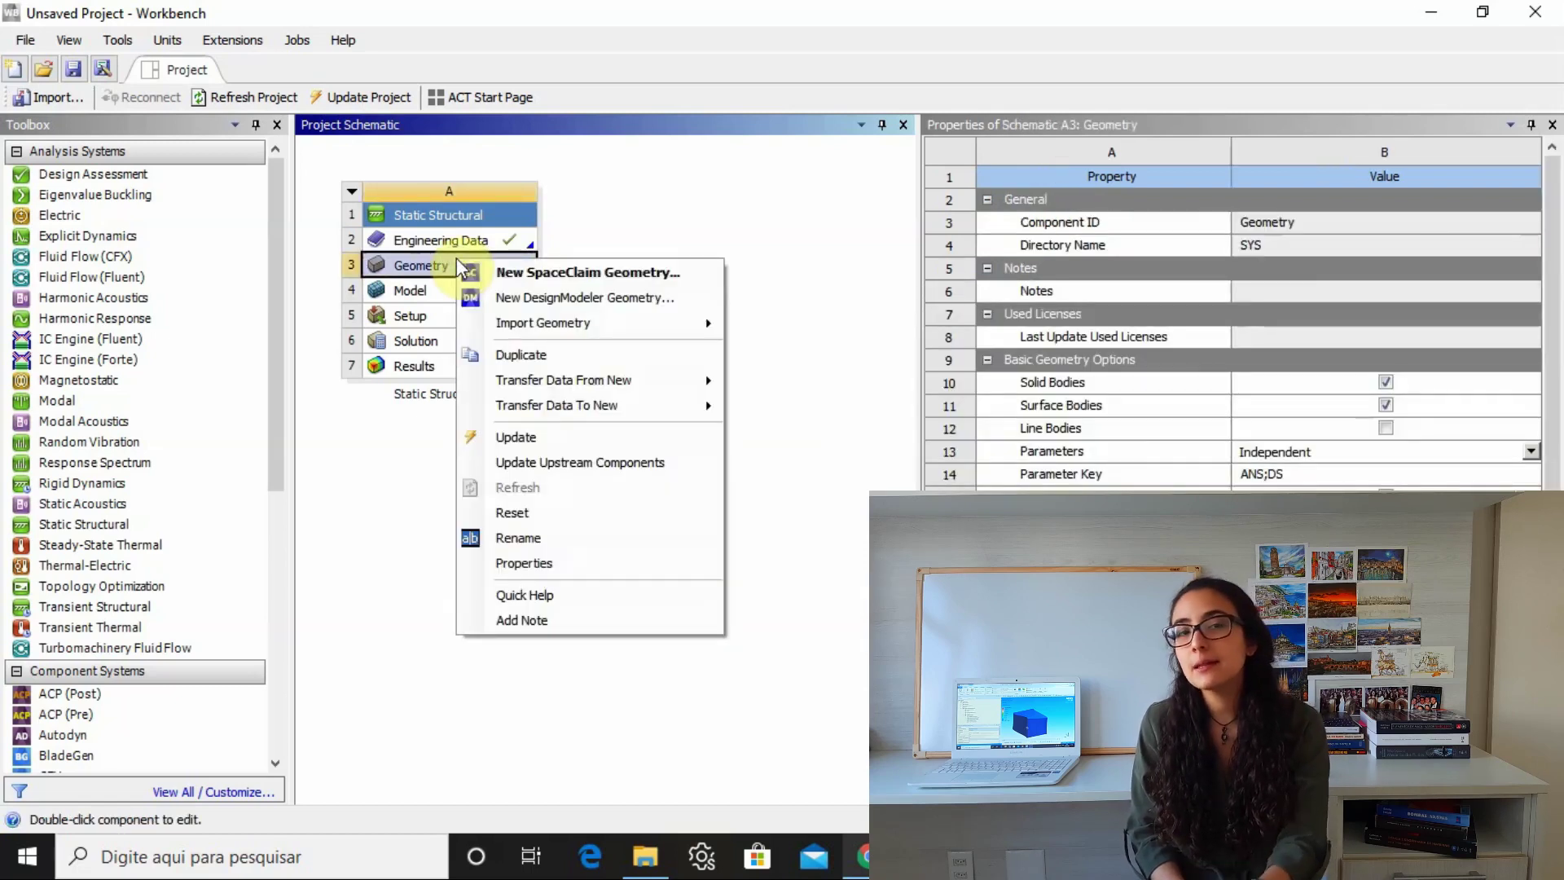
mouse_move(547, 319)
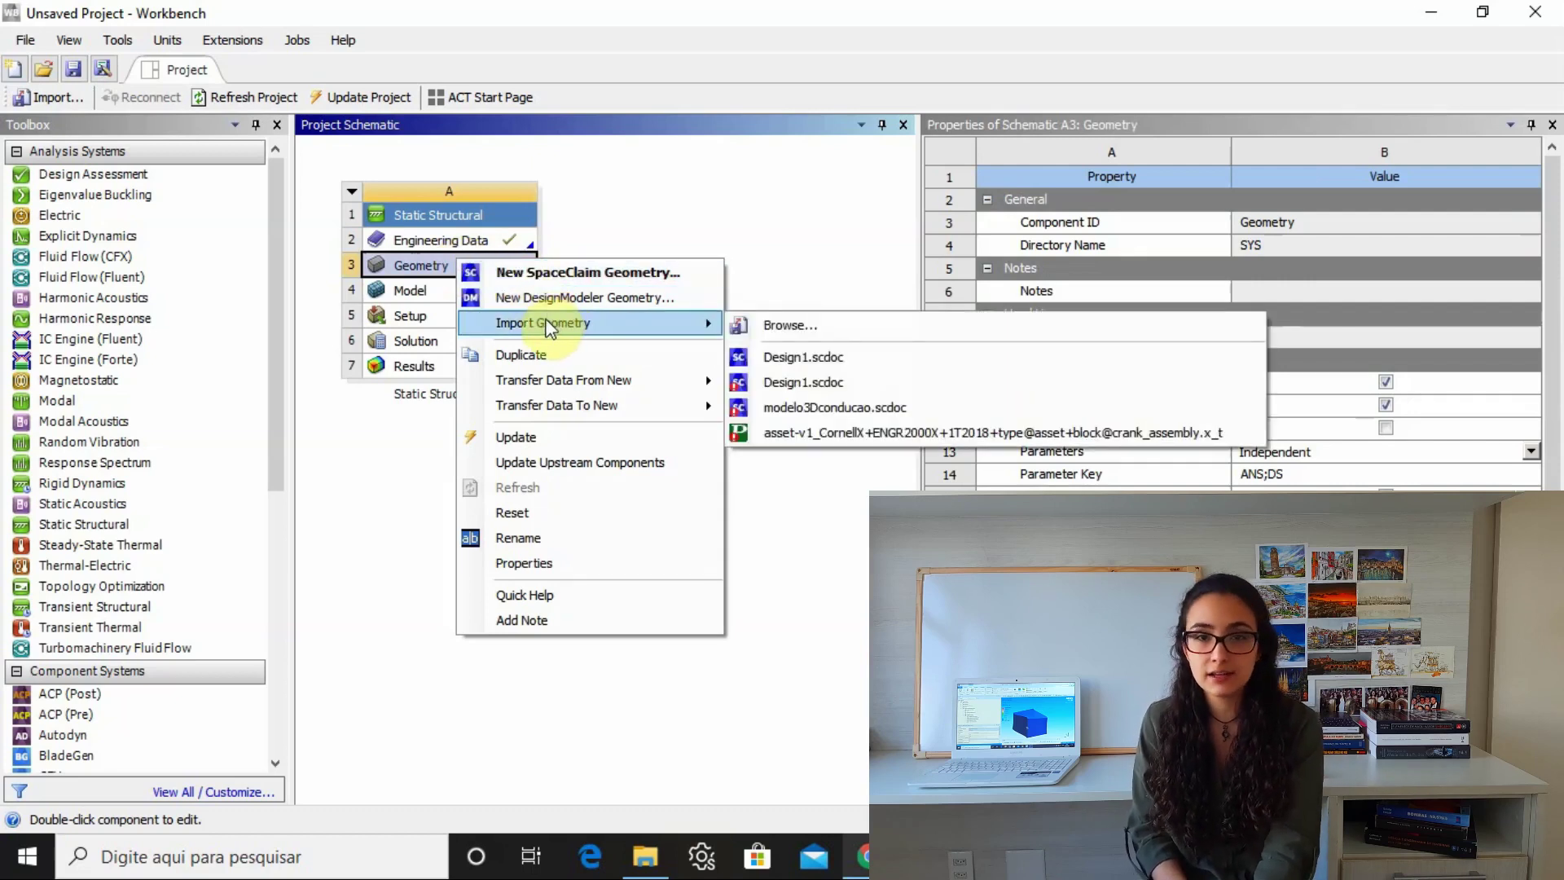
click(594, 274)
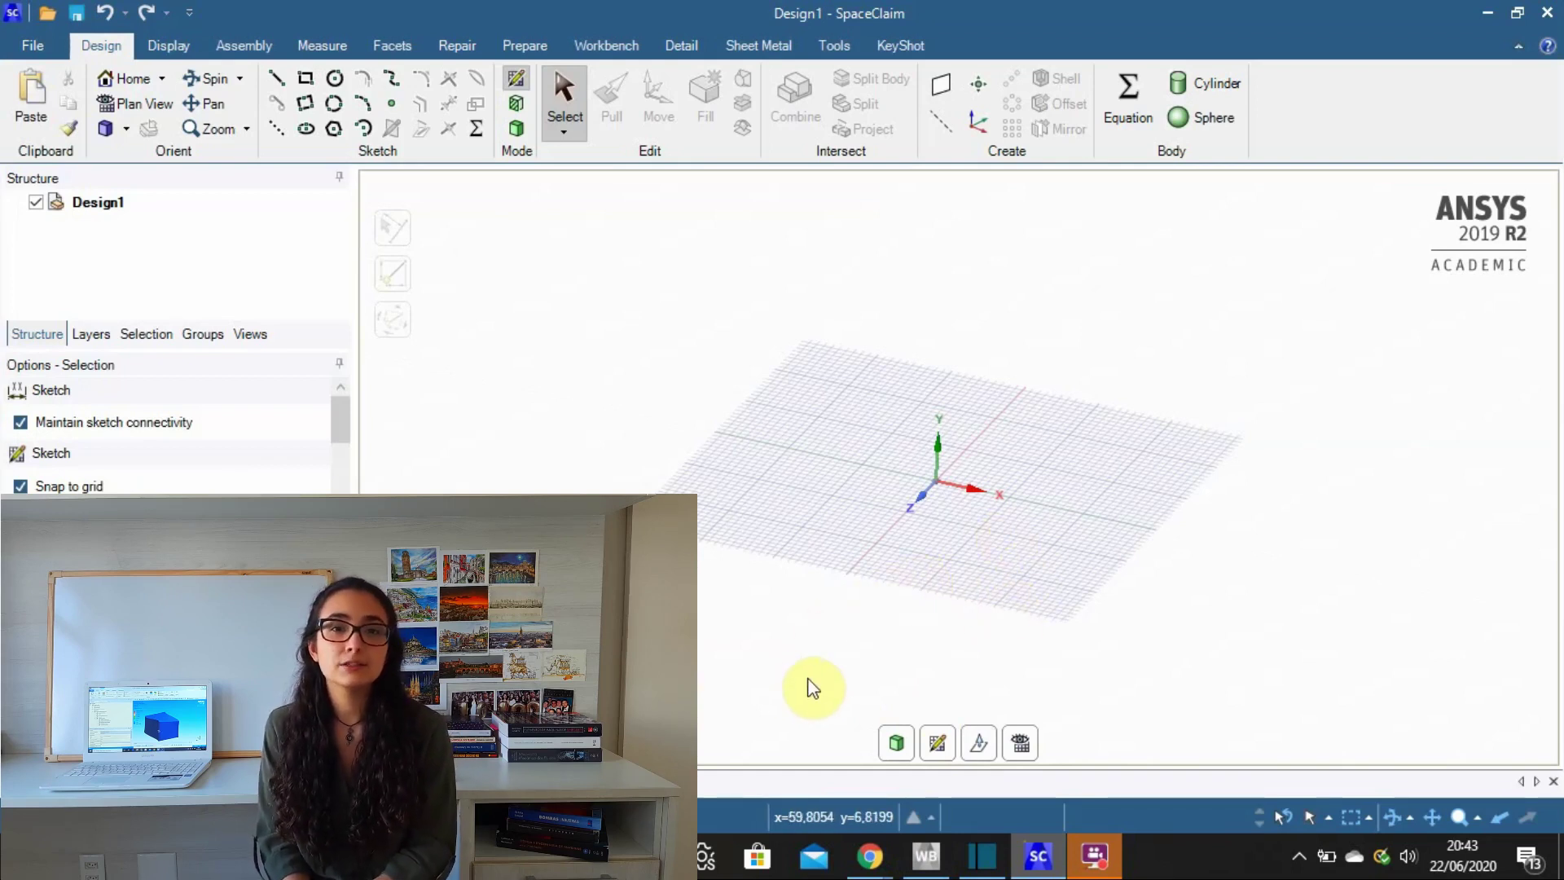
Step: Sketch a 16 mm by 16 mm square from the origin on the horizontal plane and pull it upward into a solid
click(939, 742)
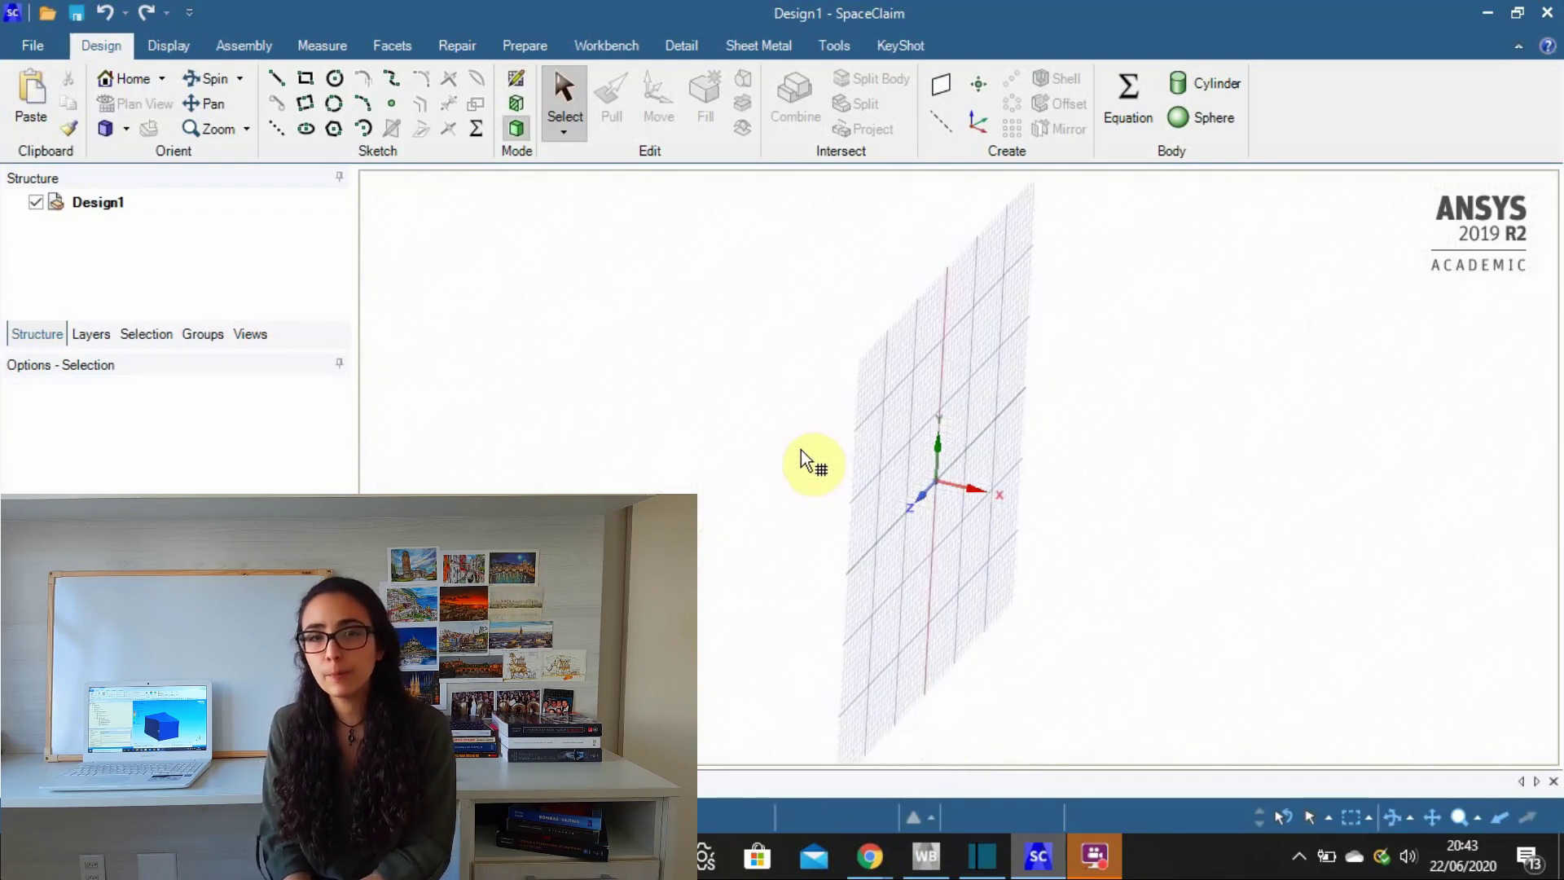
click(965, 565)
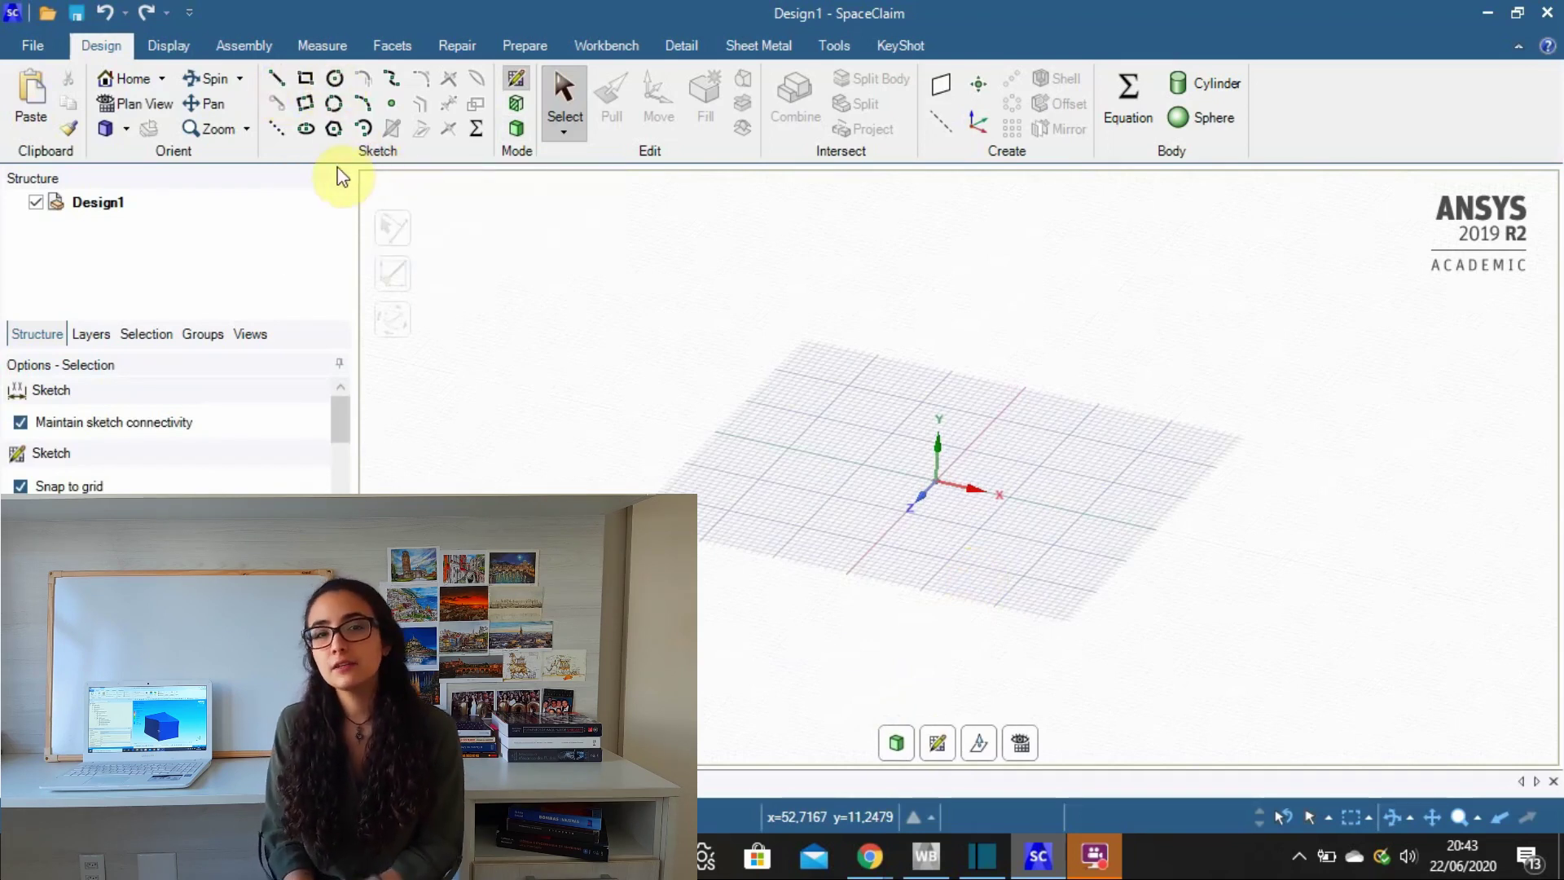
click(306, 77)
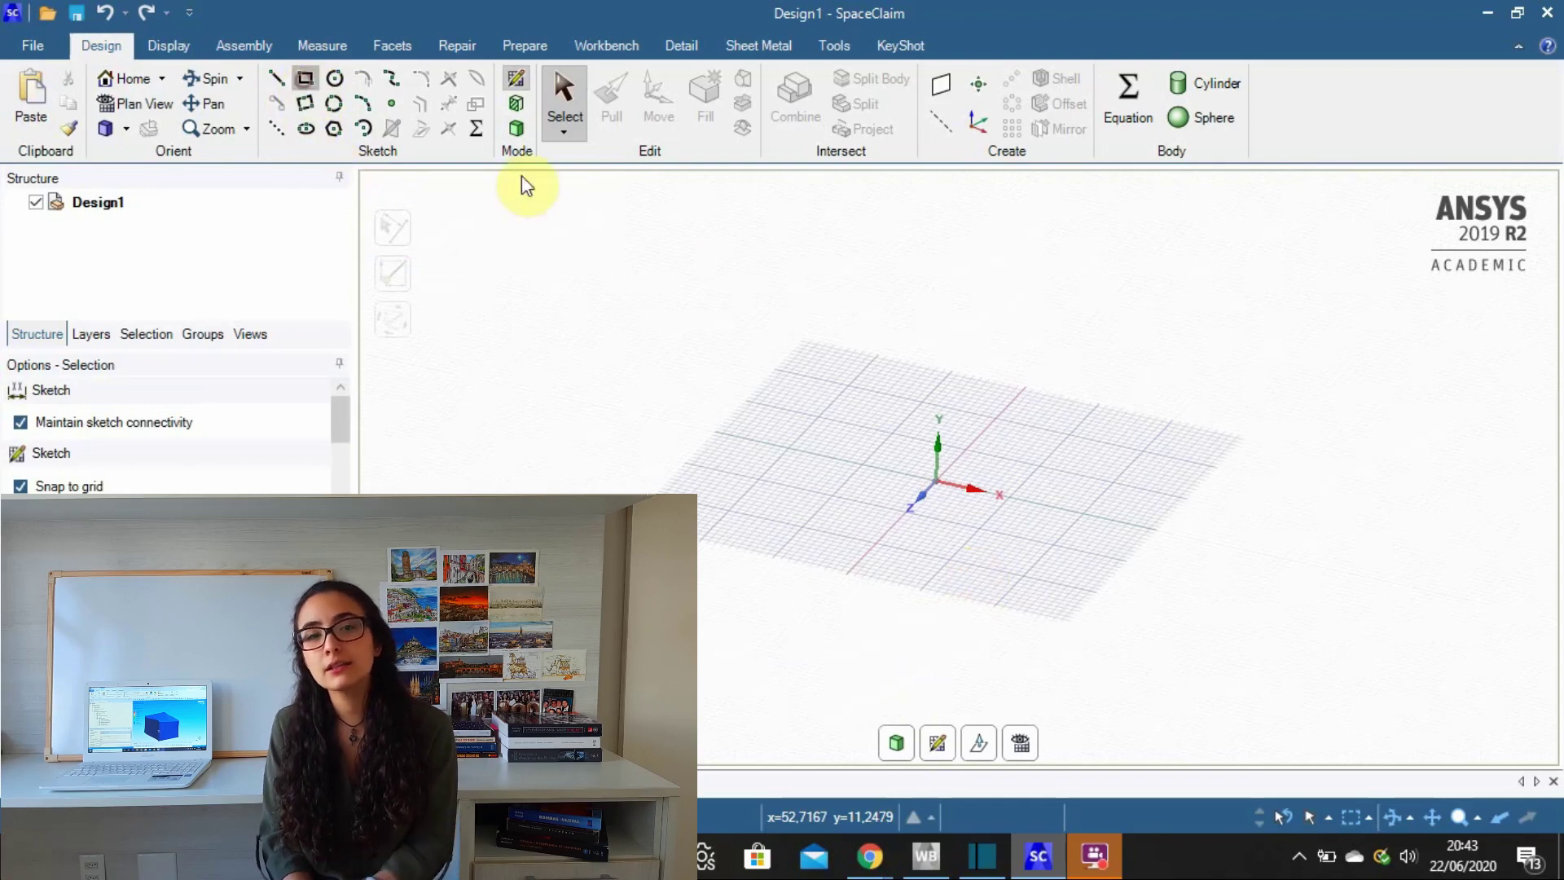
click(939, 487)
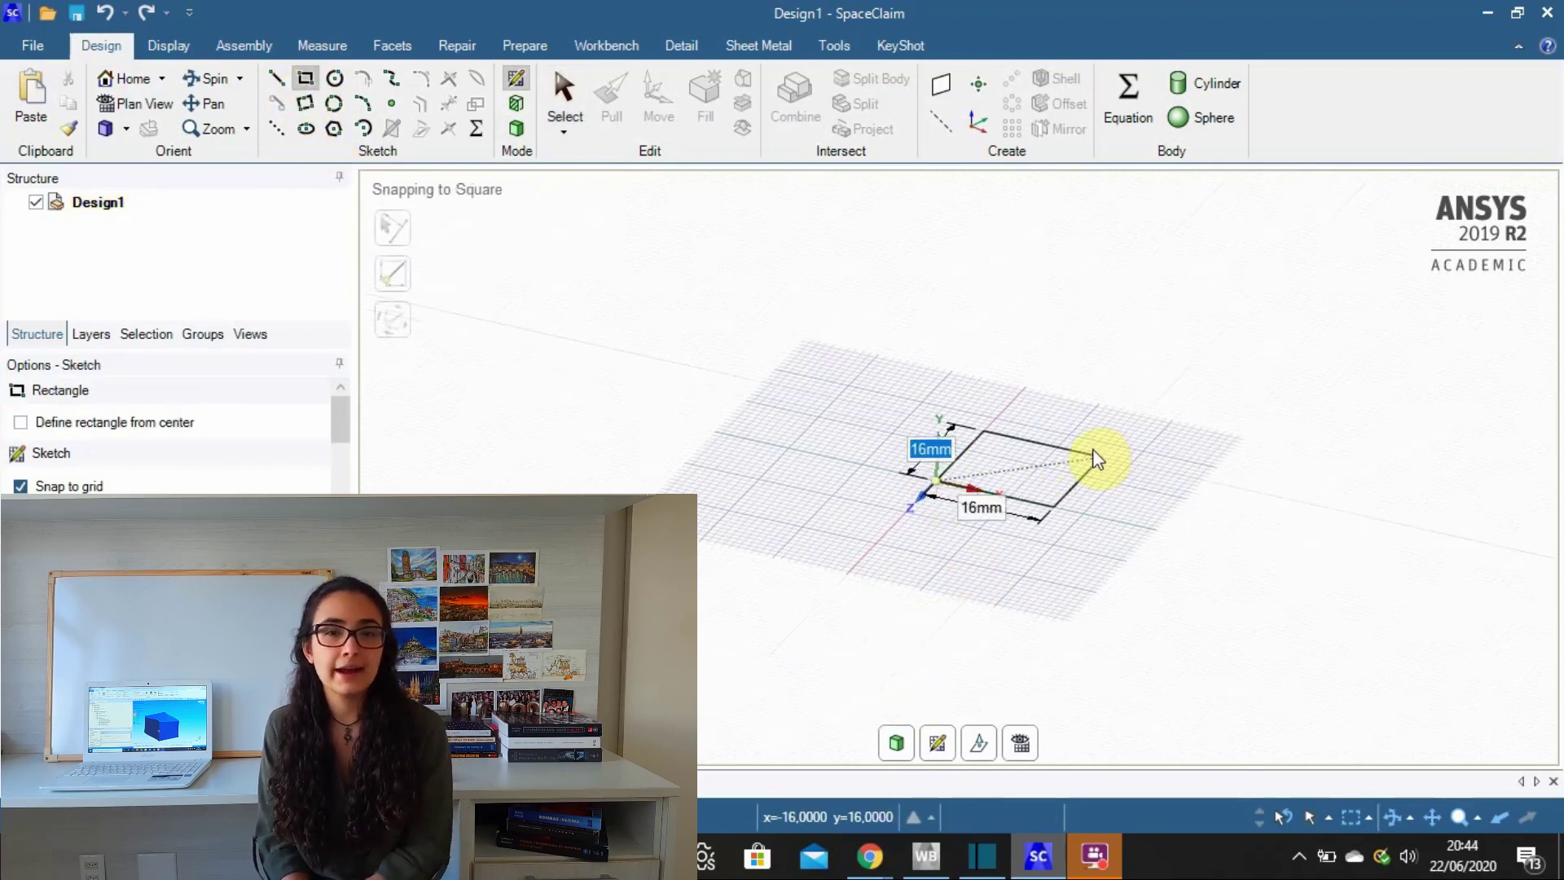
click(1096, 457)
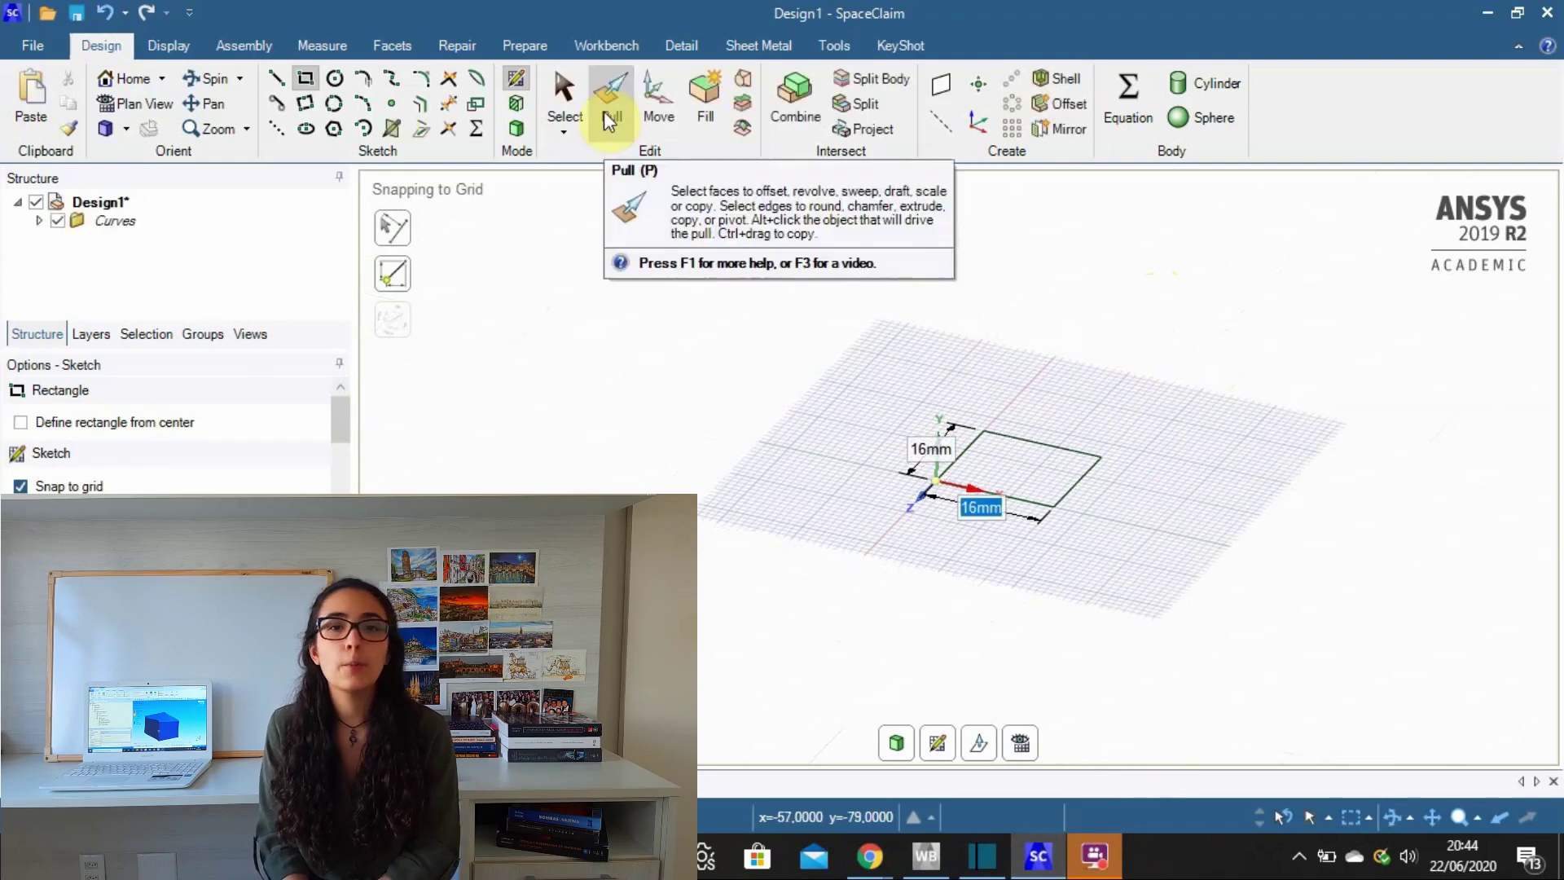
click(604, 111)
drag(1023, 473, 1036, 377)
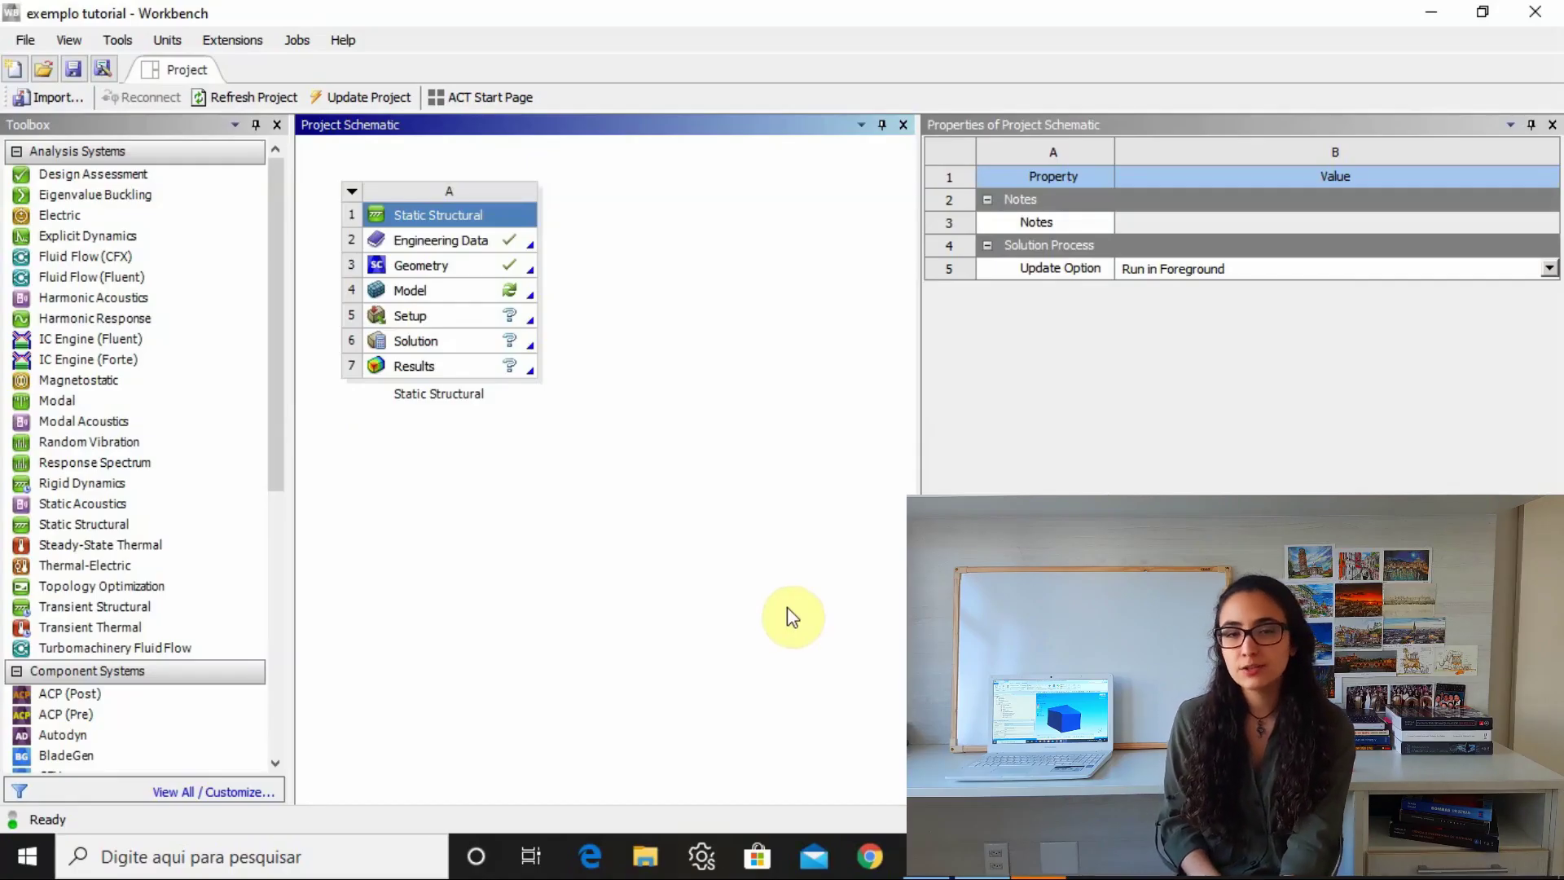
Step: Check the available Analysis Type options in the properties of the Static Structural system's Geometry cell in Workbench
click(440, 264)
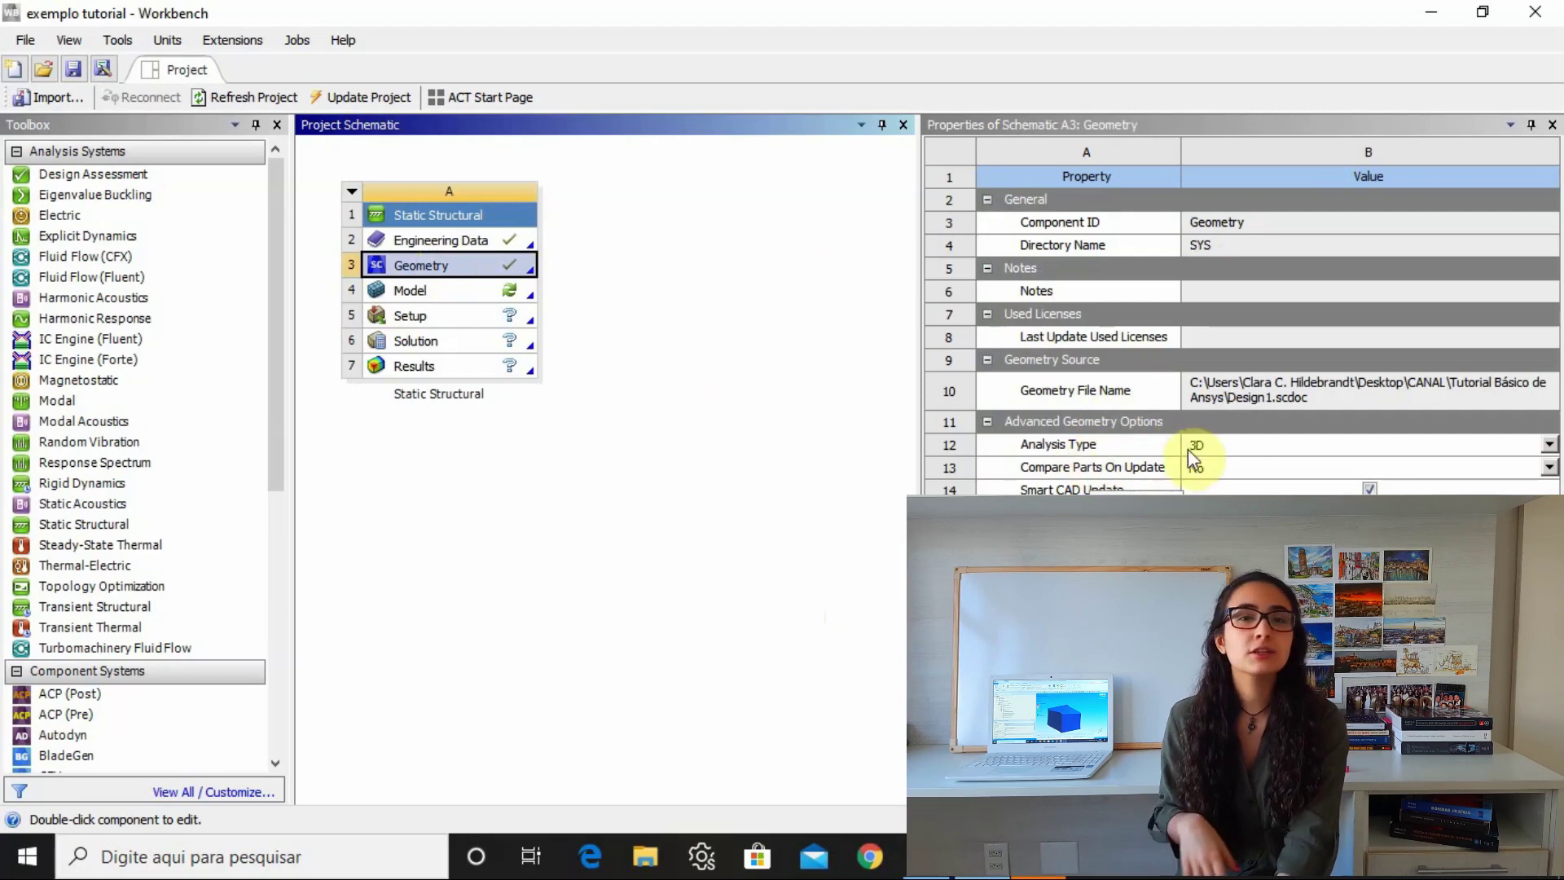
click(1549, 445)
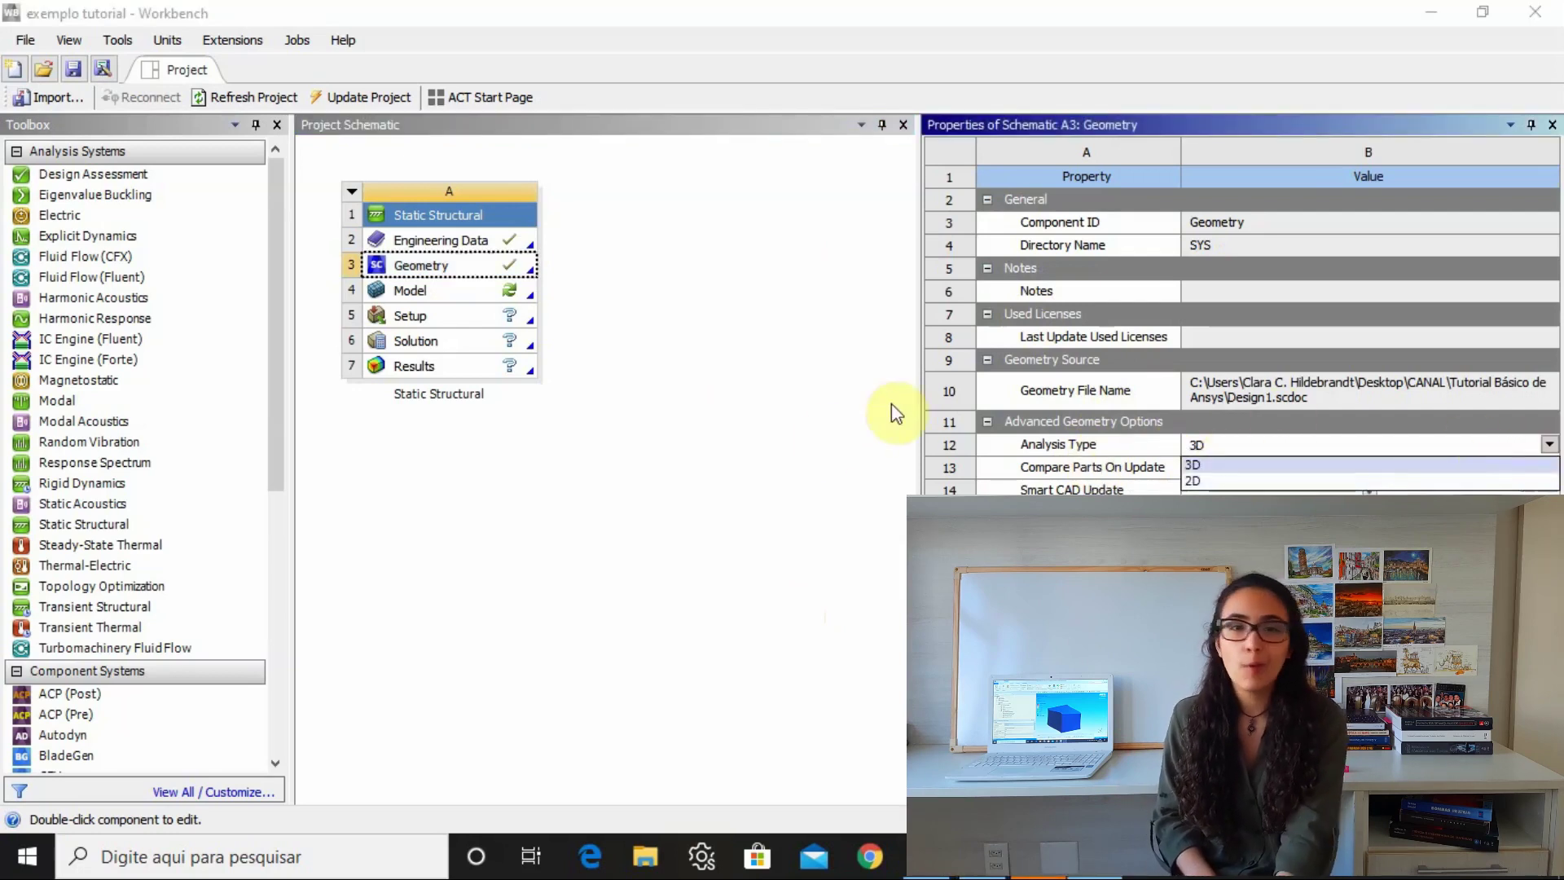
click(825, 438)
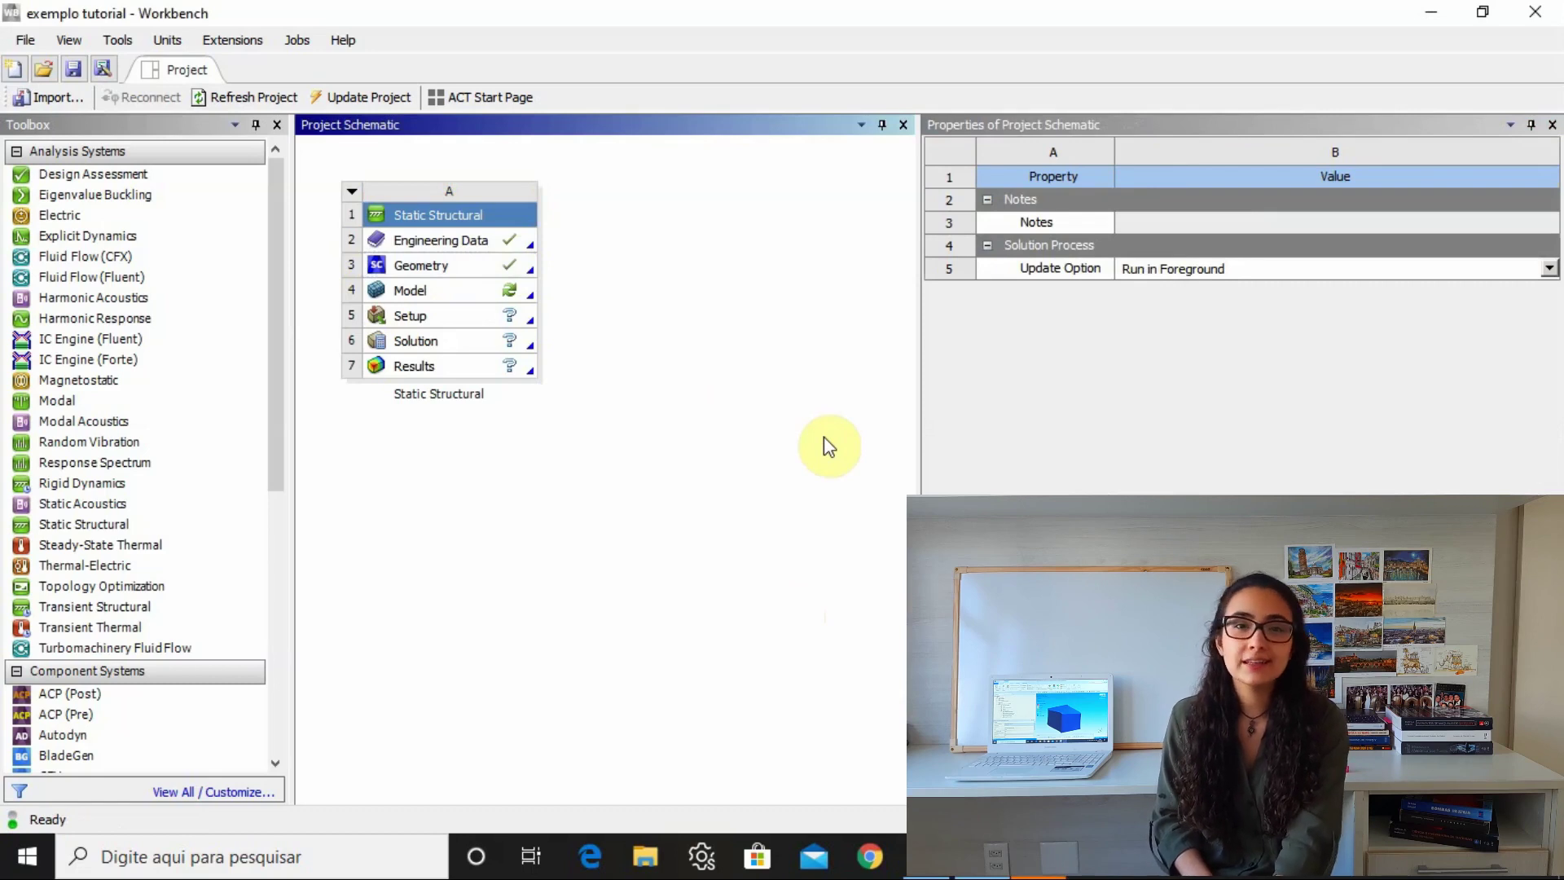
Step: Open the Static Structural model in Mechanical and inspect the Structural Steel material properties
double_click(454, 297)
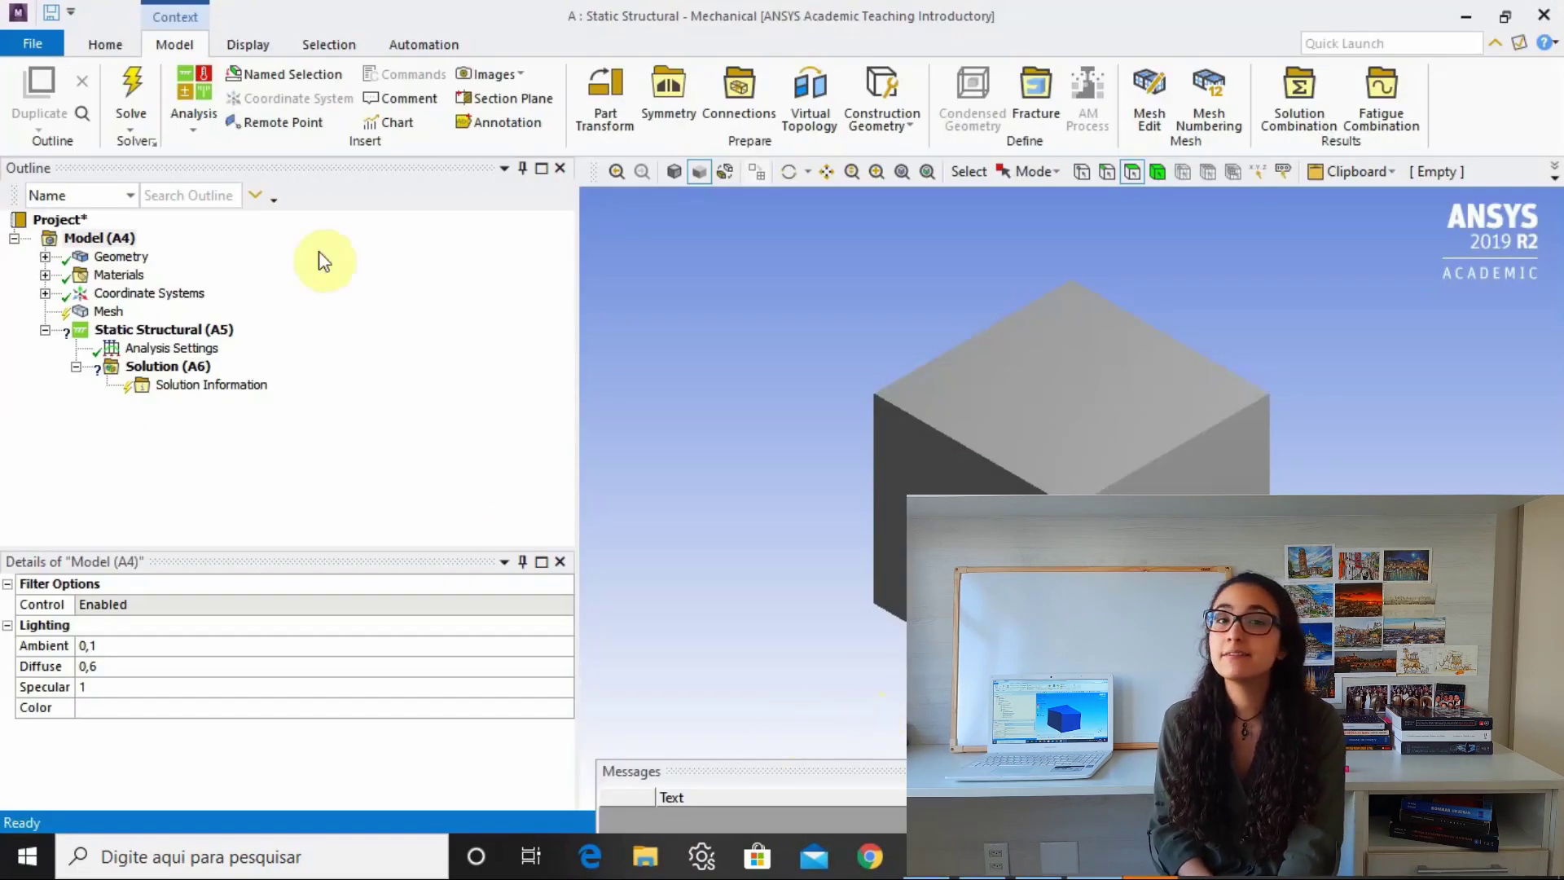
click(45, 257)
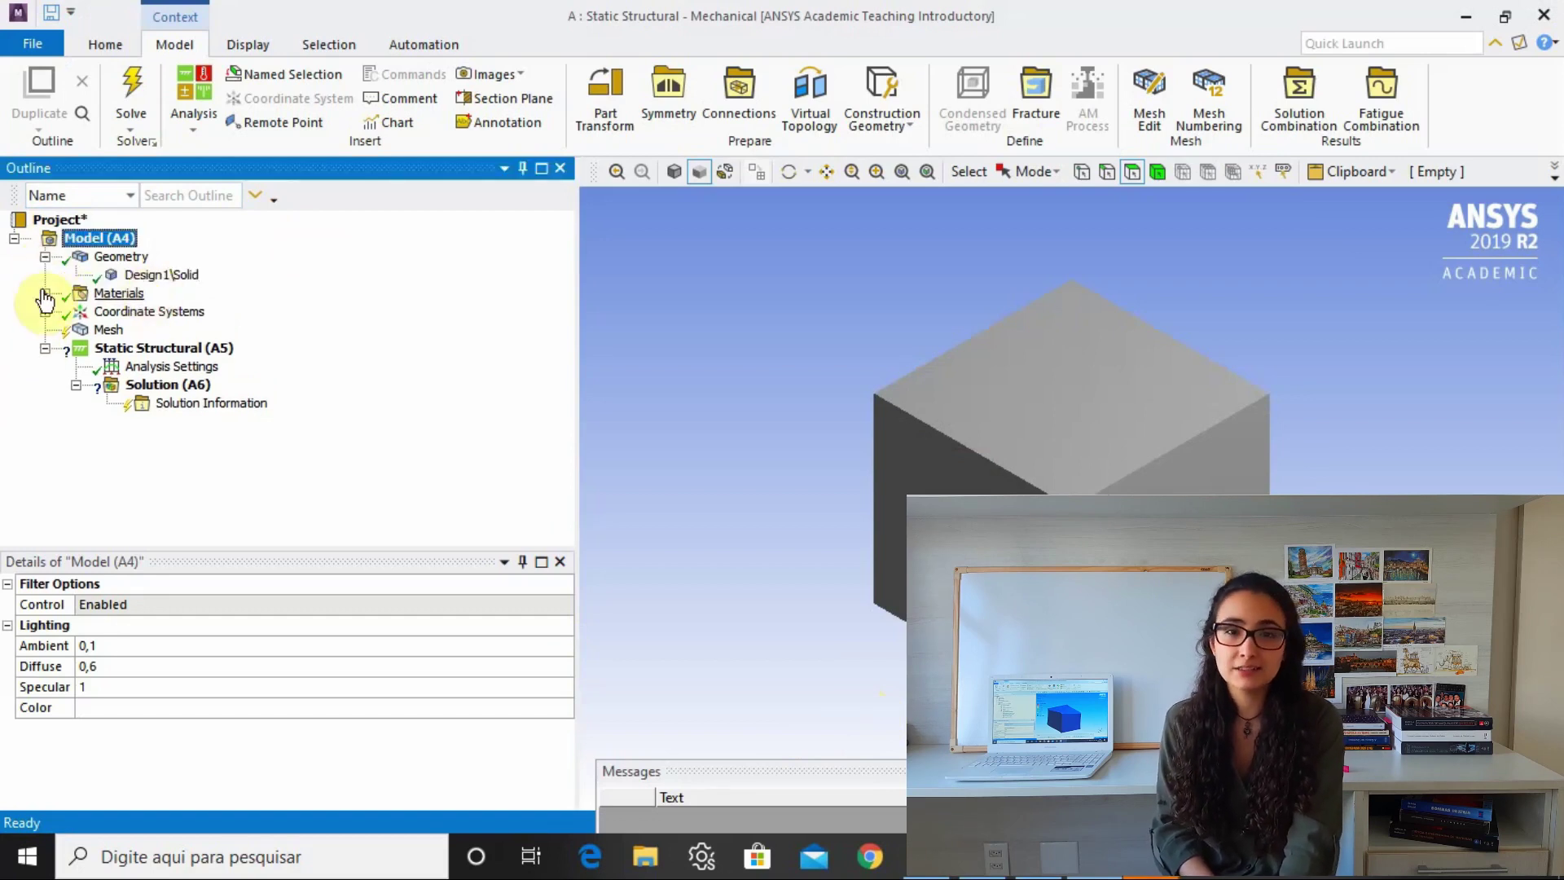
click(45, 293)
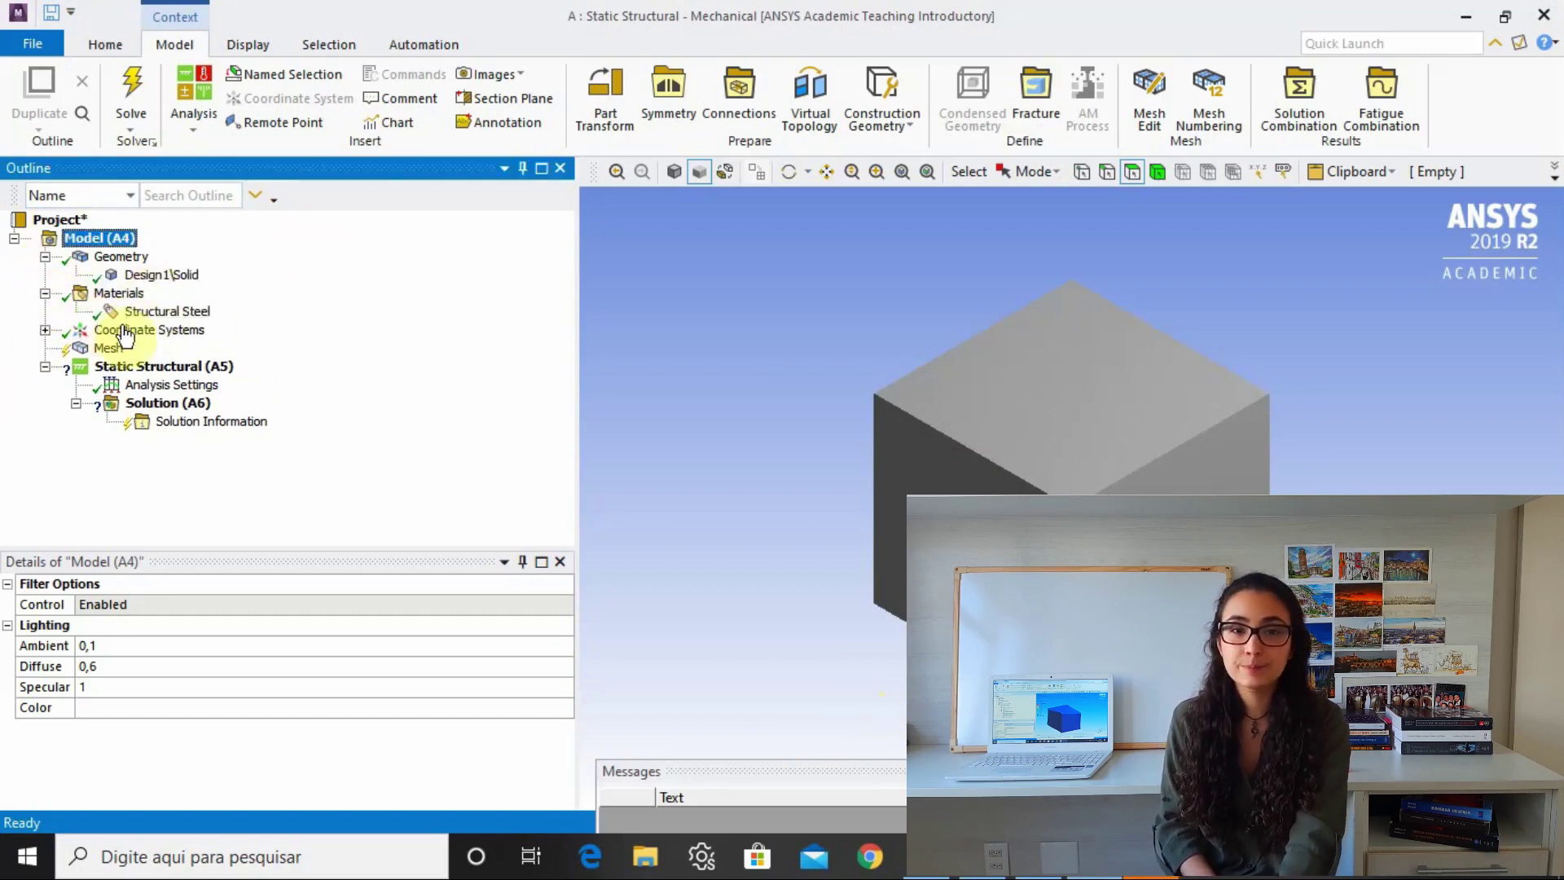
click(130, 330)
click(146, 312)
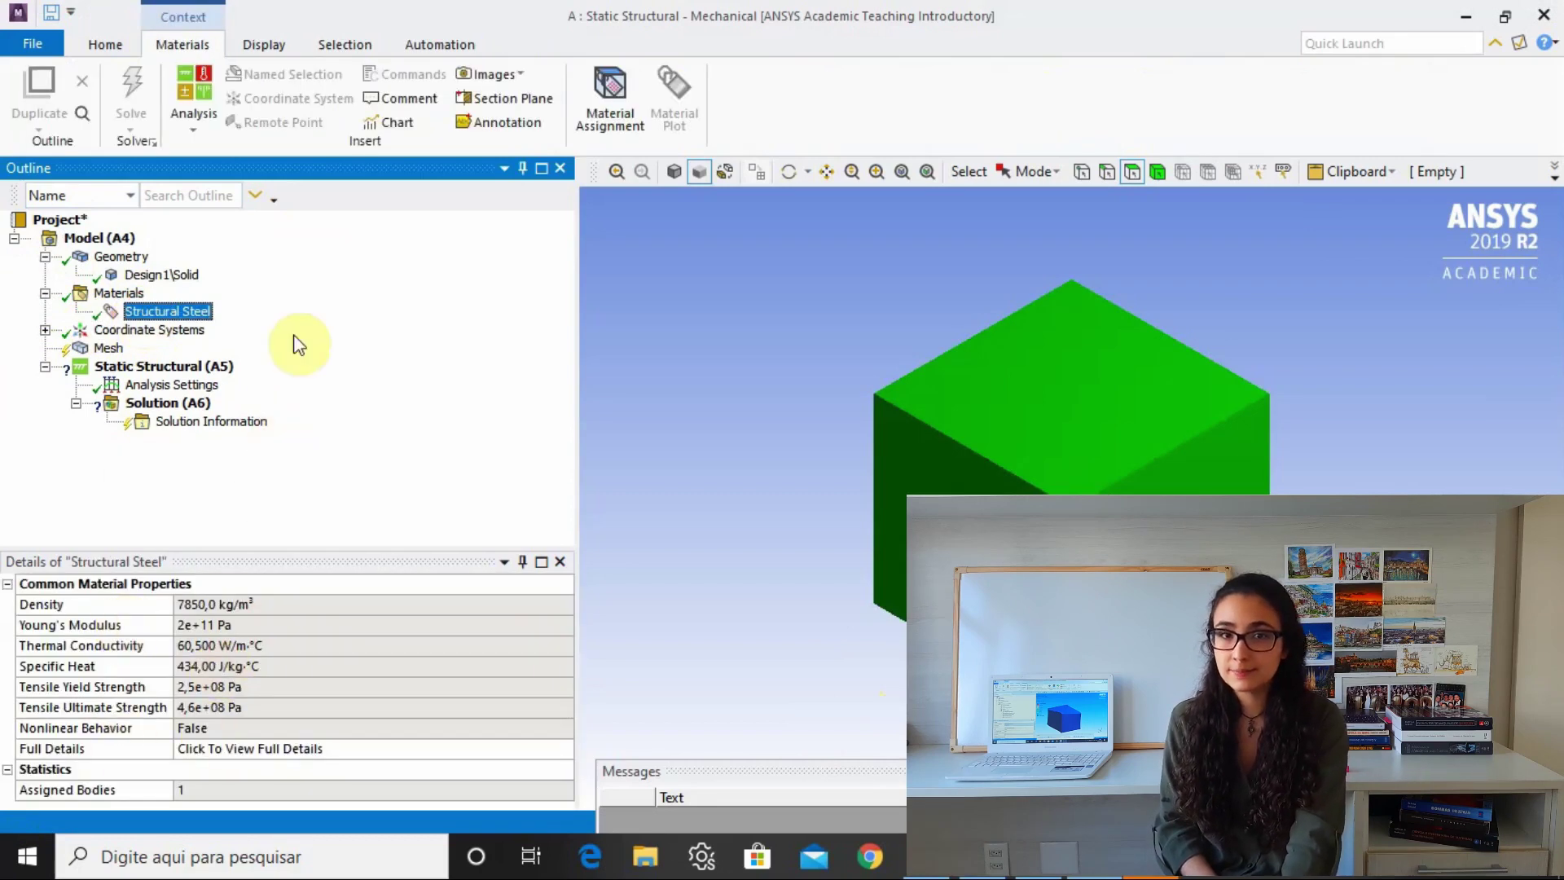
click(107, 44)
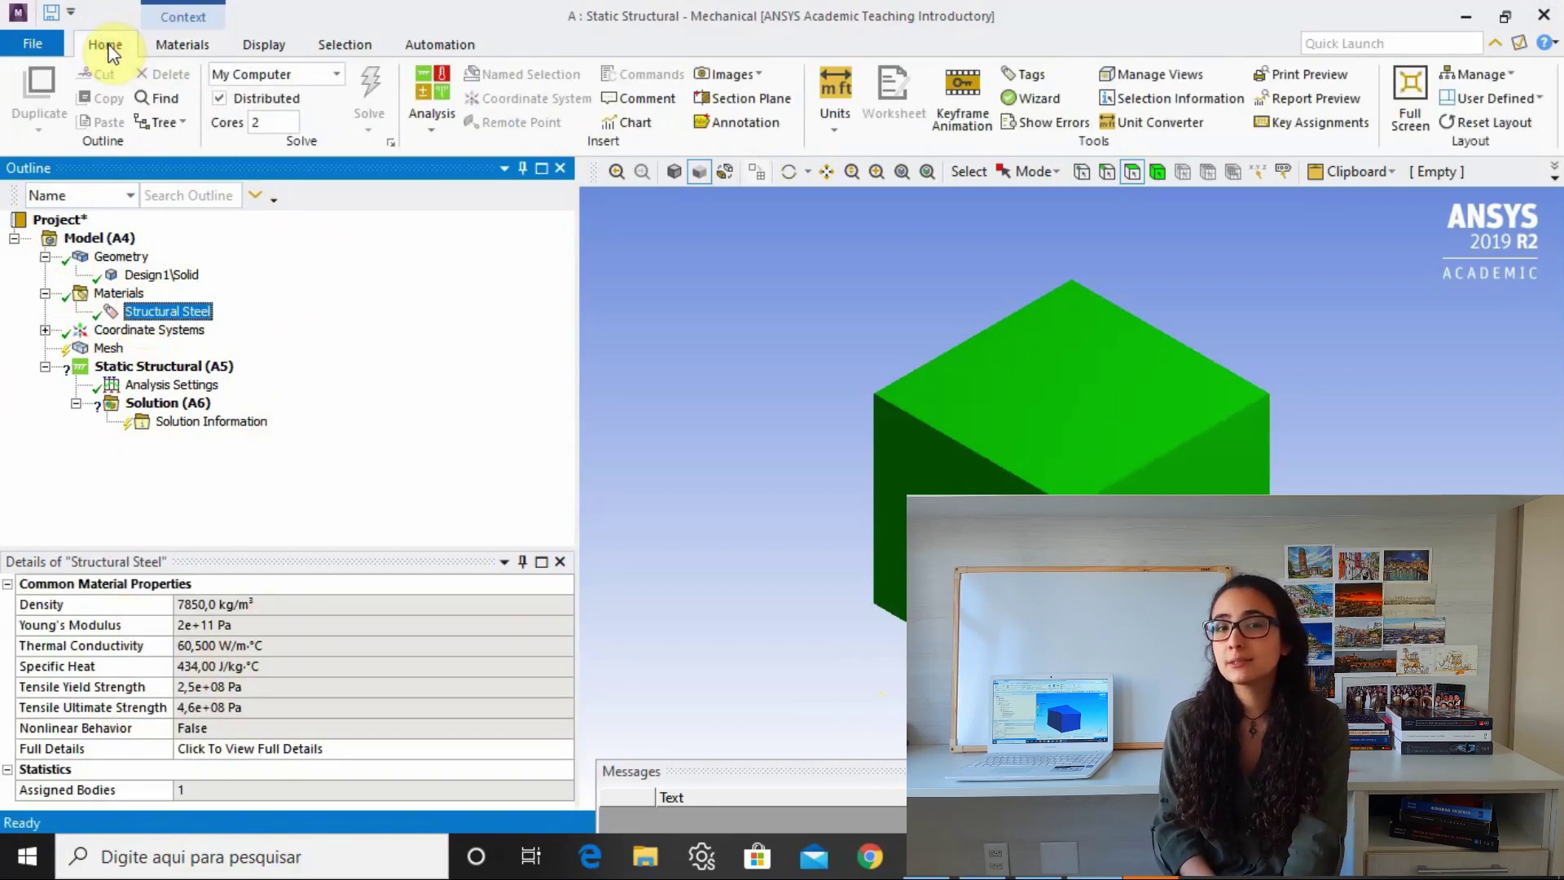
click(259, 39)
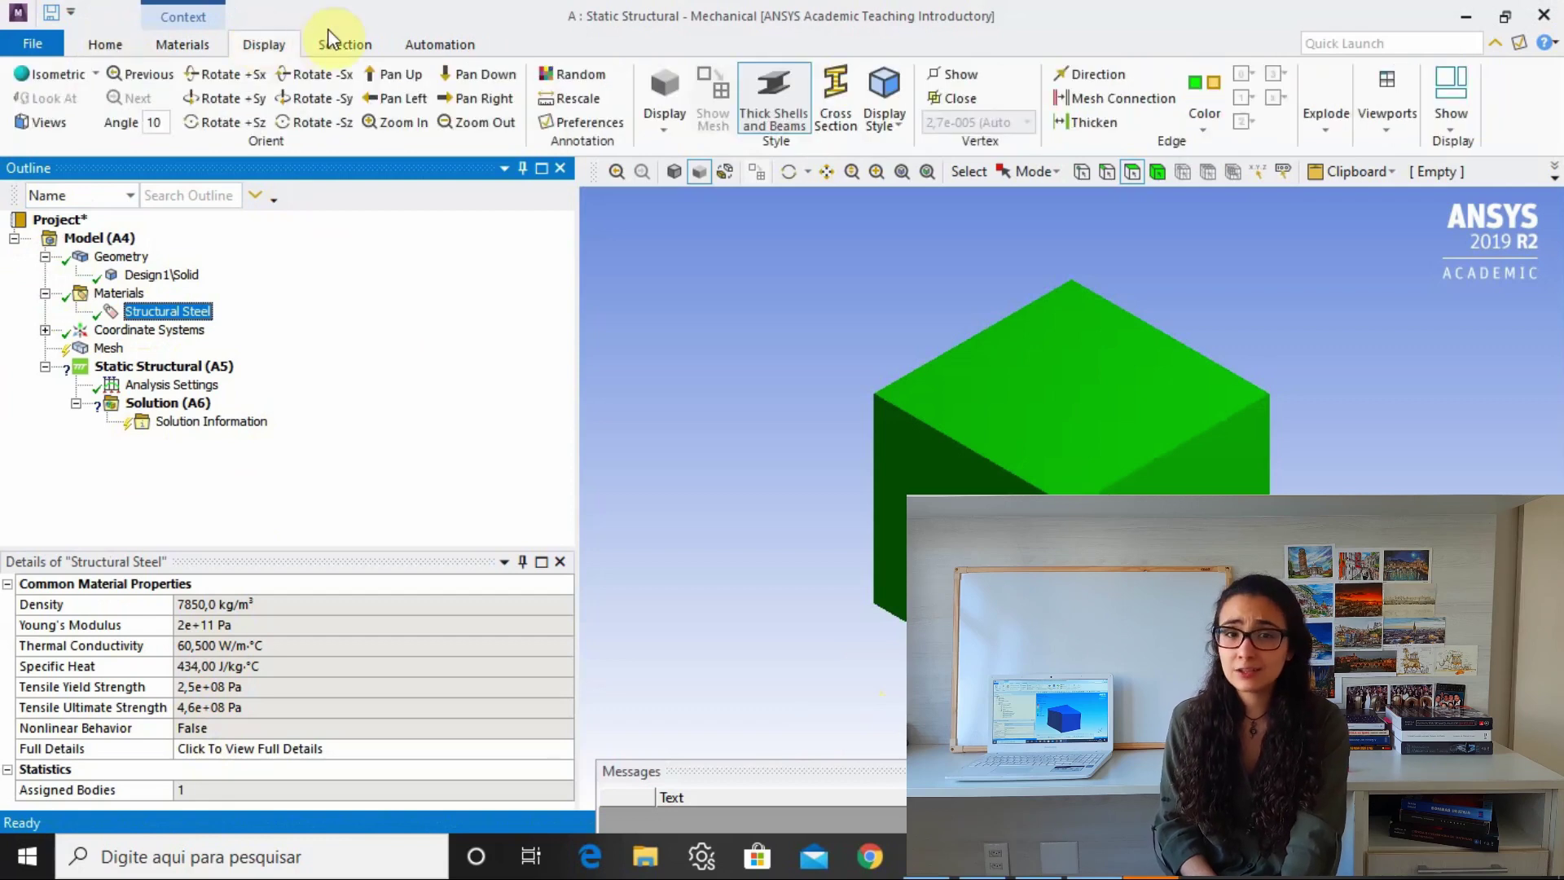
click(350, 47)
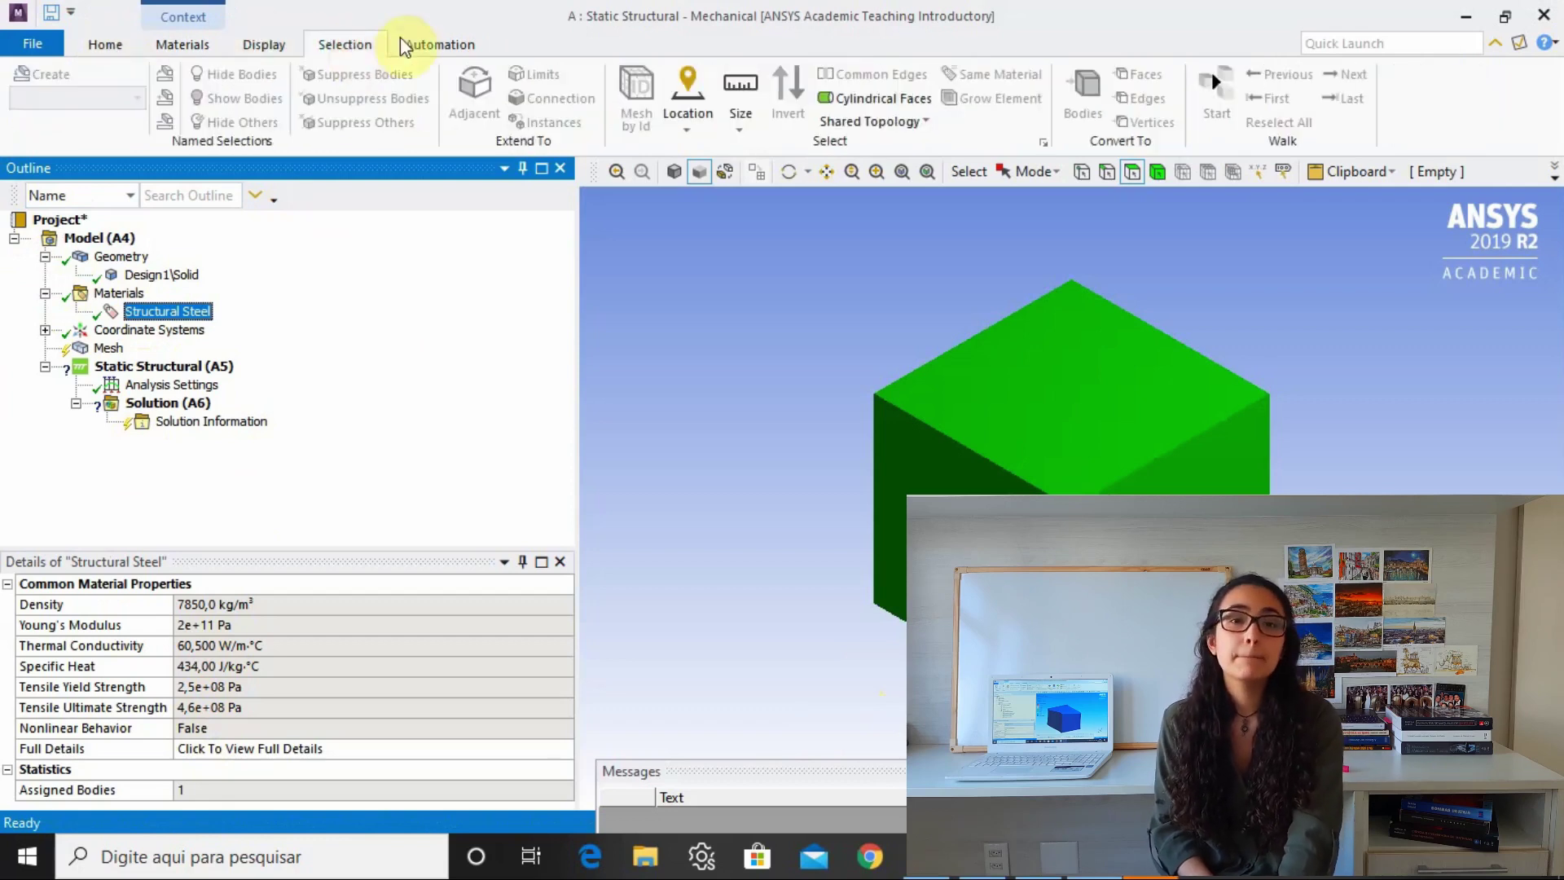
click(423, 37)
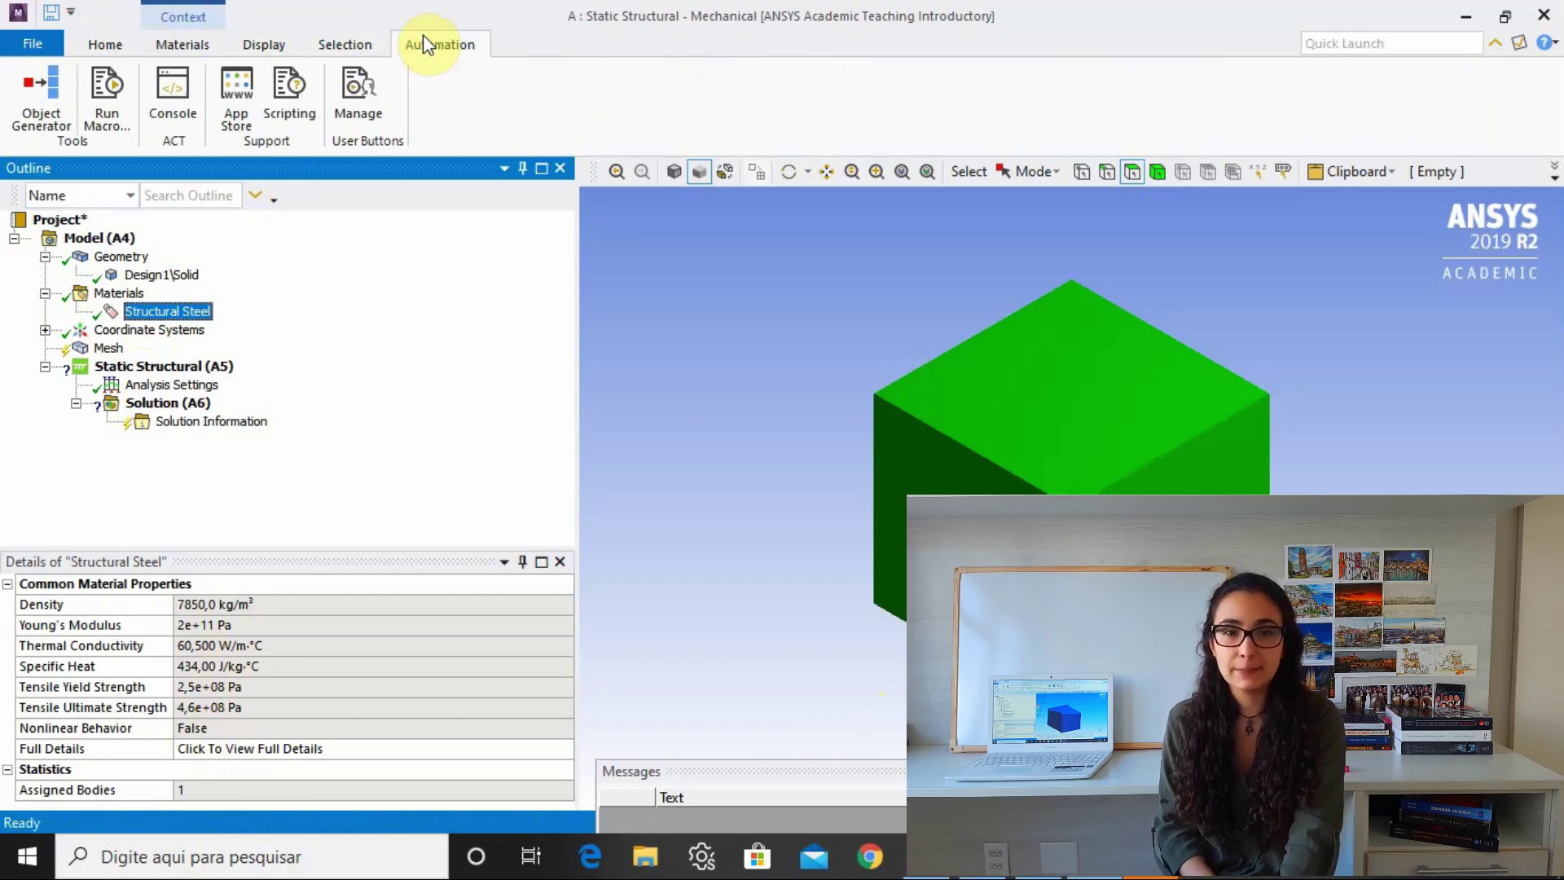
click(135, 259)
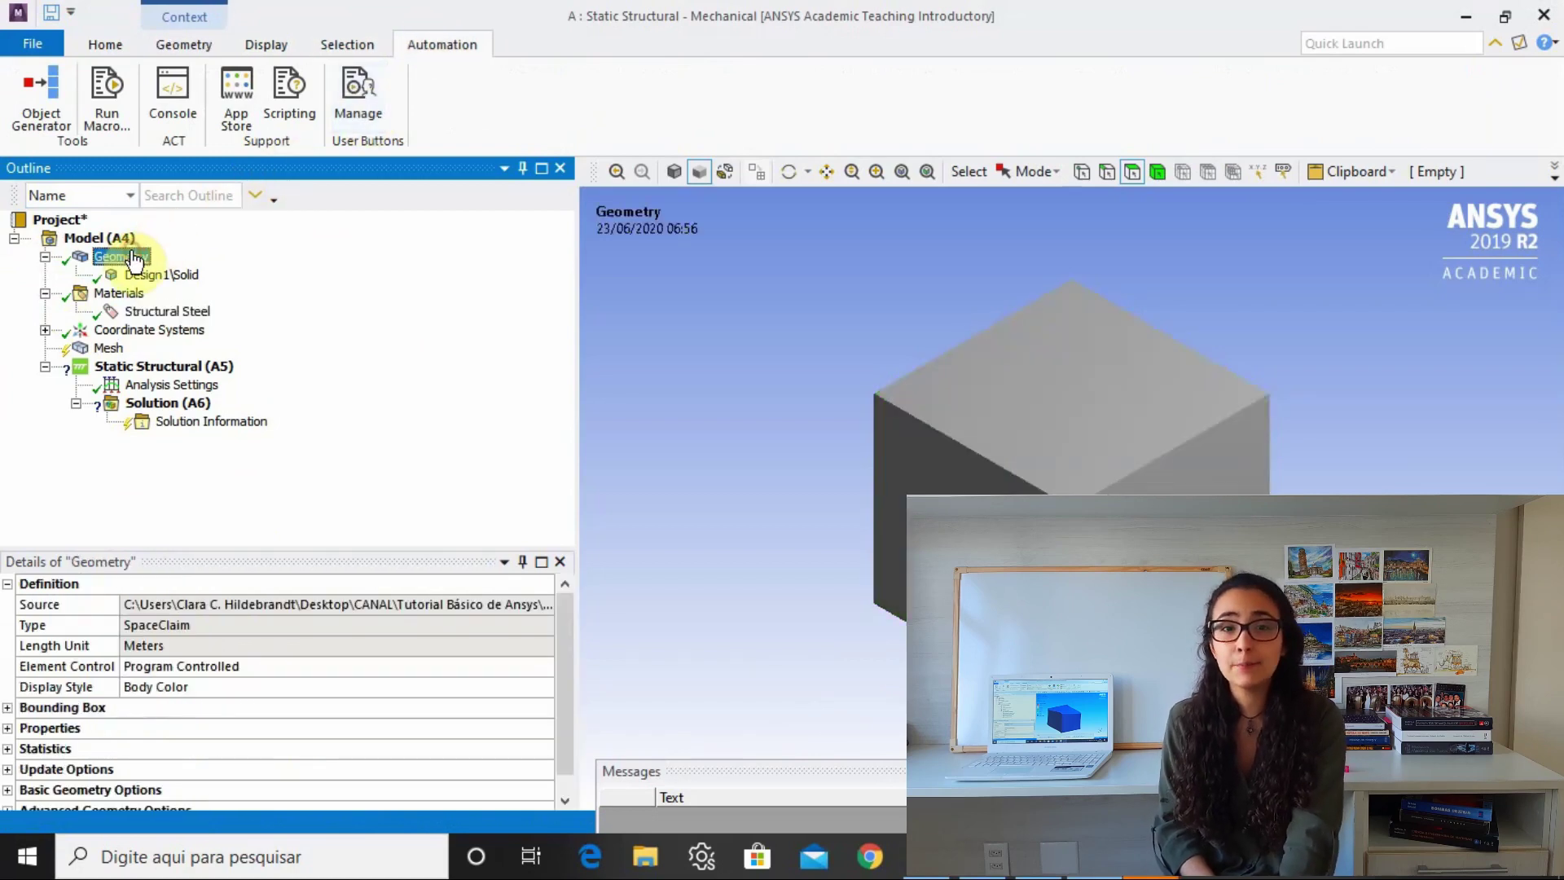
click(184, 46)
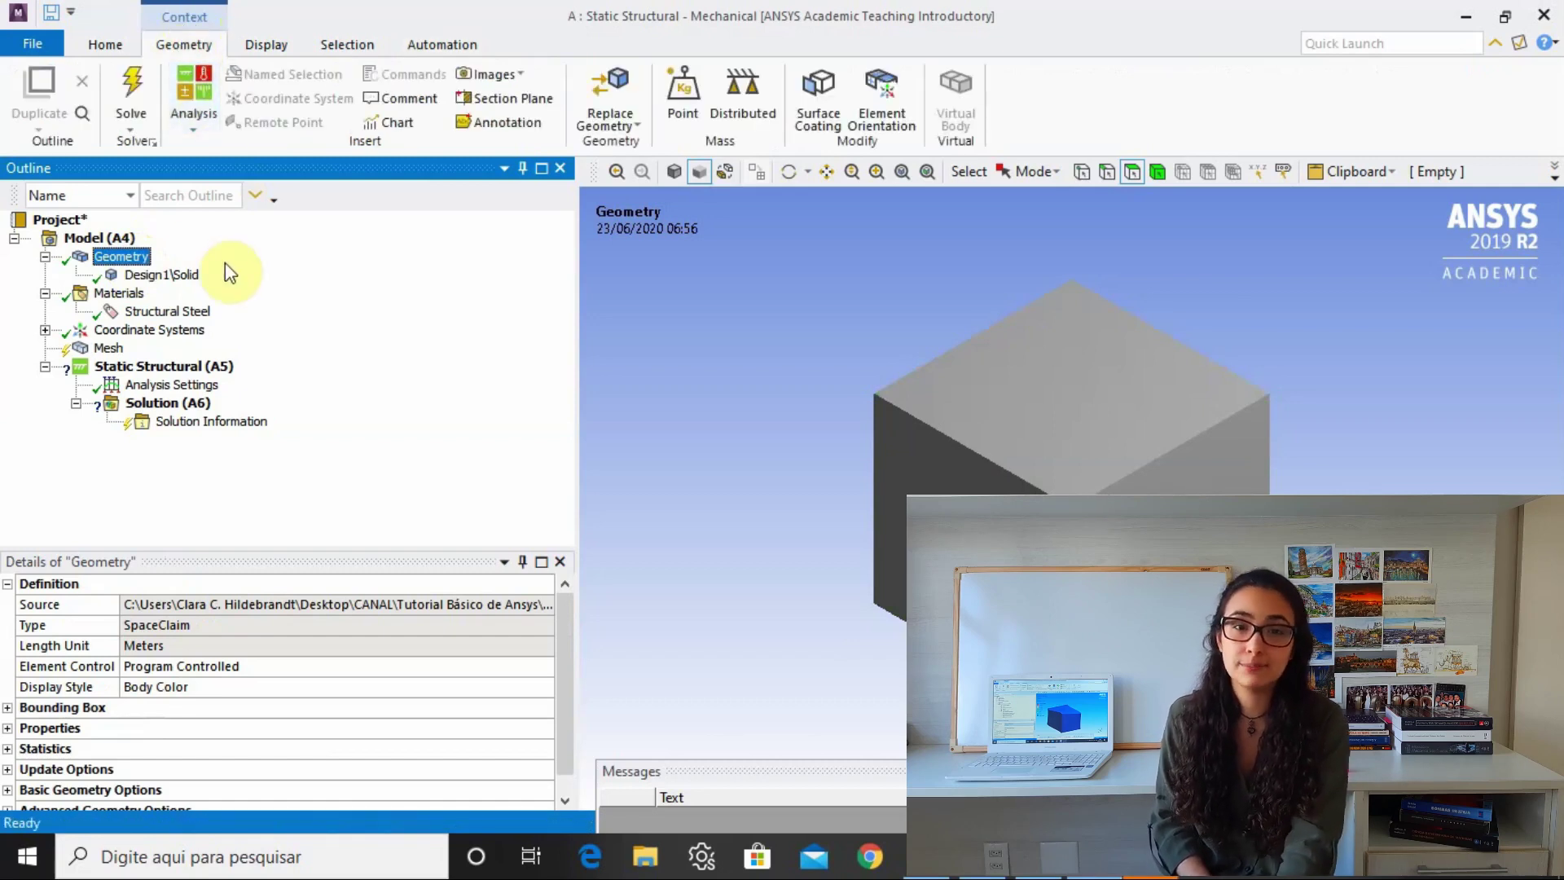
Step: Generate the mesh of the solid with the default mesh settings
click(105, 350)
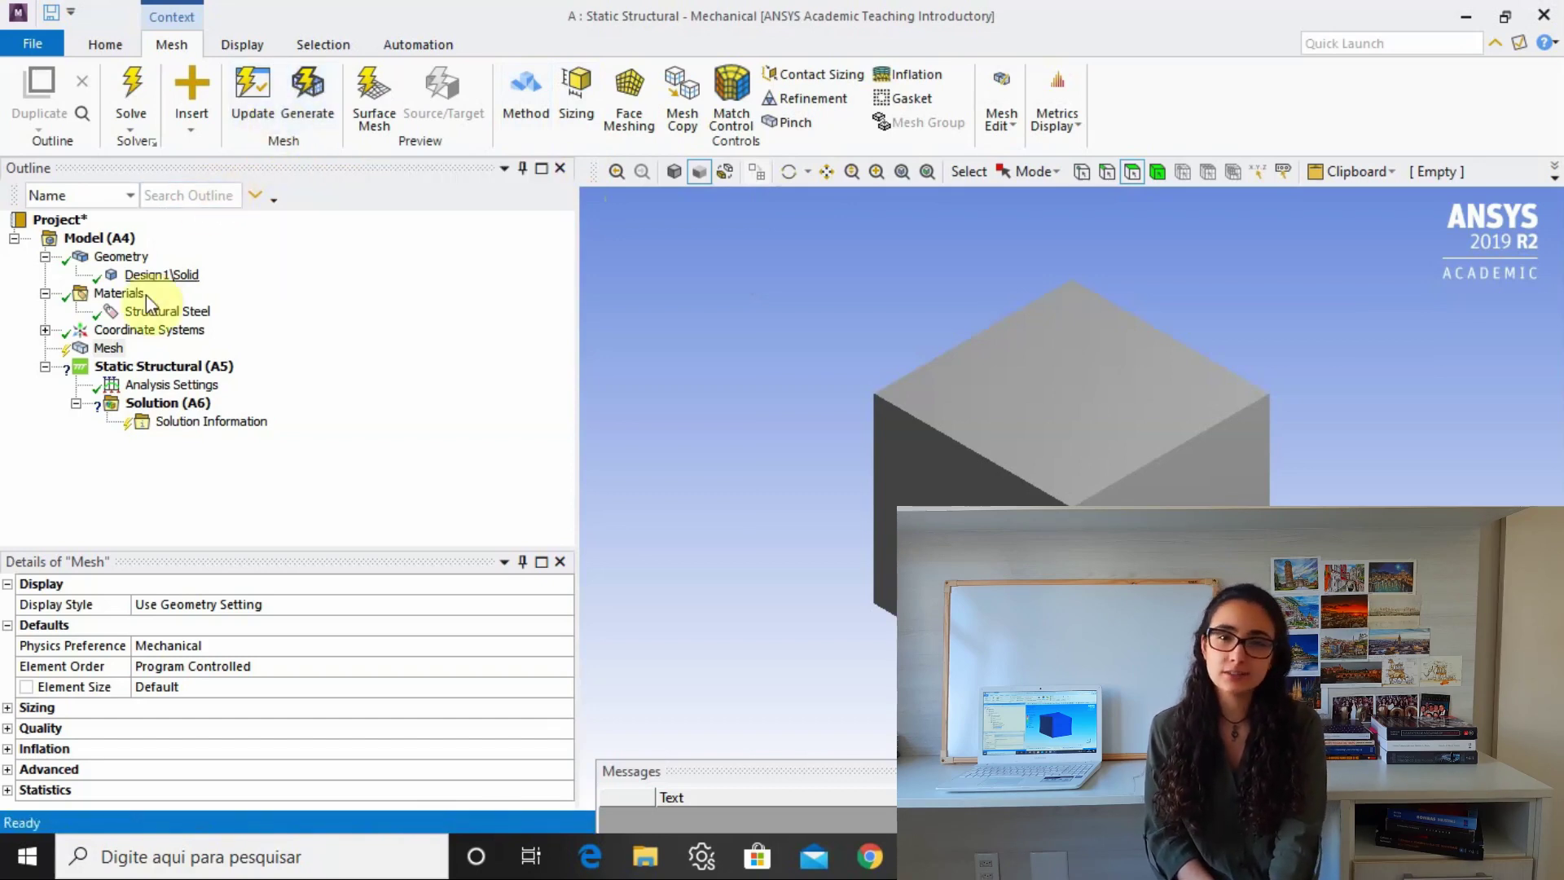
right_click(111, 352)
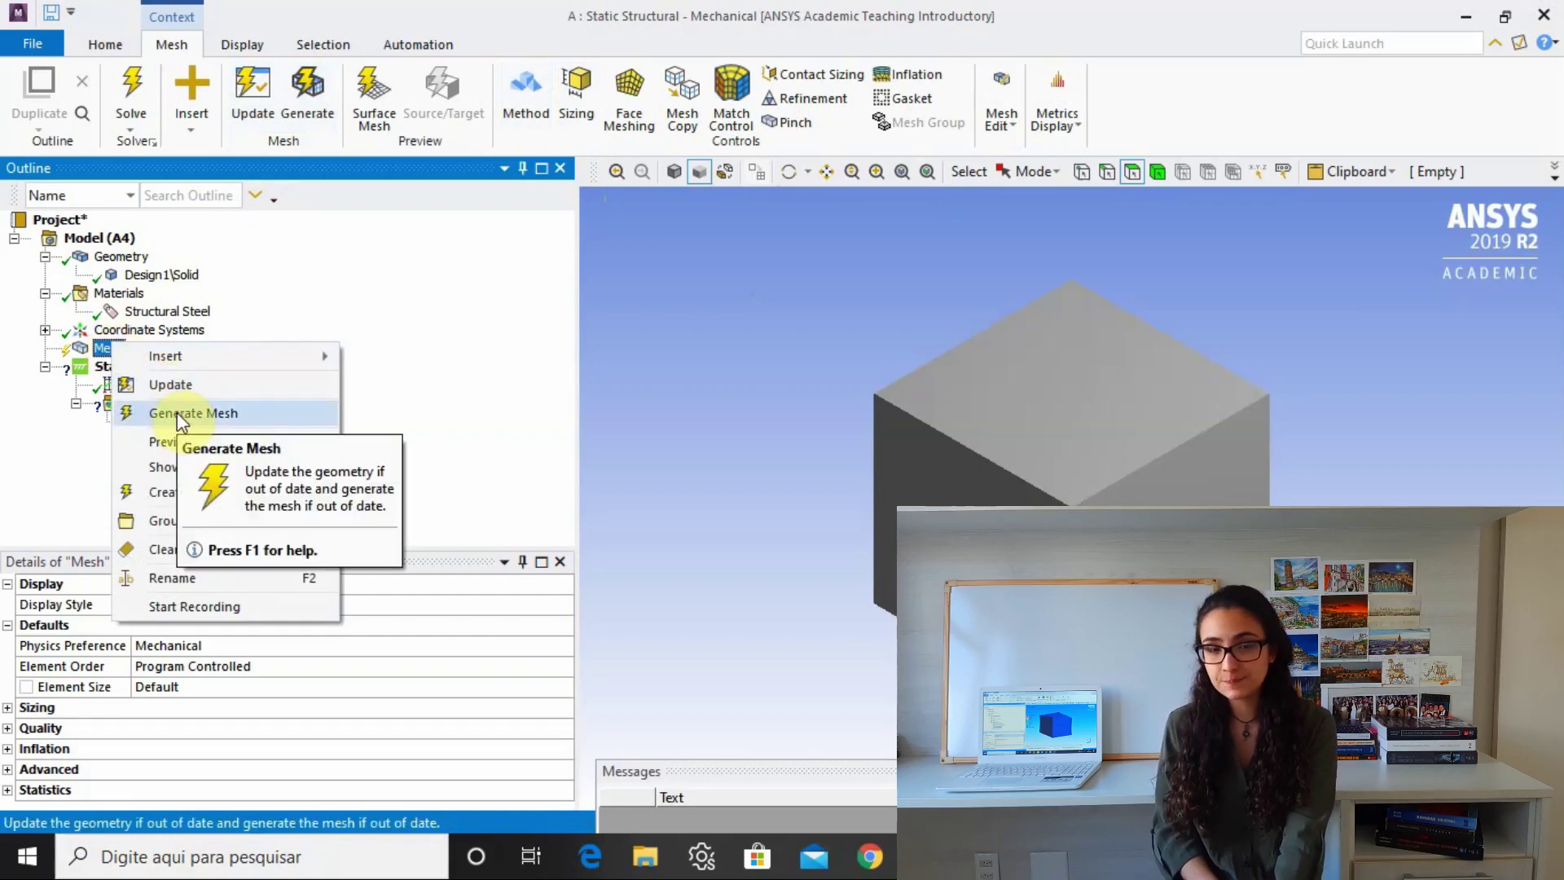
click(178, 413)
Step: Select the Static Structural environment and examine the additional load types available for it
click(167, 367)
click(130, 368)
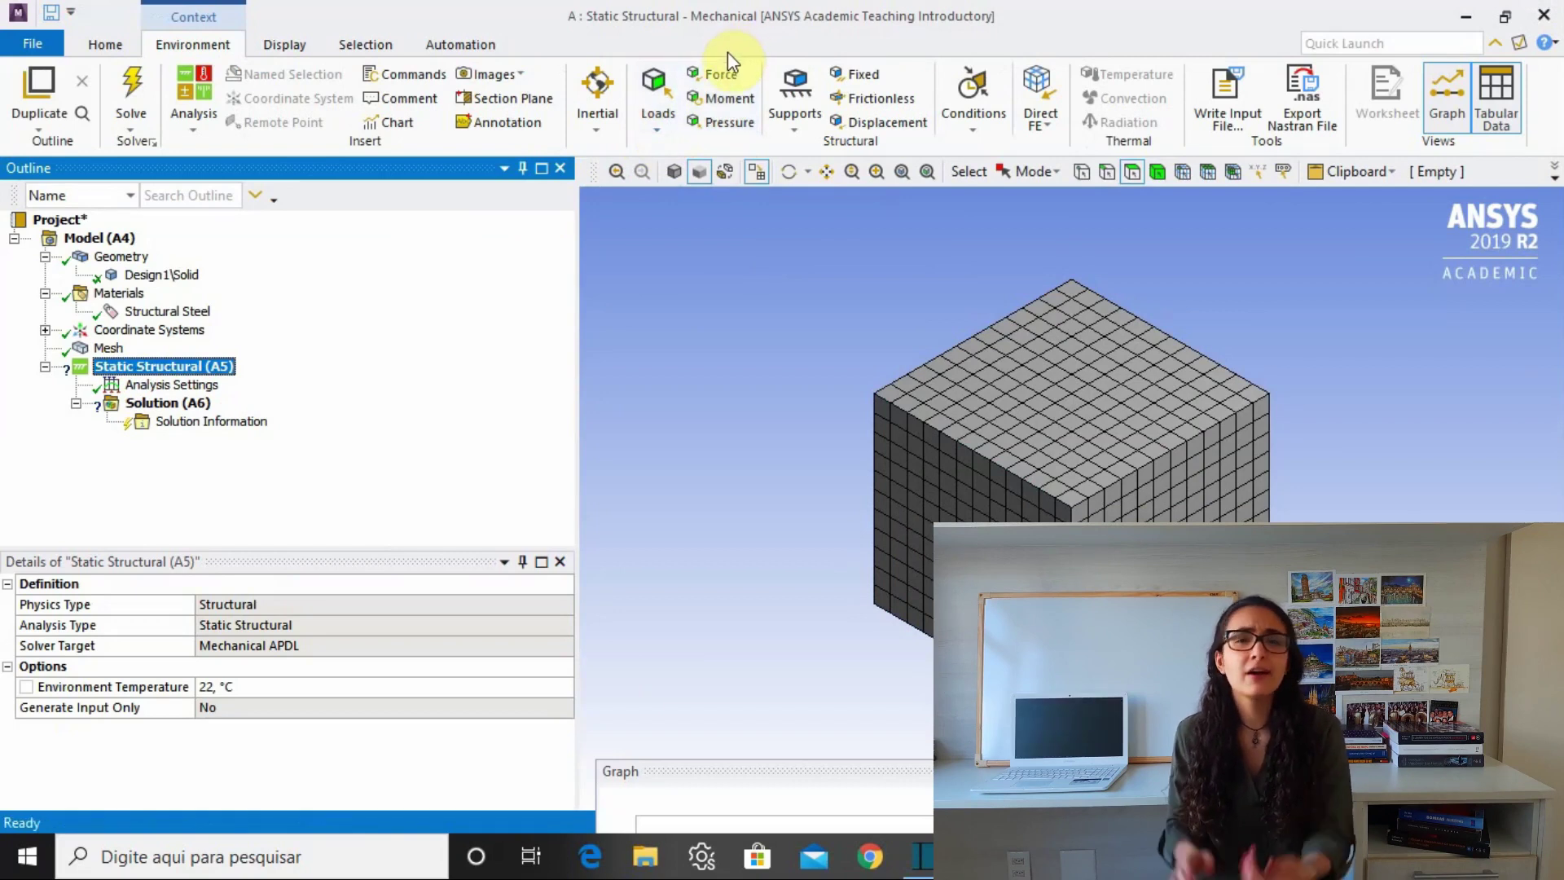
click(653, 128)
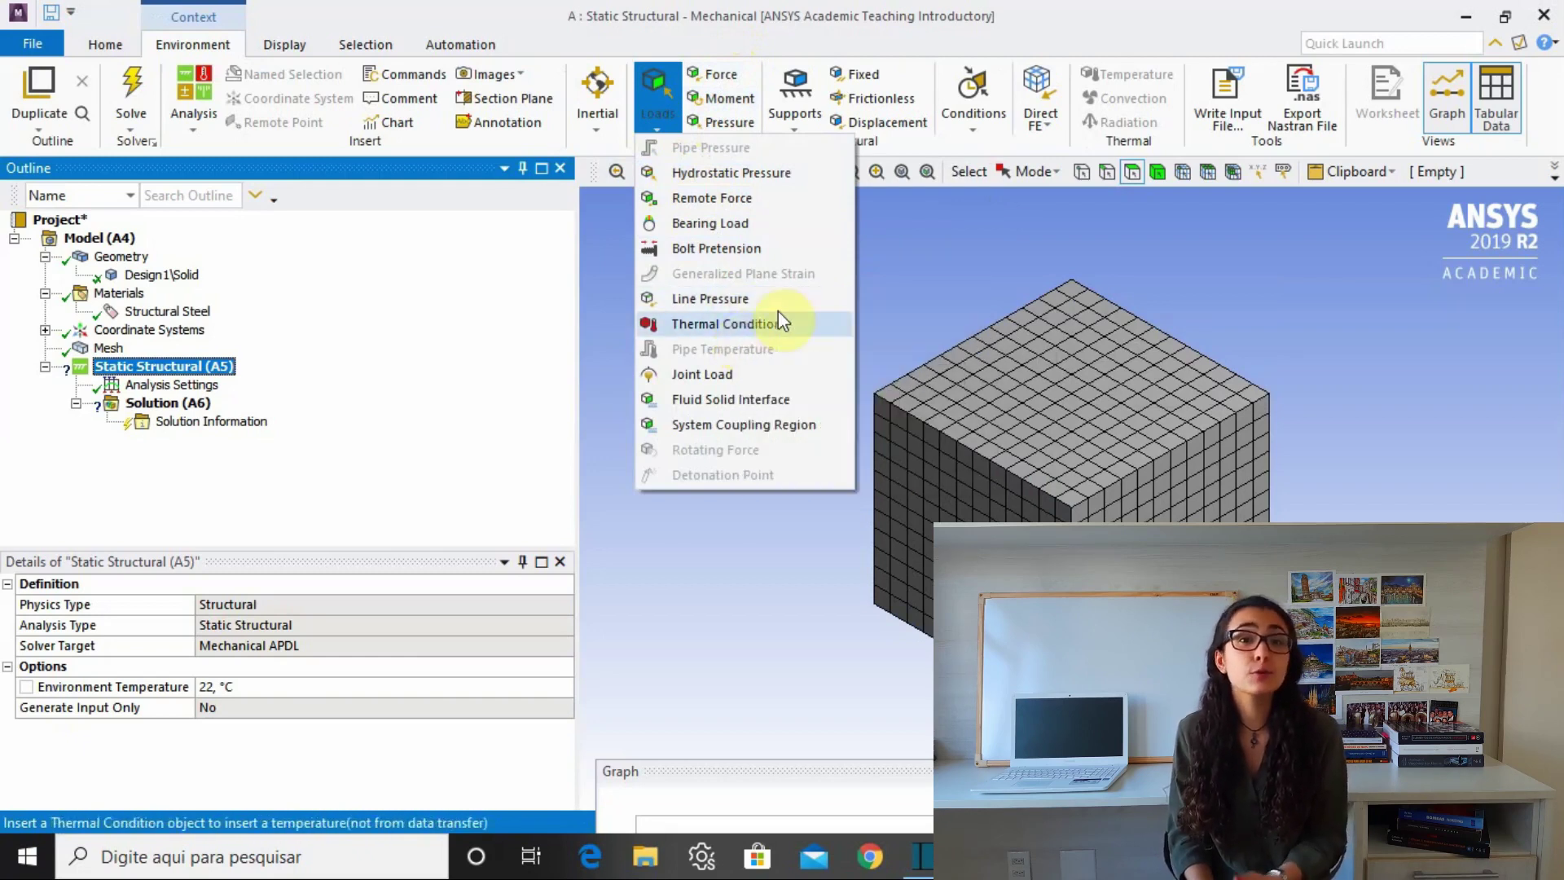
click(825, 31)
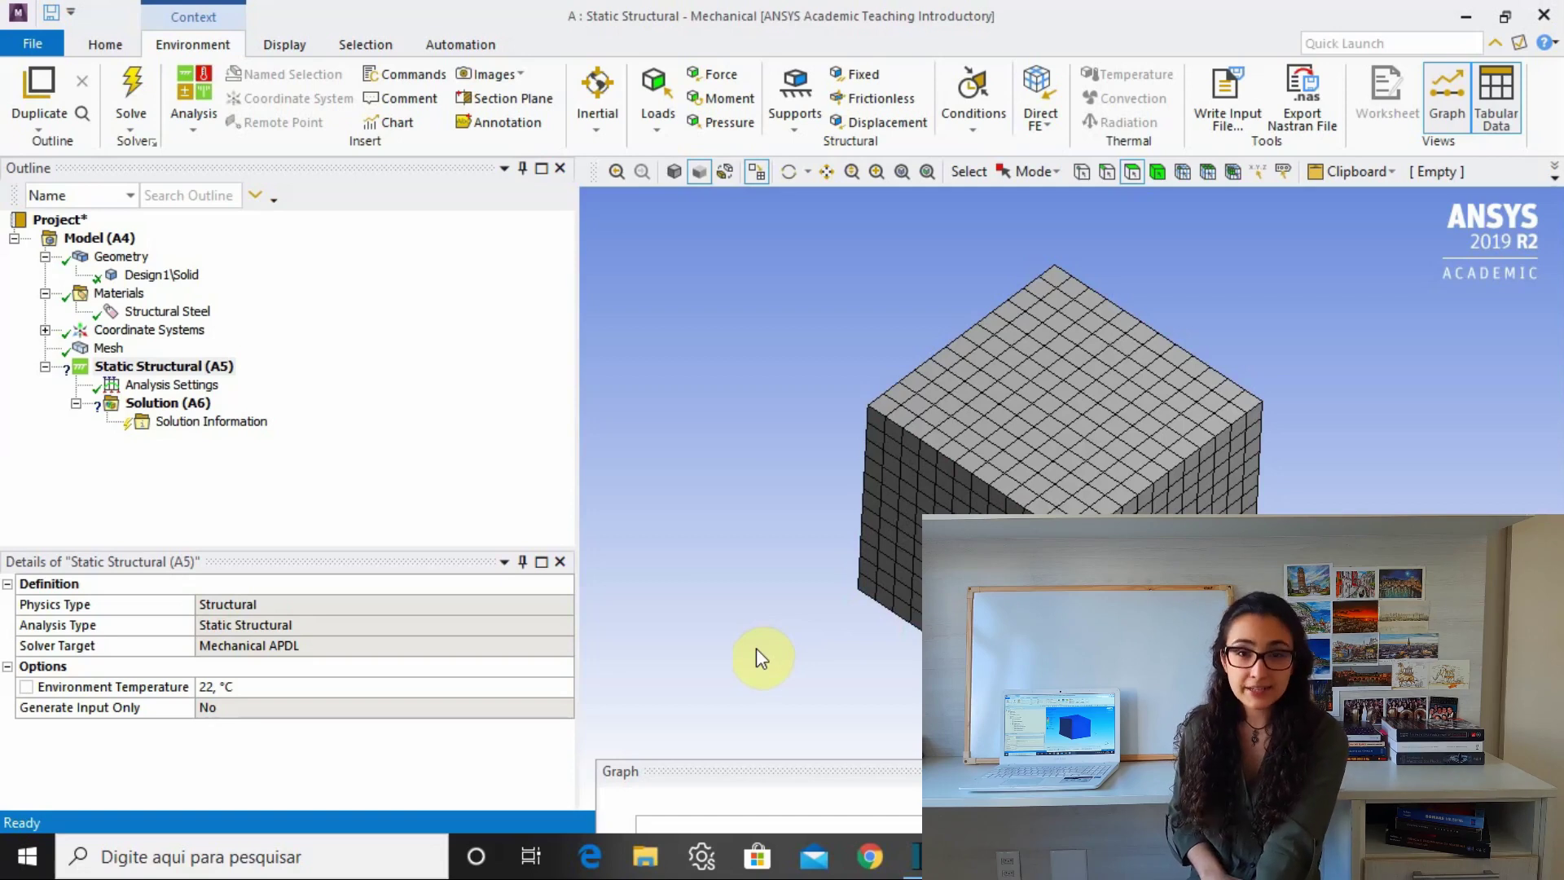
Step: Add a Force load on the cube's top face with a magnitude of 1000 N
click(714, 75)
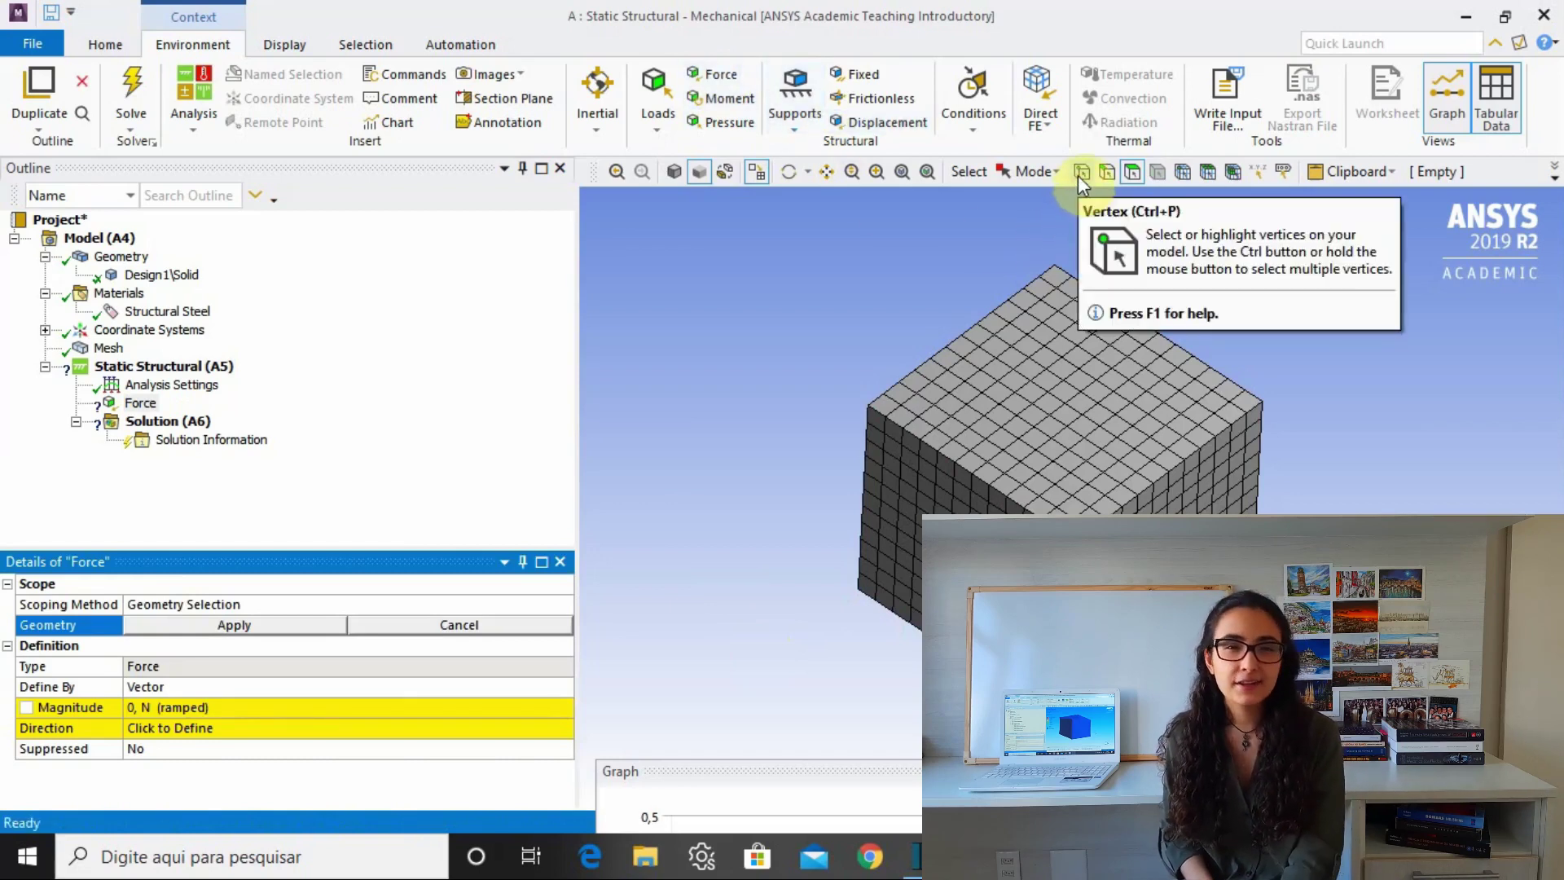
click(1131, 172)
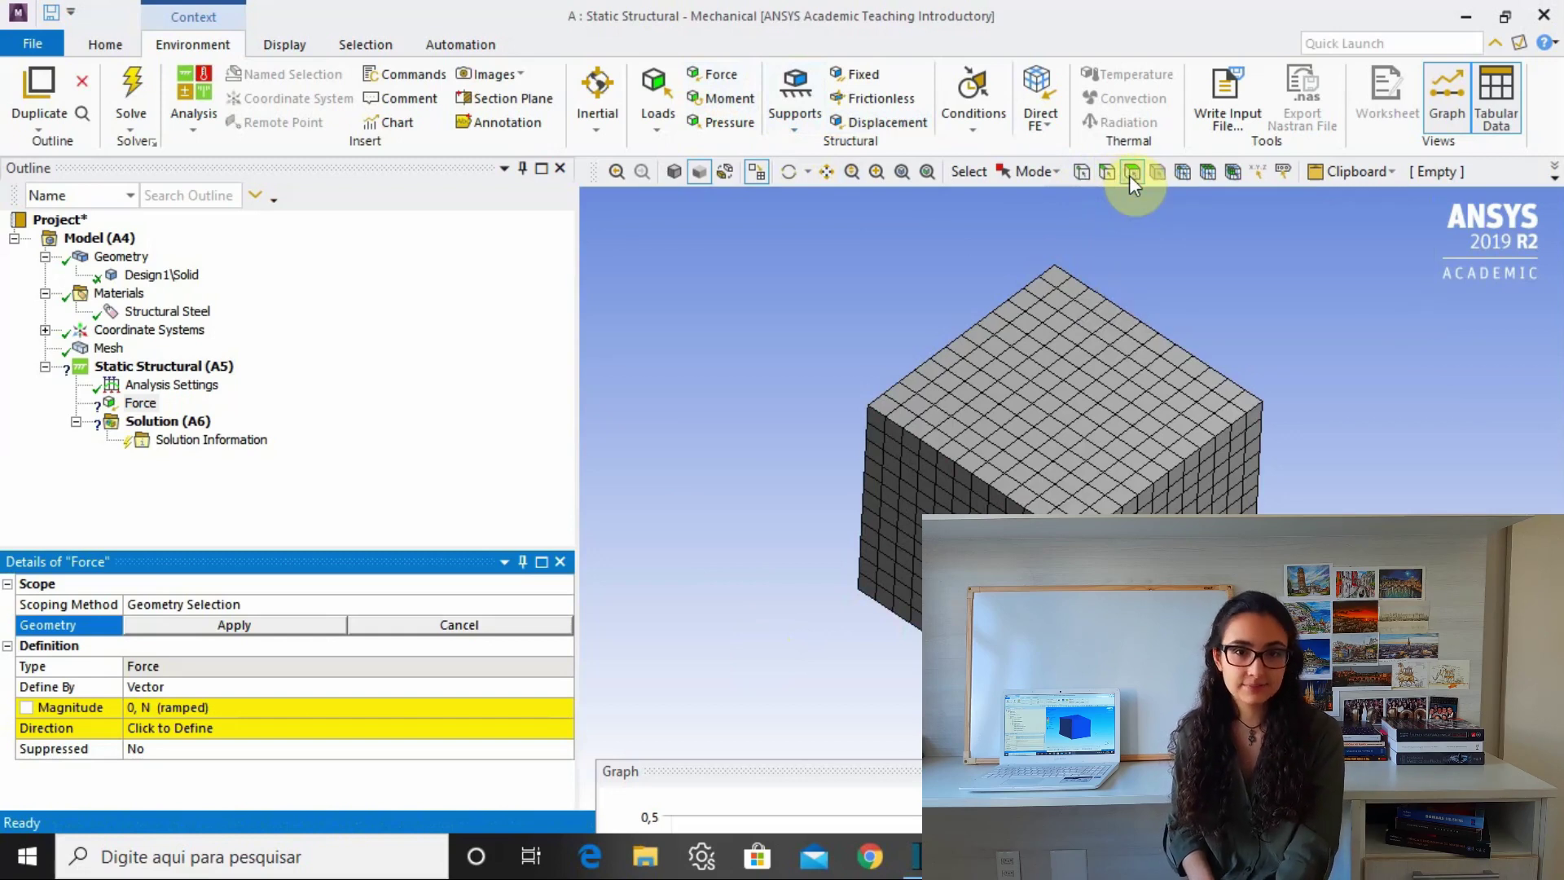
click(1029, 383)
click(236, 629)
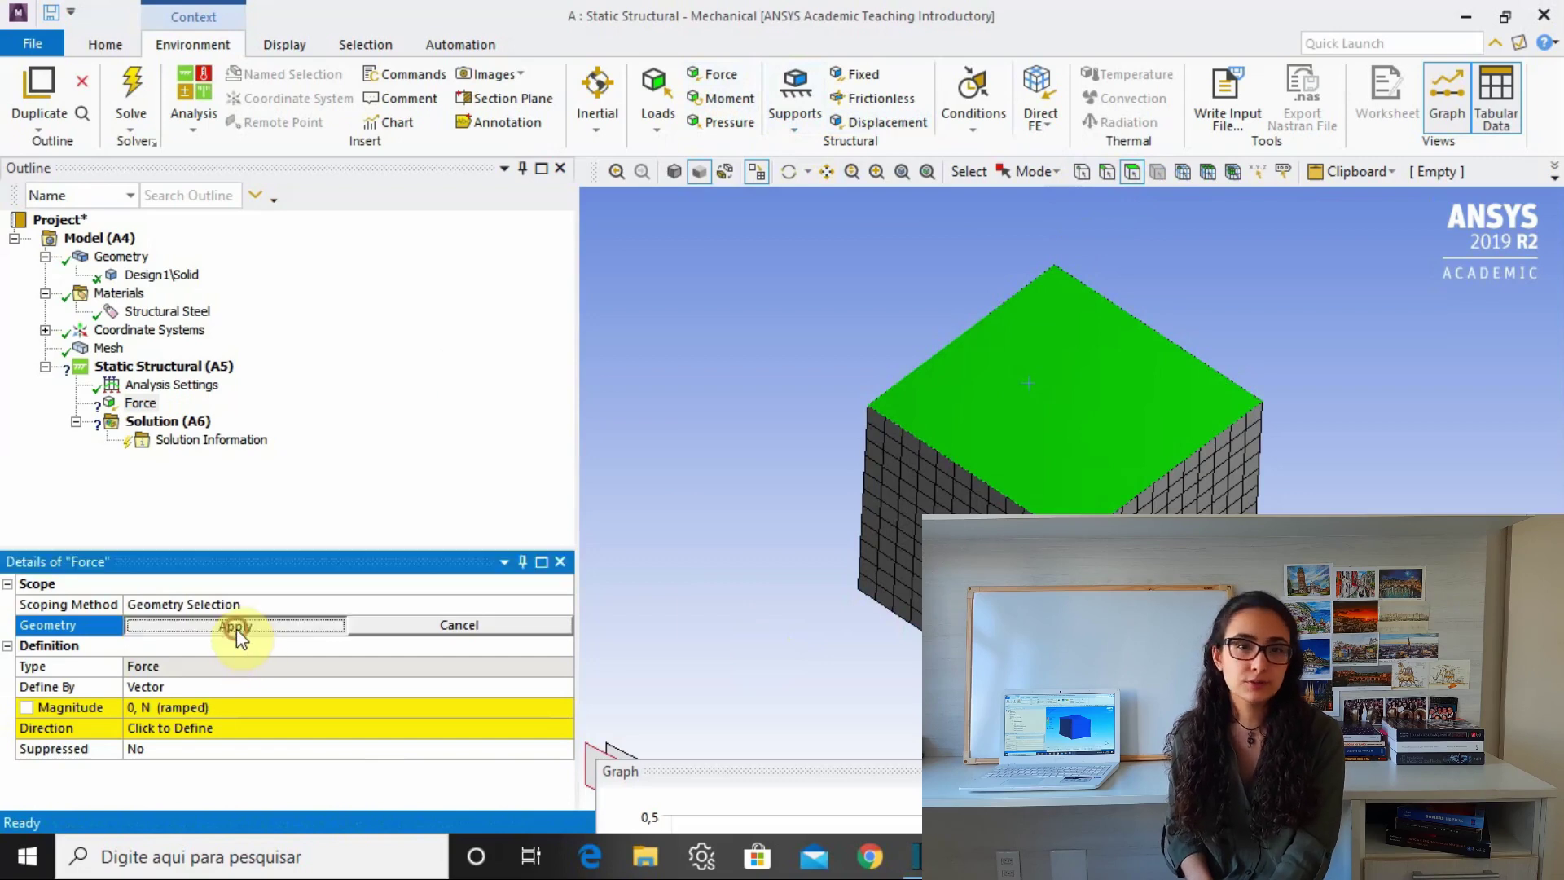
click(163, 707)
text(1000)
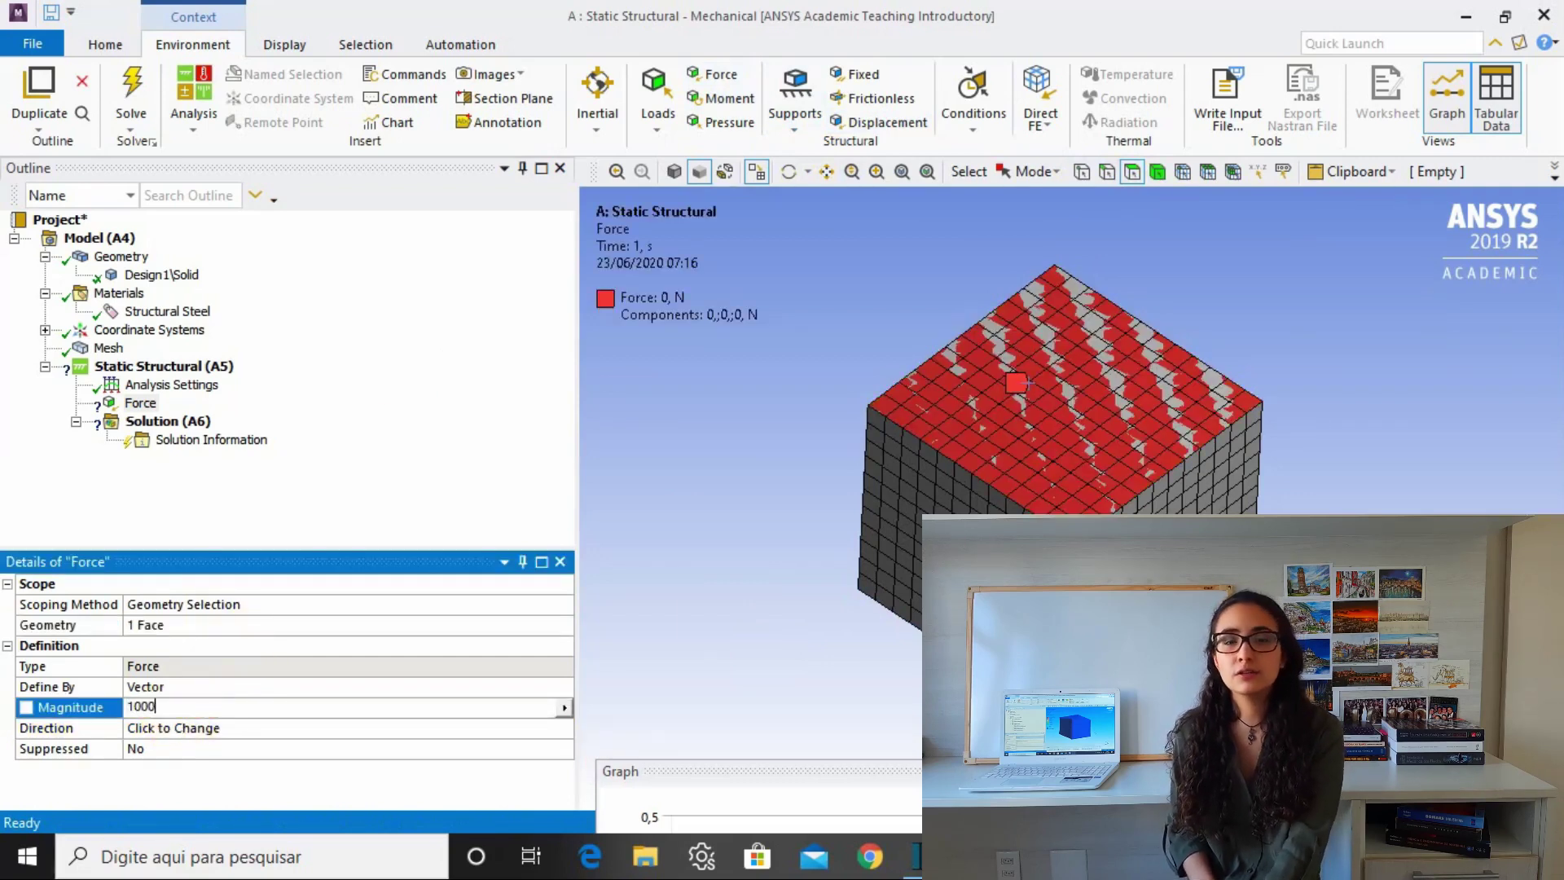
click(712, 577)
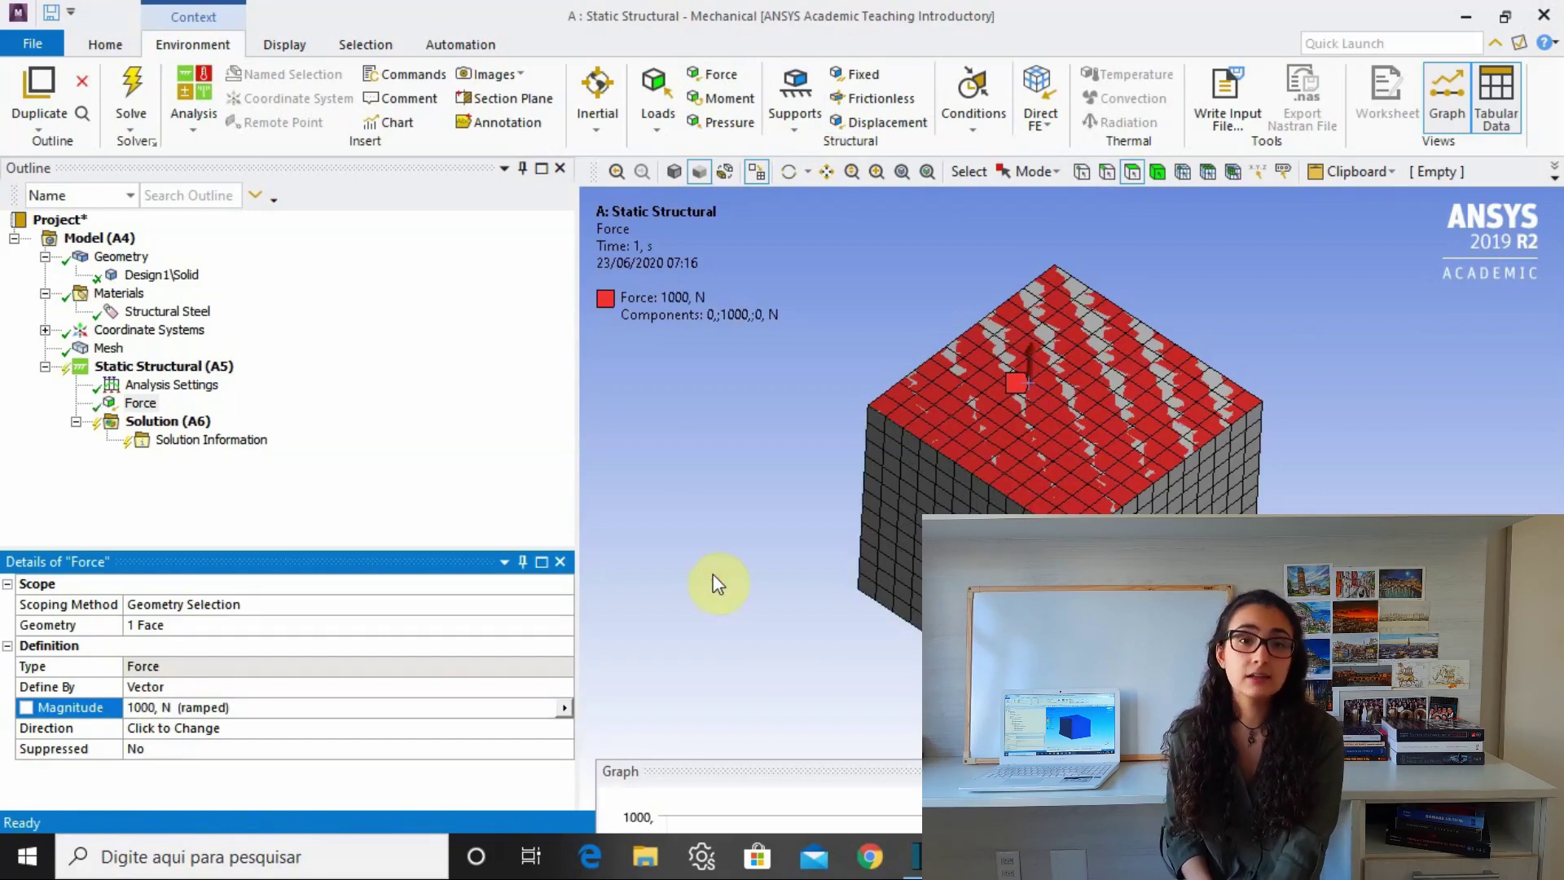
Step: Apply a Fixed Support to the cube's bottom face
middle_drag(804, 579, 789, 402)
click(981, 495)
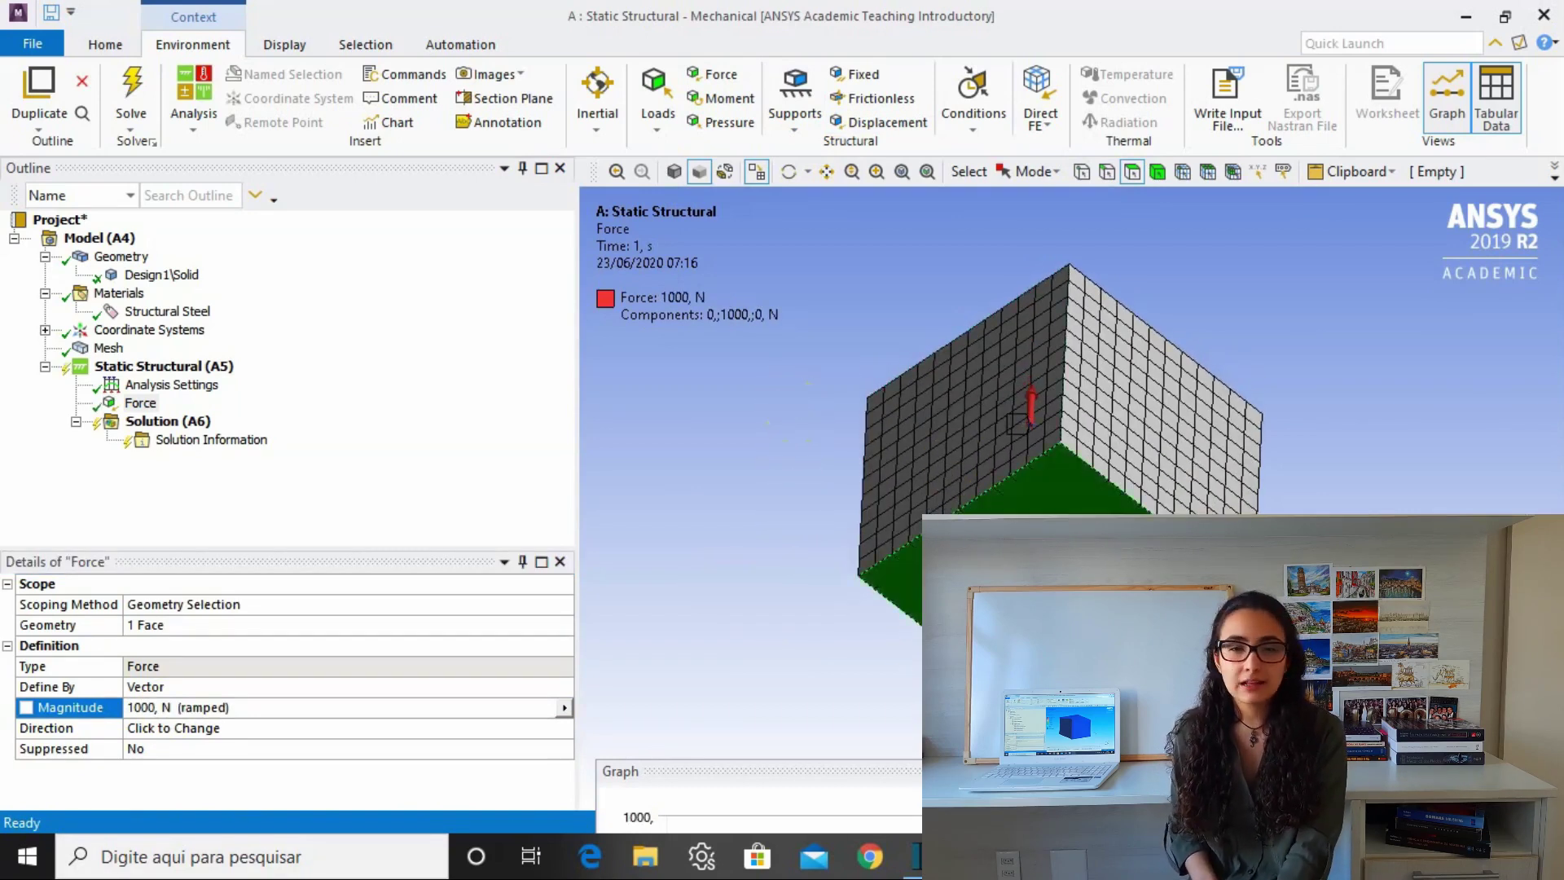
click(863, 76)
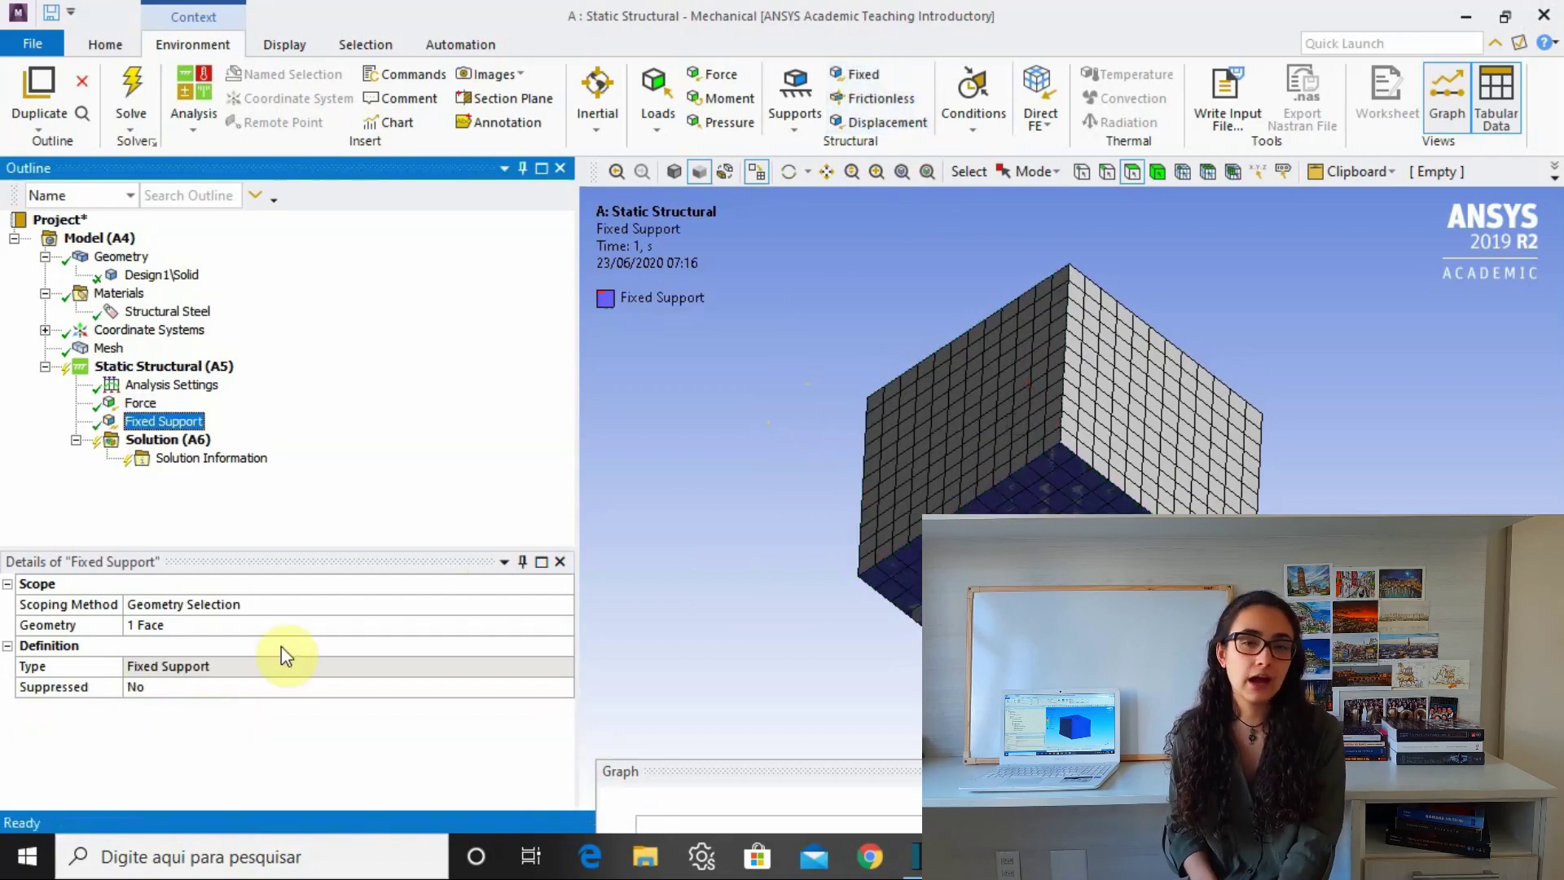
middle_drag(859, 353, 803, 374)
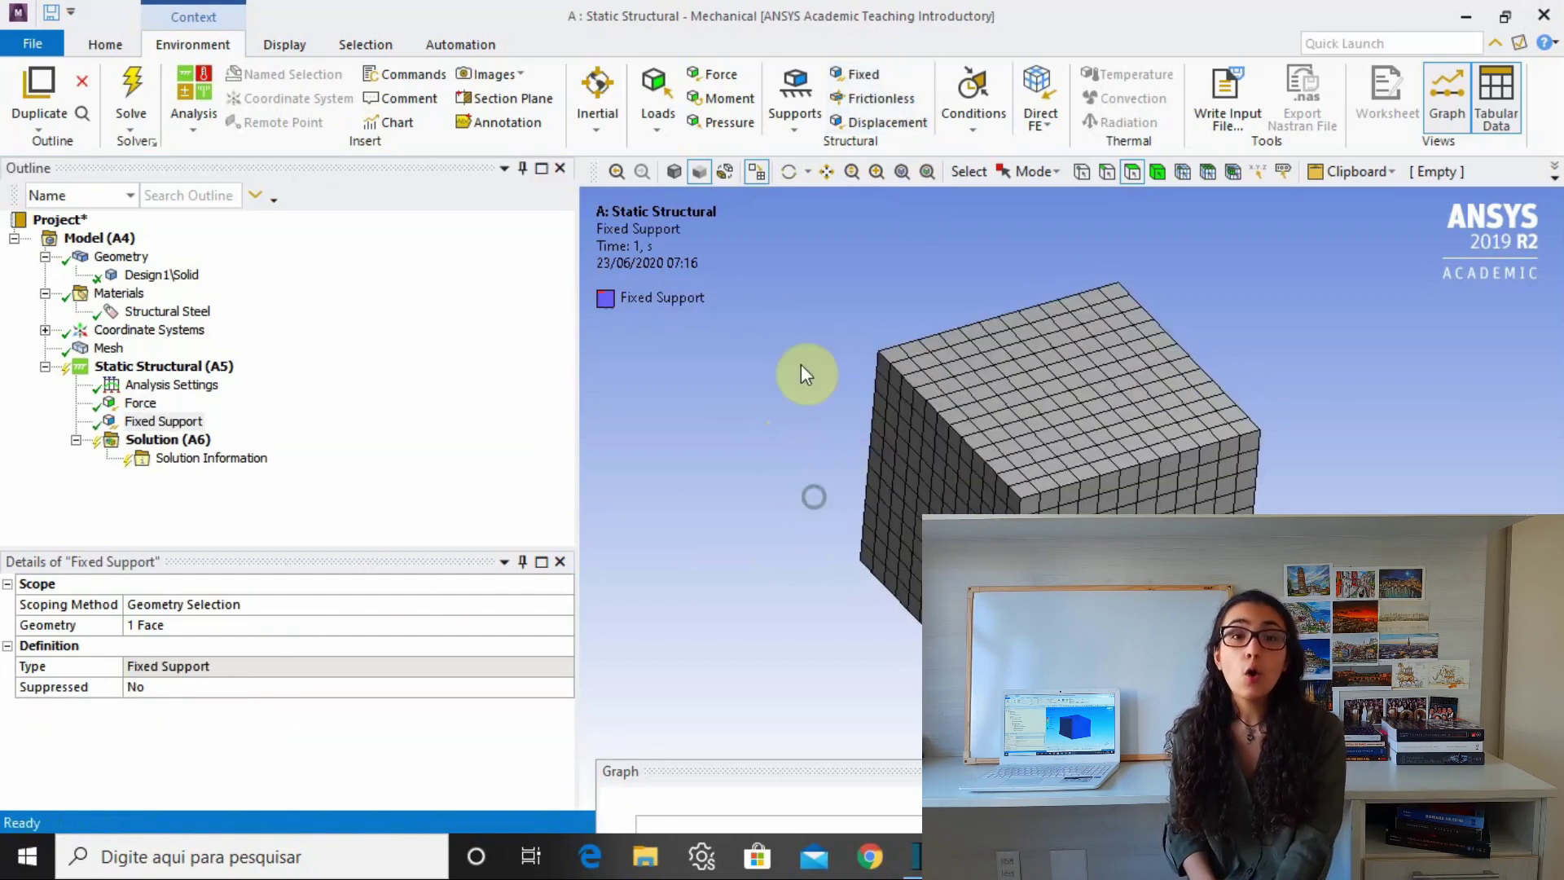
click(828, 173)
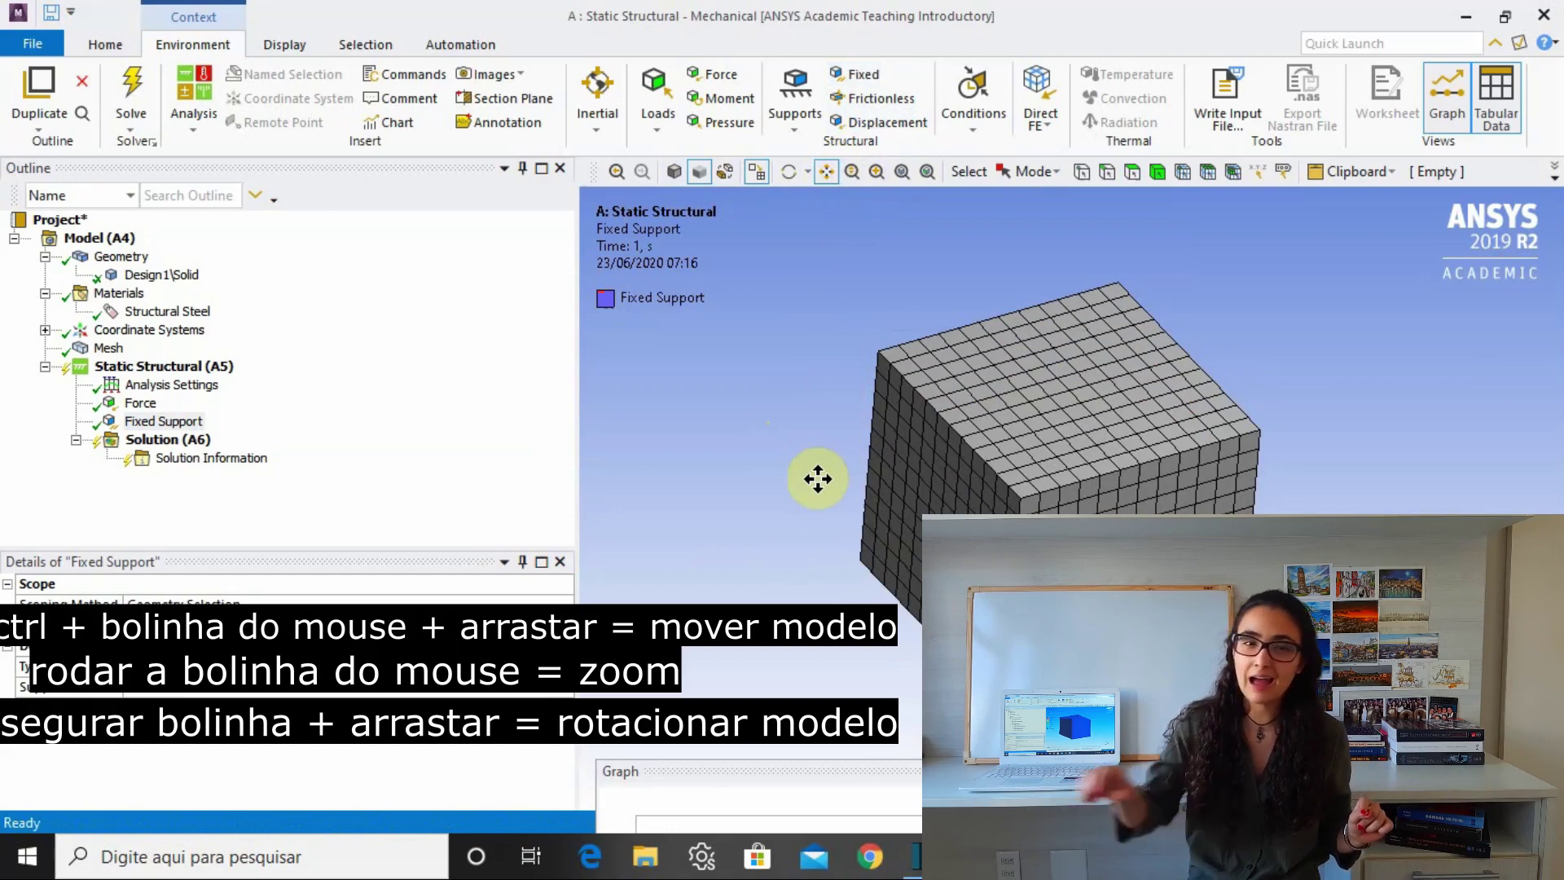
mouse_move(814, 447)
mouse_down()
mouse_move(869, 325)
mouse_move(753, 564)
mouse_move(859, 369)
mouse_move(814, 448)
mouse_move(823, 428)
mouse_up()
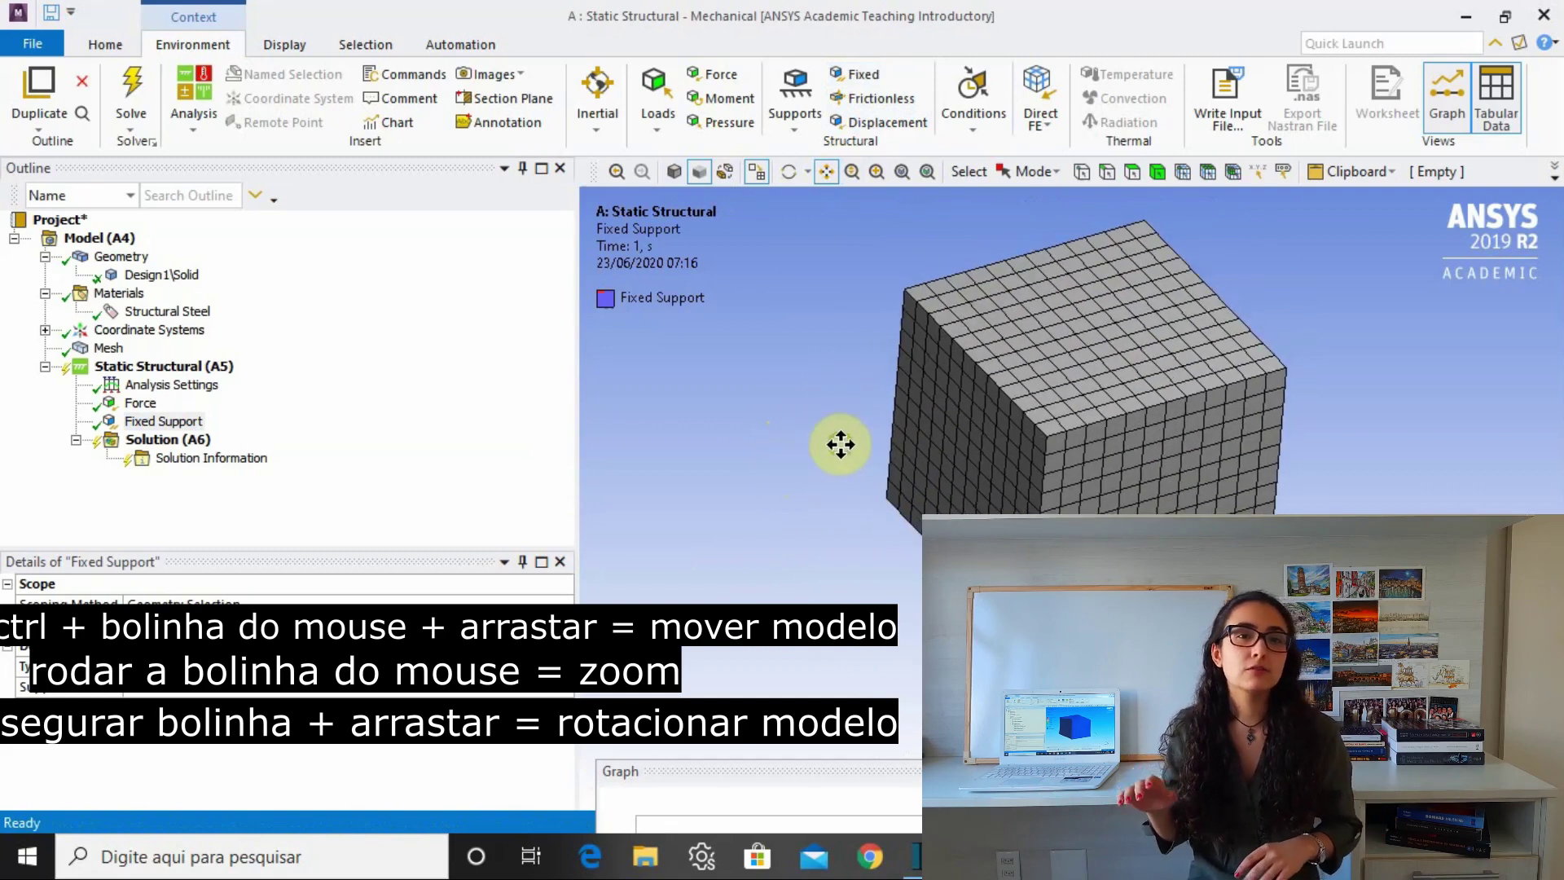
scroll(798, 463, up, 3)
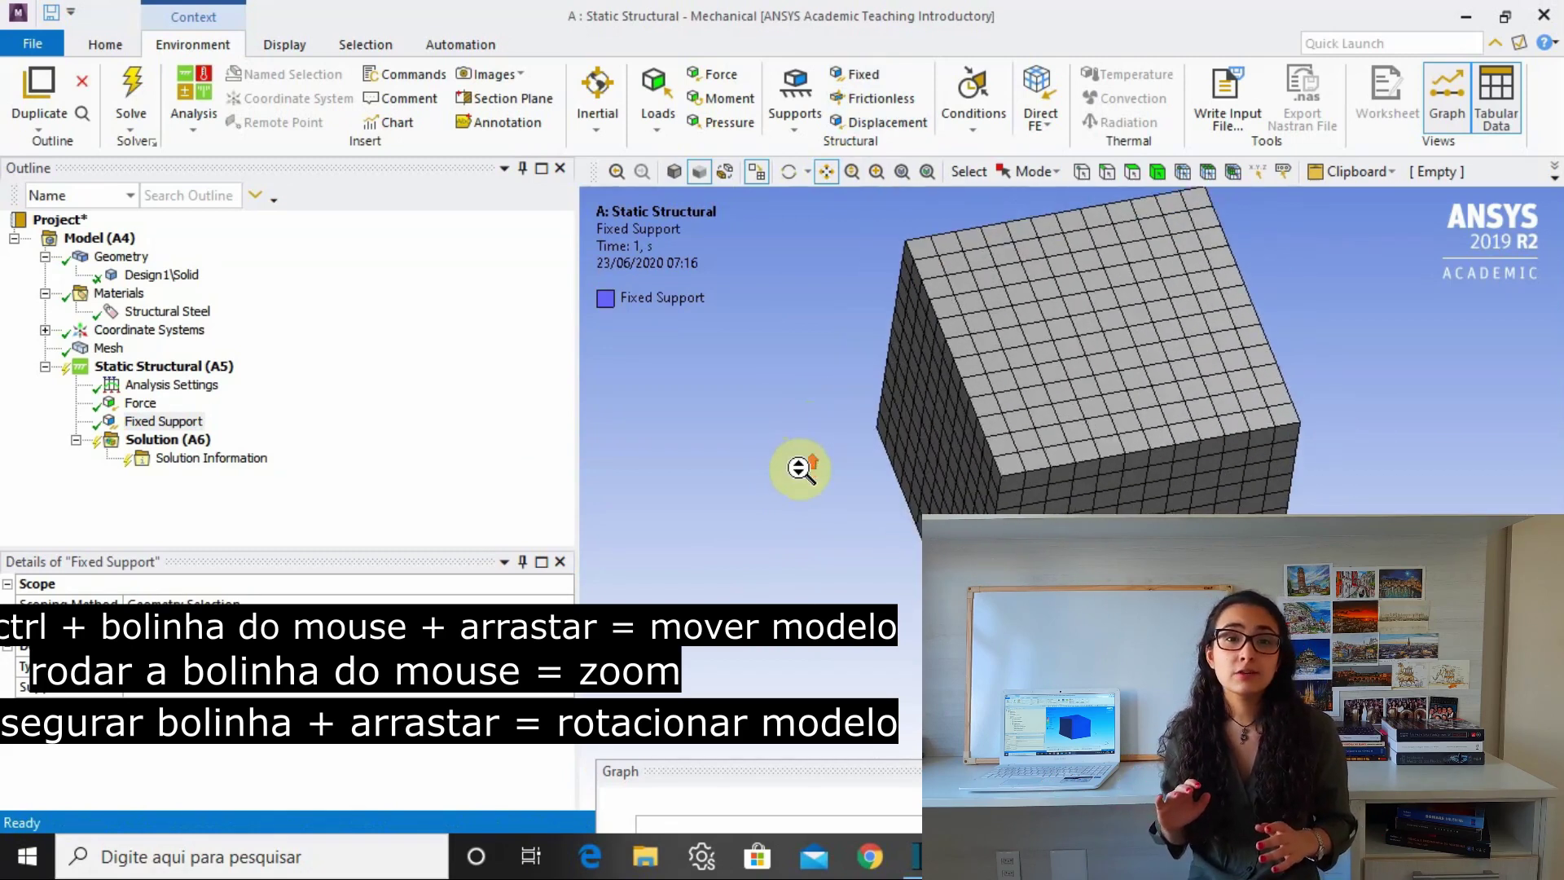
Step: Solve the static structural analysis of the meshed cube with the force and fixed support applied
scroll(801, 470, down, 1)
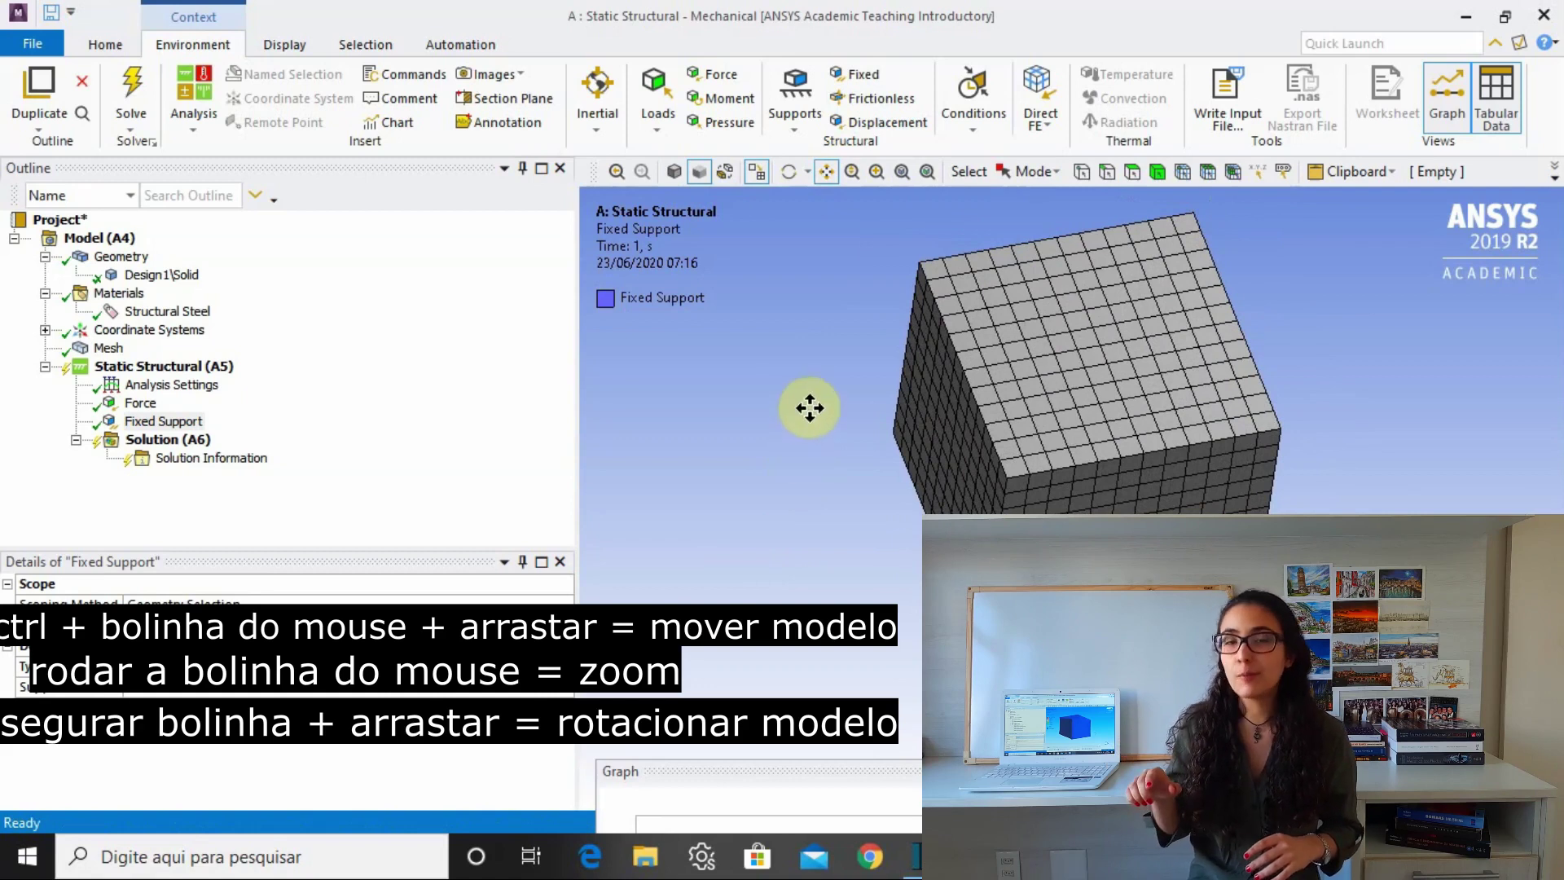
middle_drag(802, 441, 800, 611)
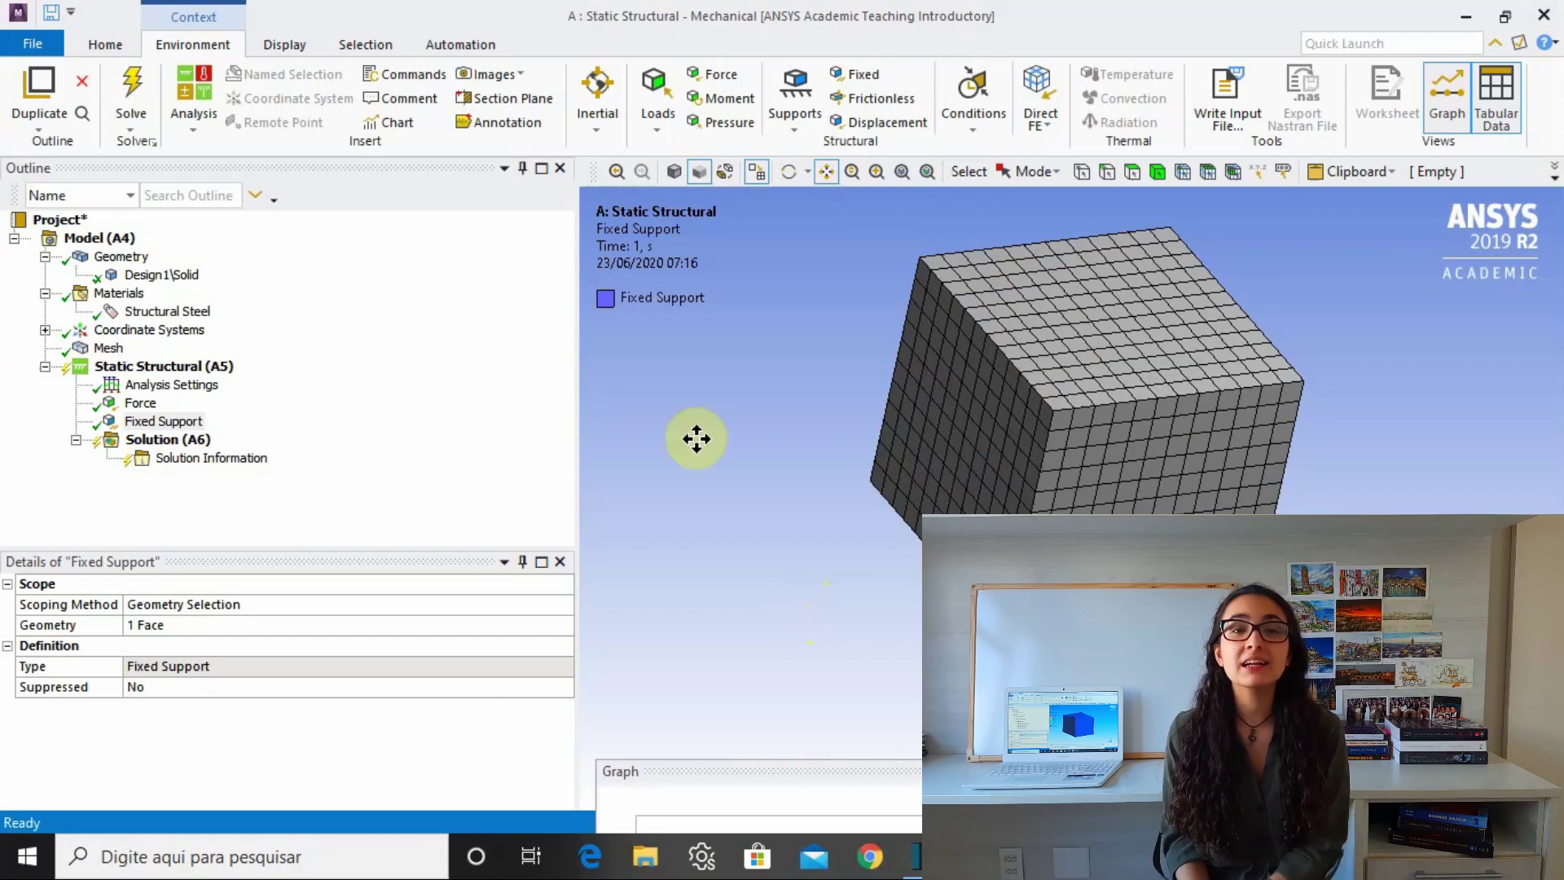
click(137, 95)
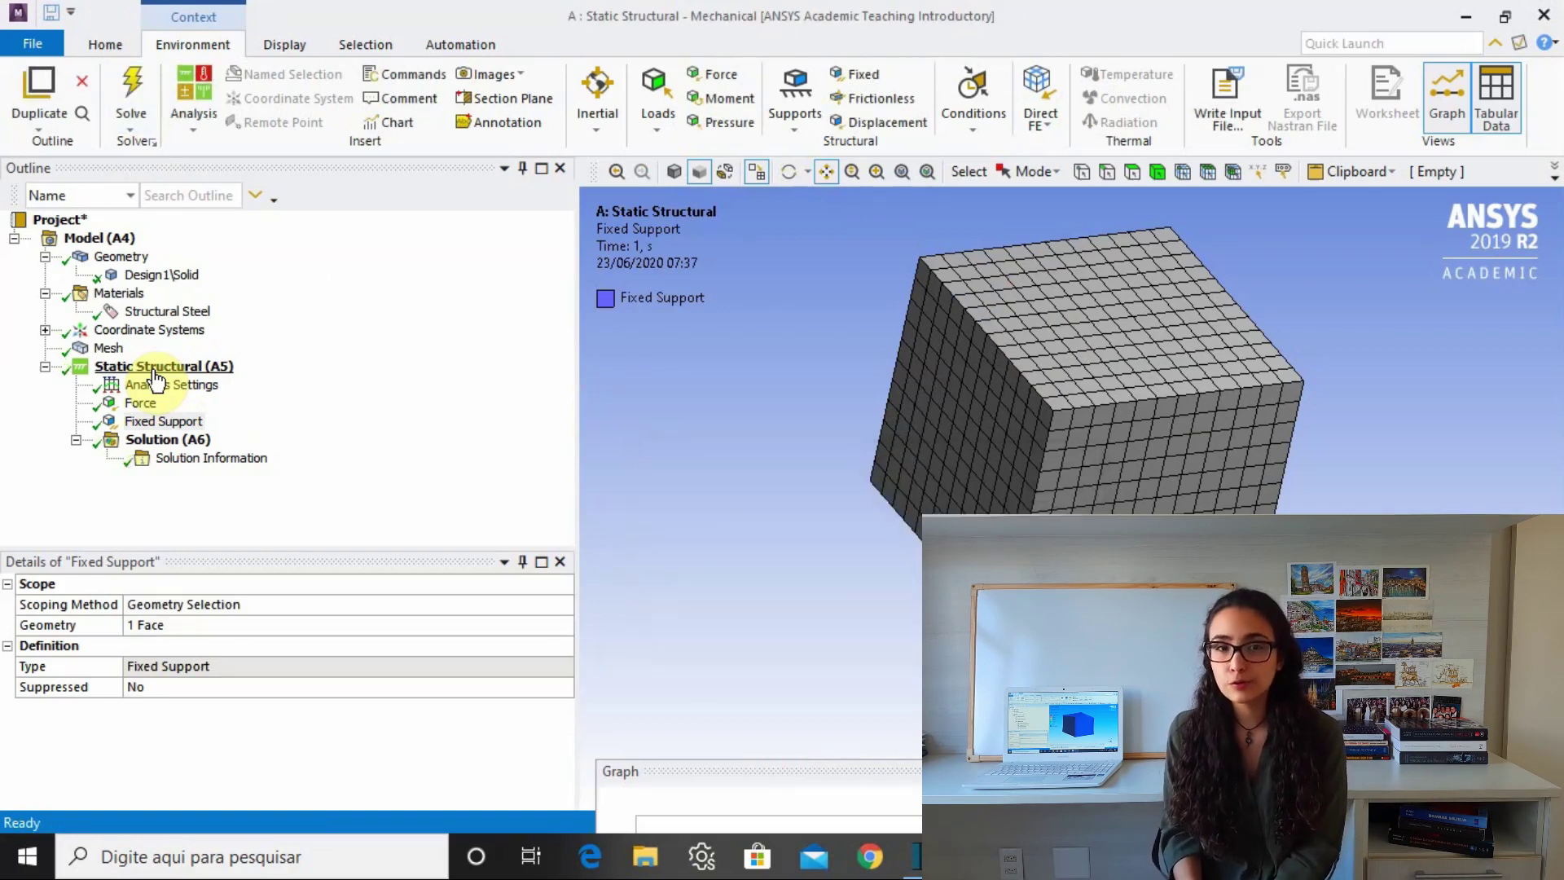
Step: Add a Total Deformation result for all bodies to the Solution and evaluate it
click(168, 444)
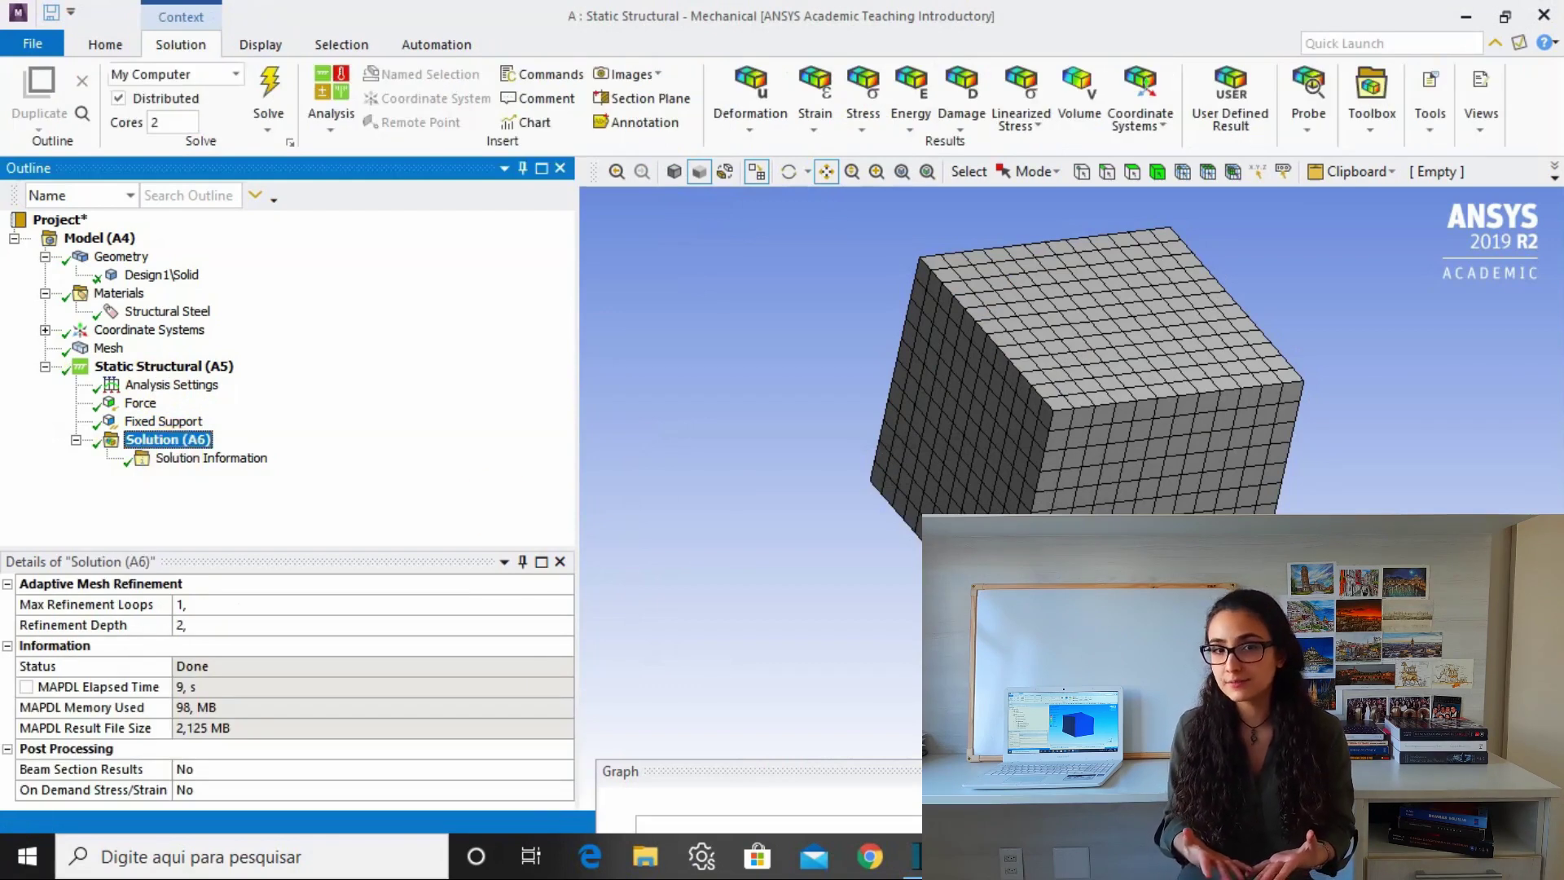
click(778, 528)
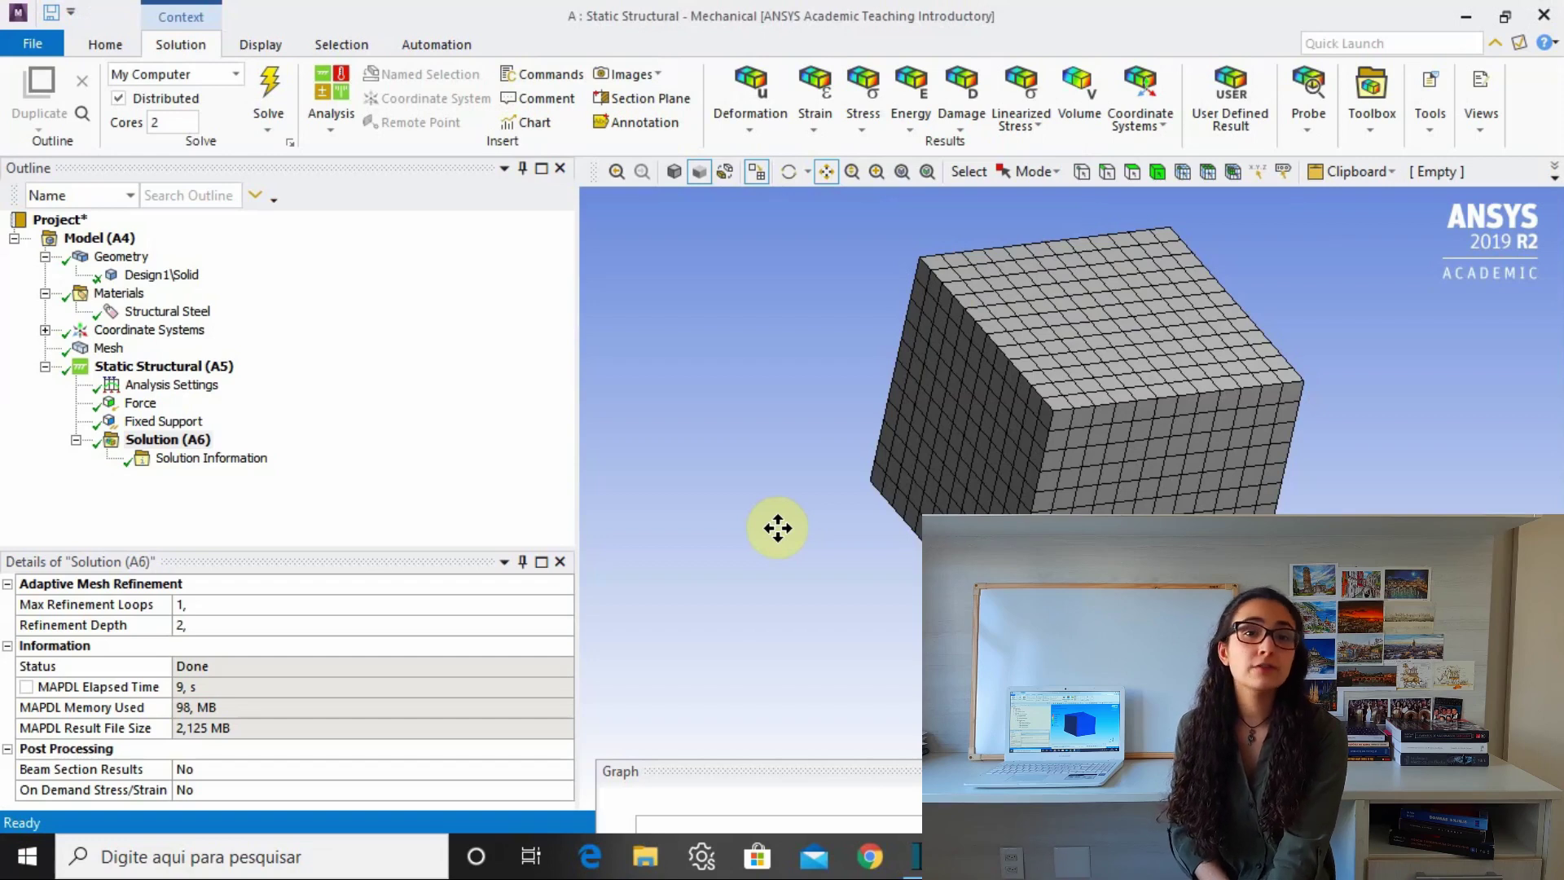
click(741, 127)
click(740, 145)
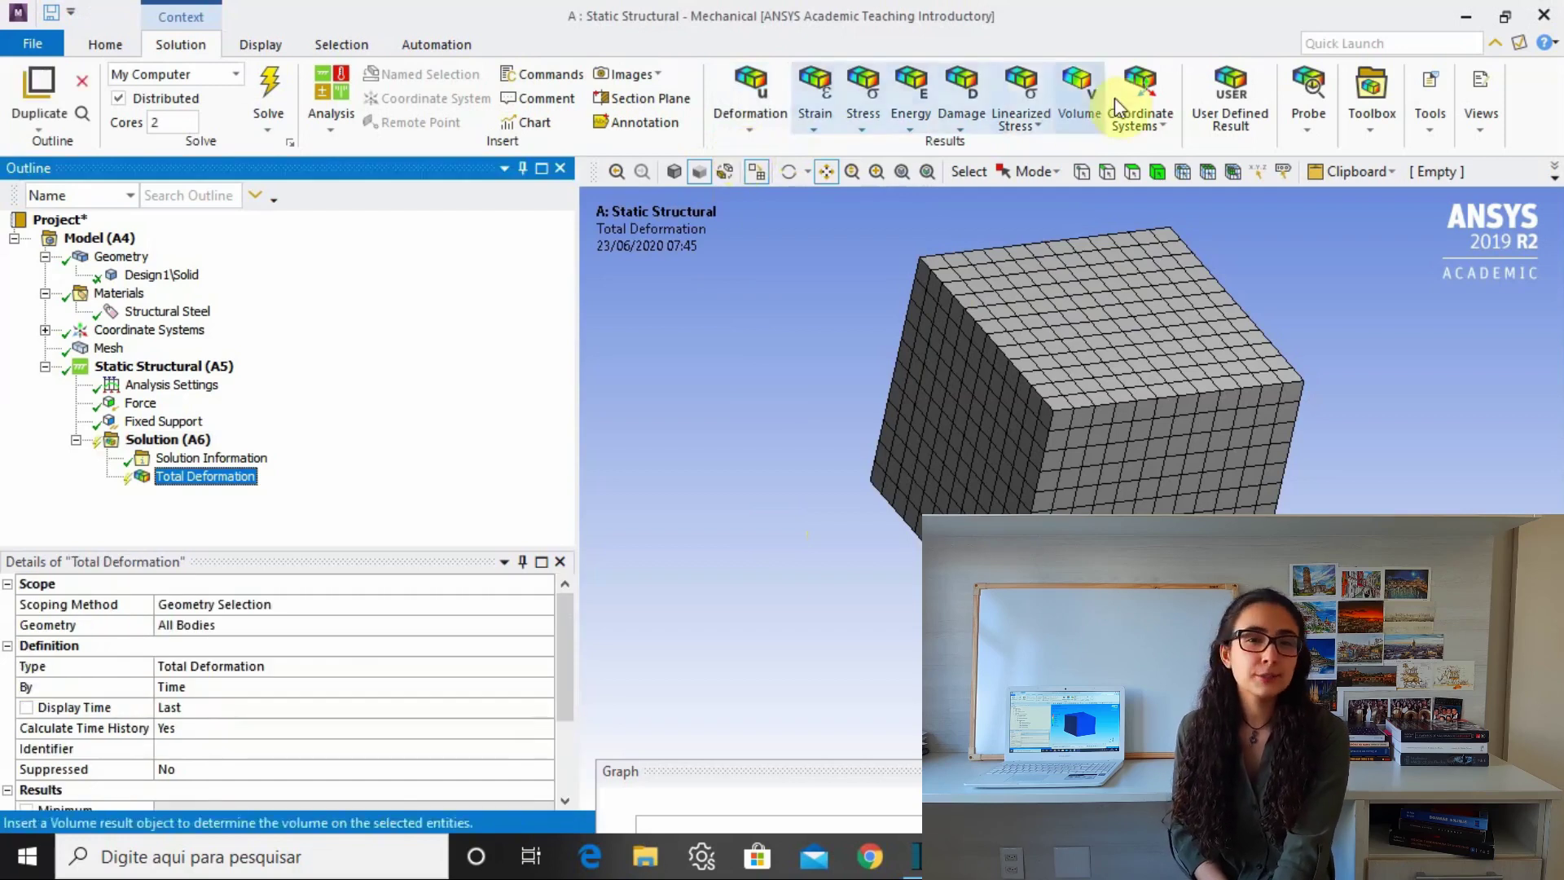
click(1309, 121)
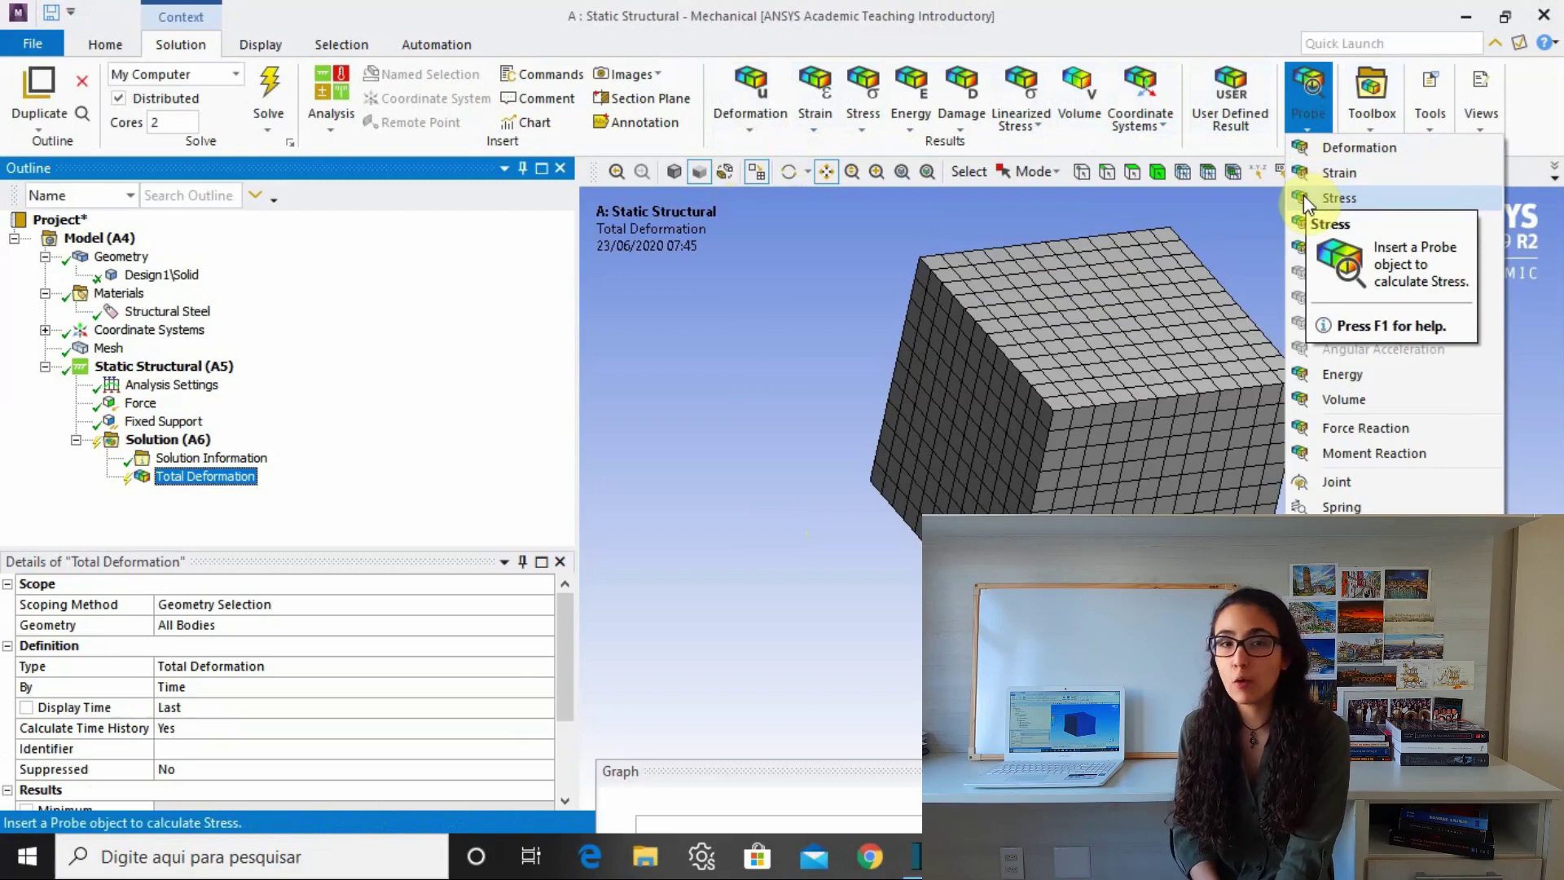
click(1254, 208)
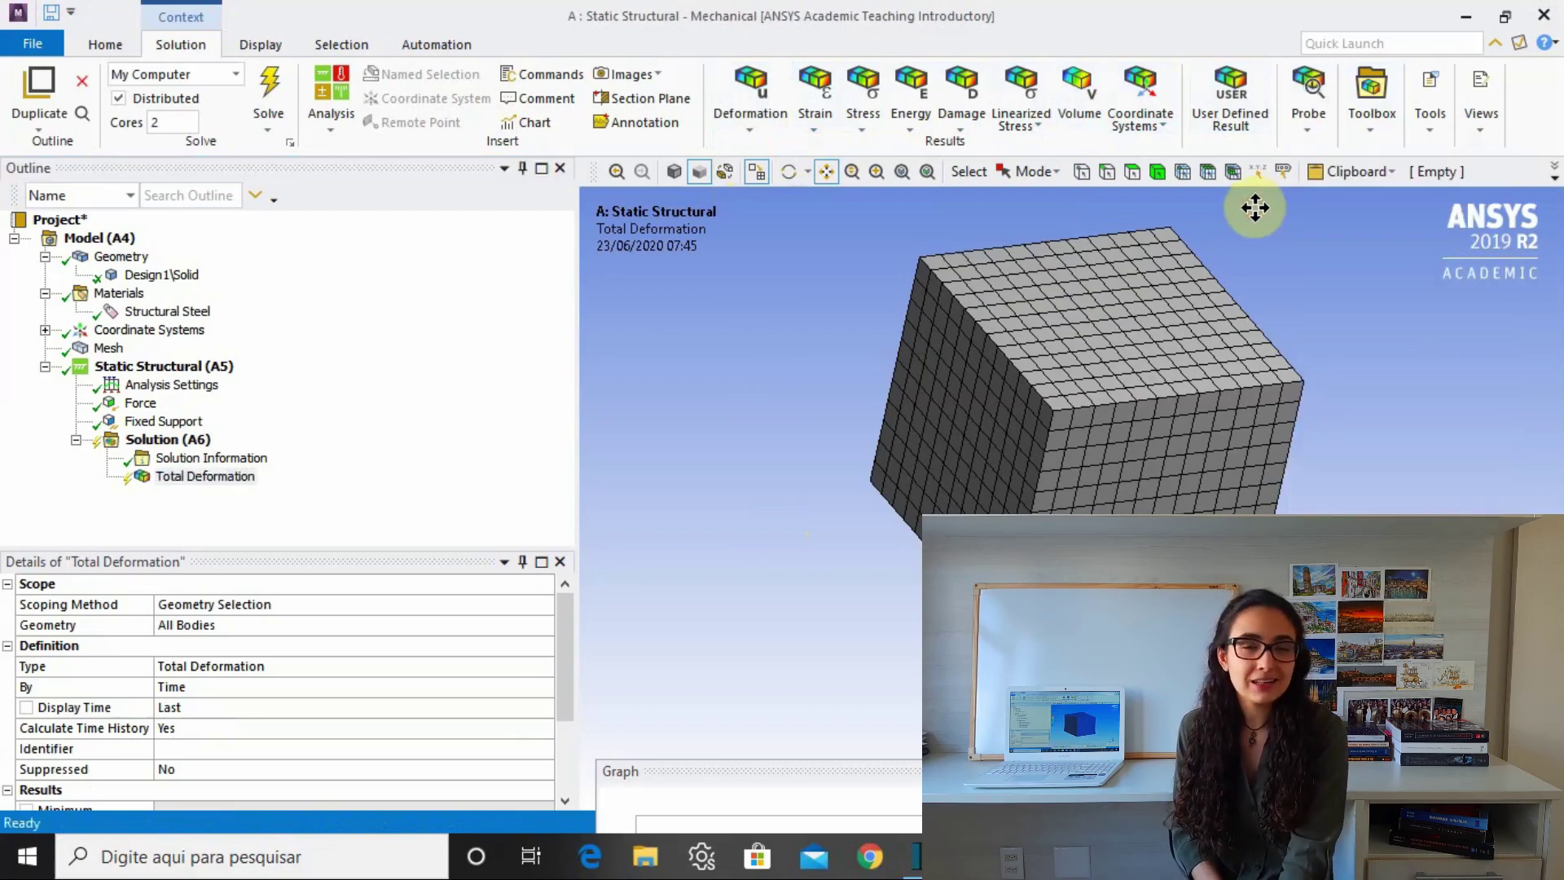
click(173, 441)
right_click(173, 442)
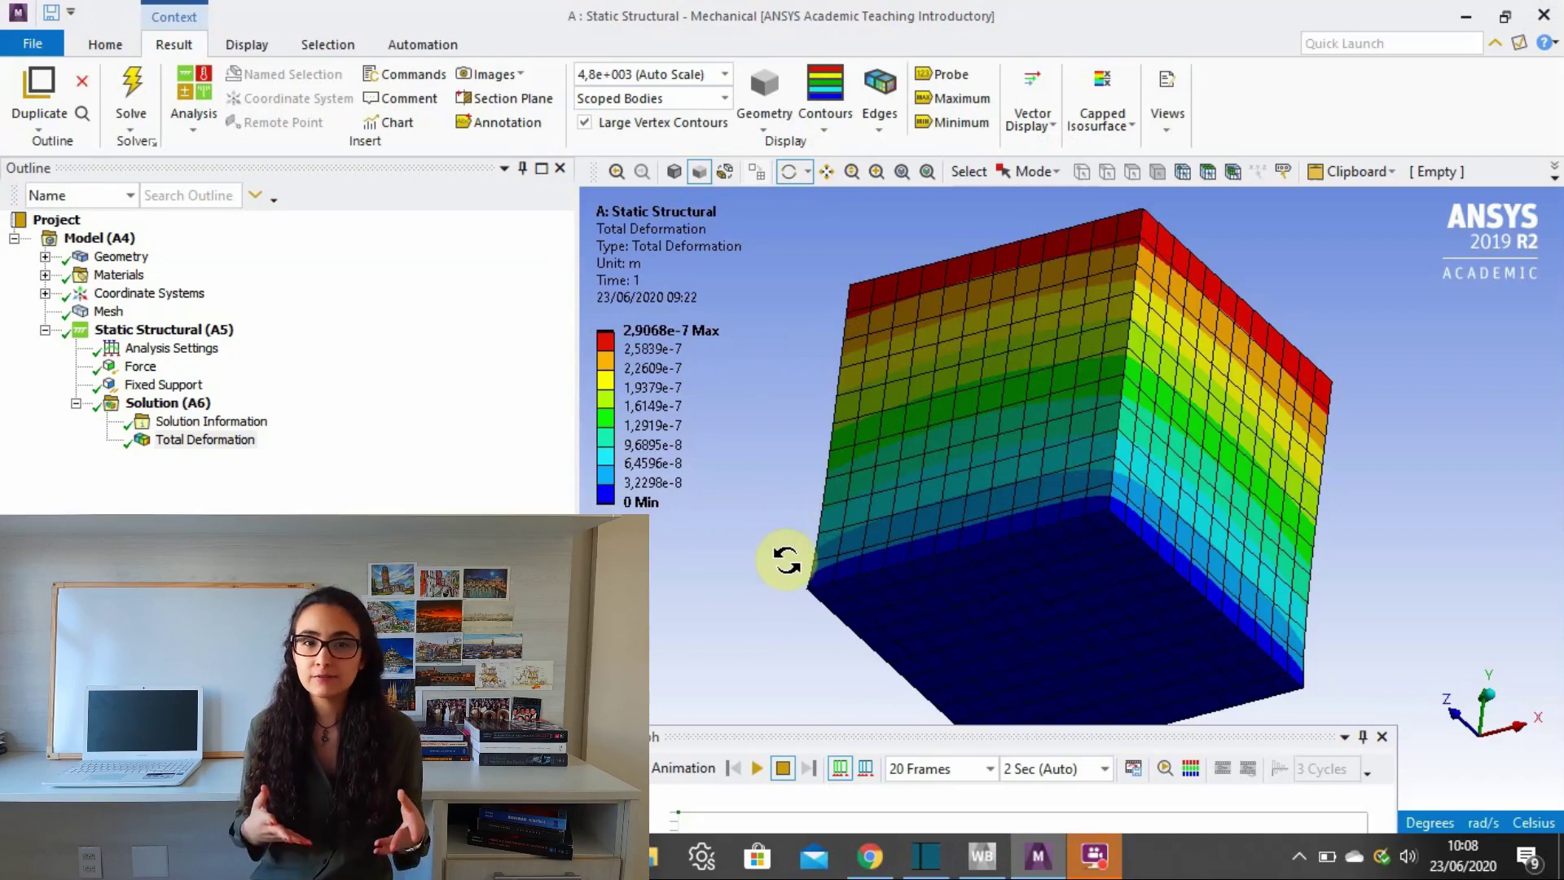
Step: Reduce the Total Deformation legend to seven colour bands
drag(789, 479, 764, 507)
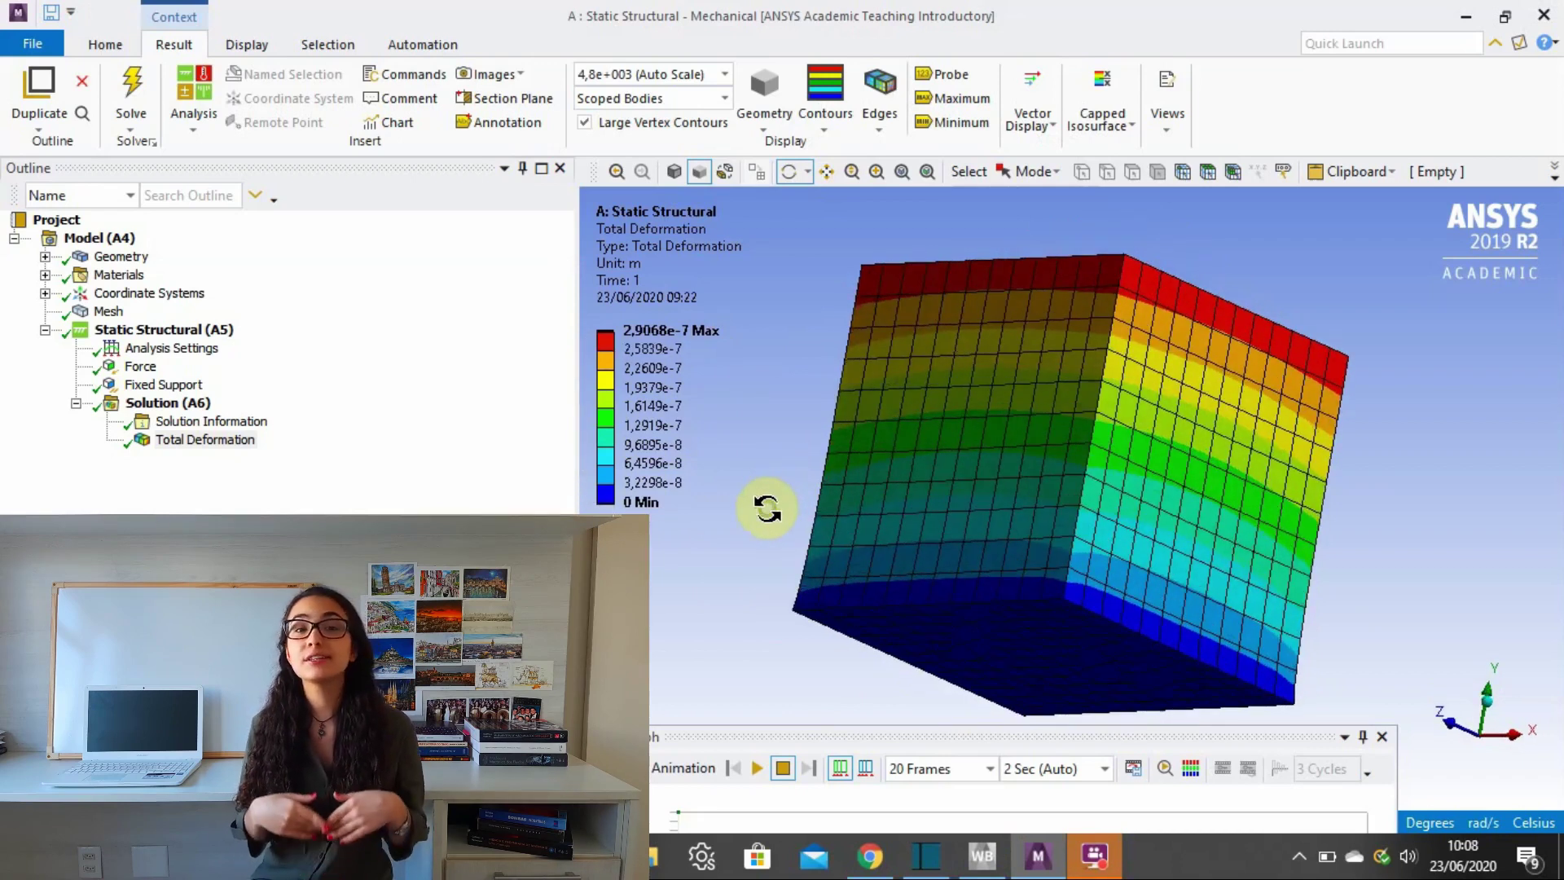
click(606, 339)
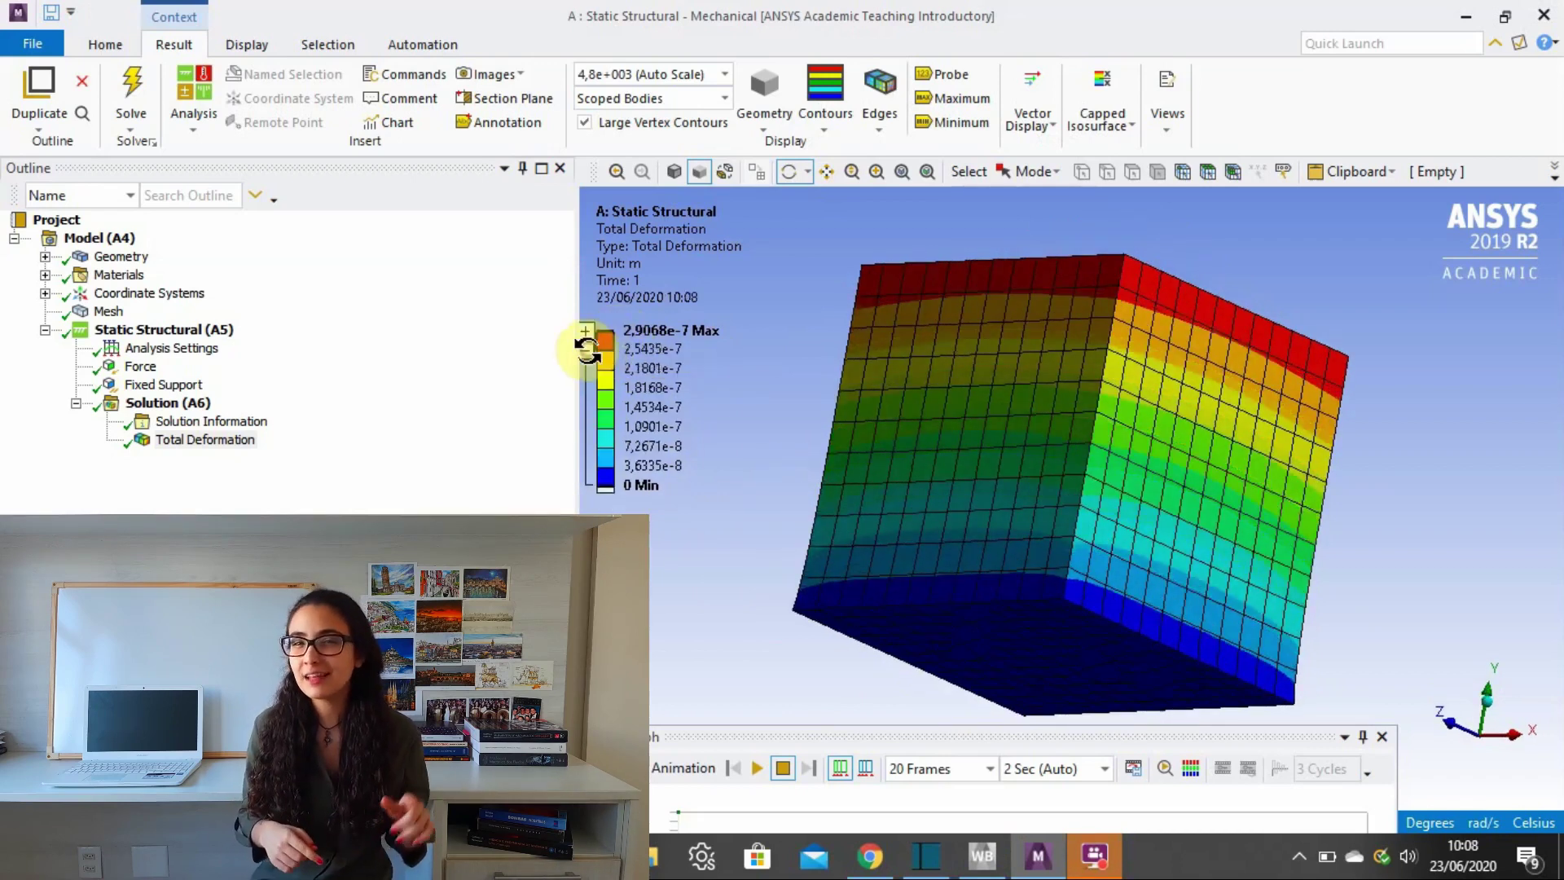
click(586, 352)
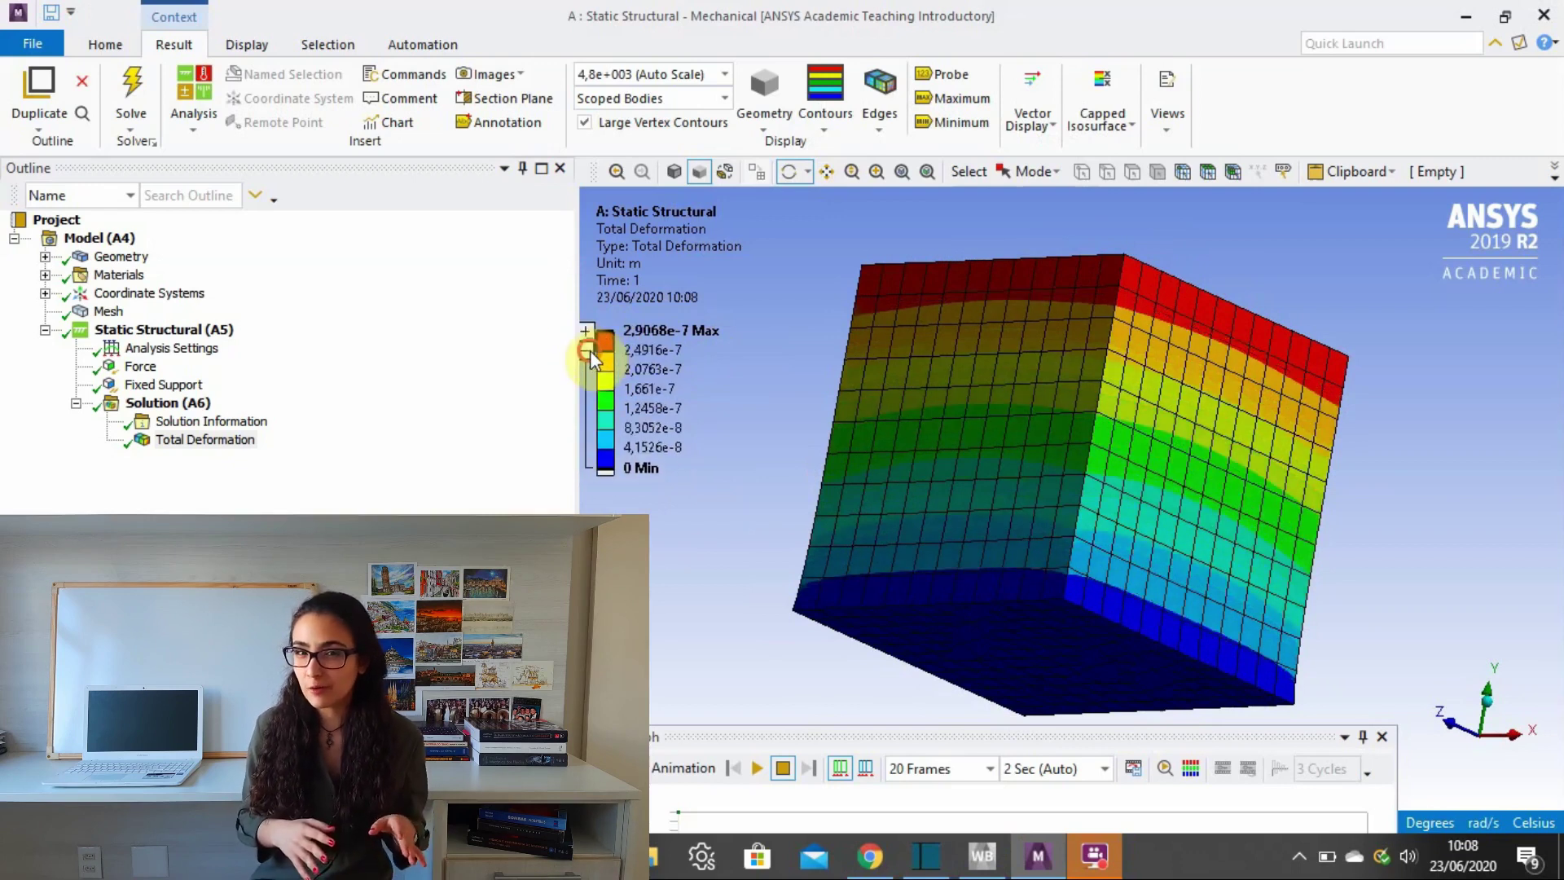
Step: Compare the deformation plot as Isolines and Smooth Contours, and return it to Contour Bands
click(833, 109)
click(850, 195)
click(828, 114)
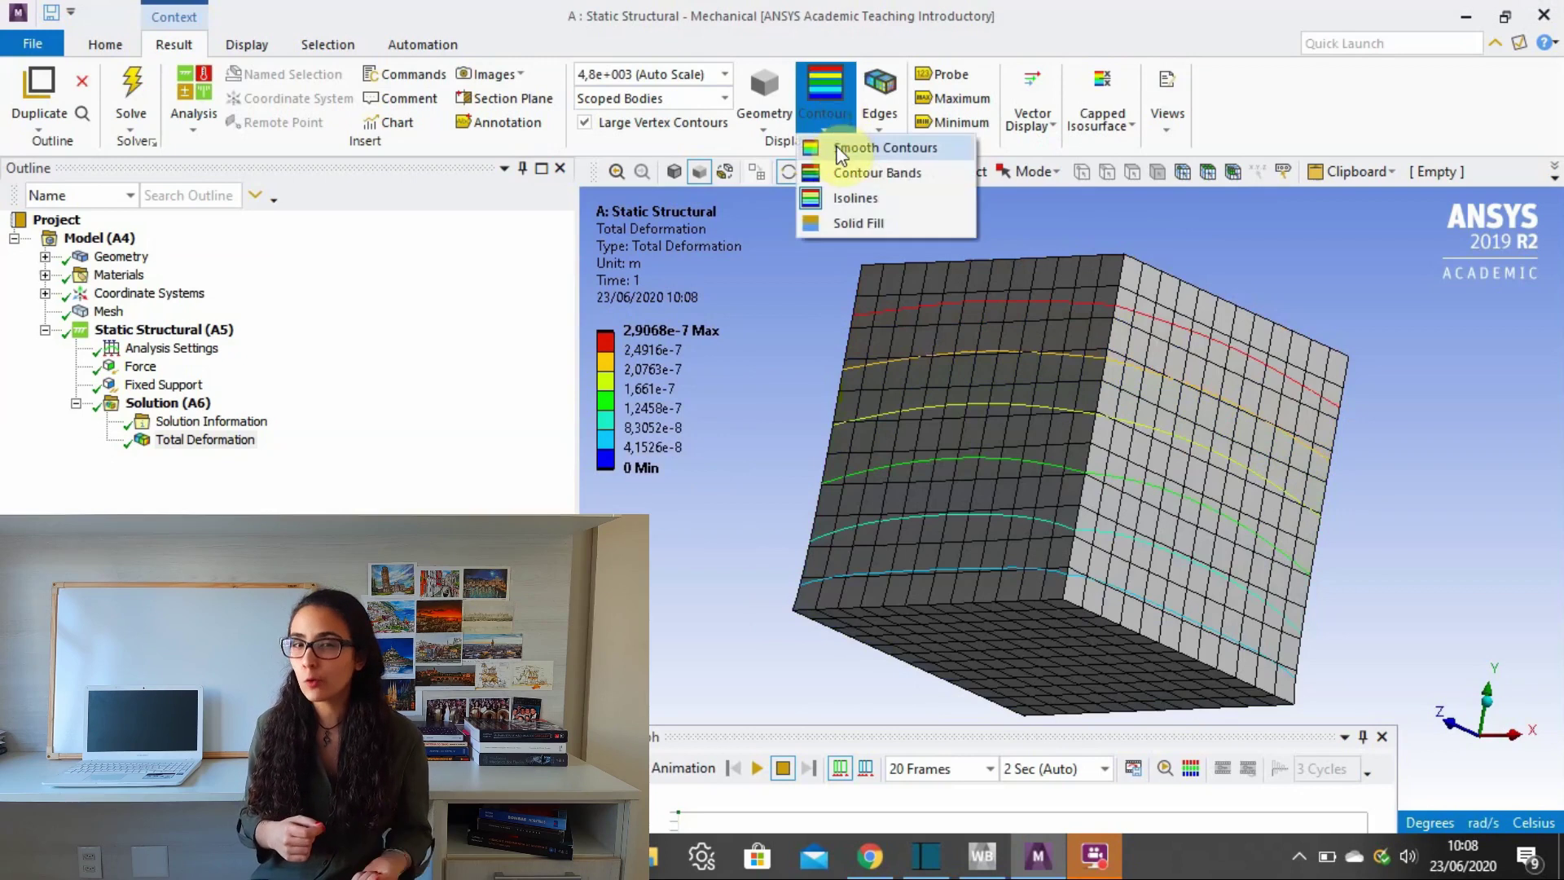
click(850, 149)
click(833, 116)
click(830, 169)
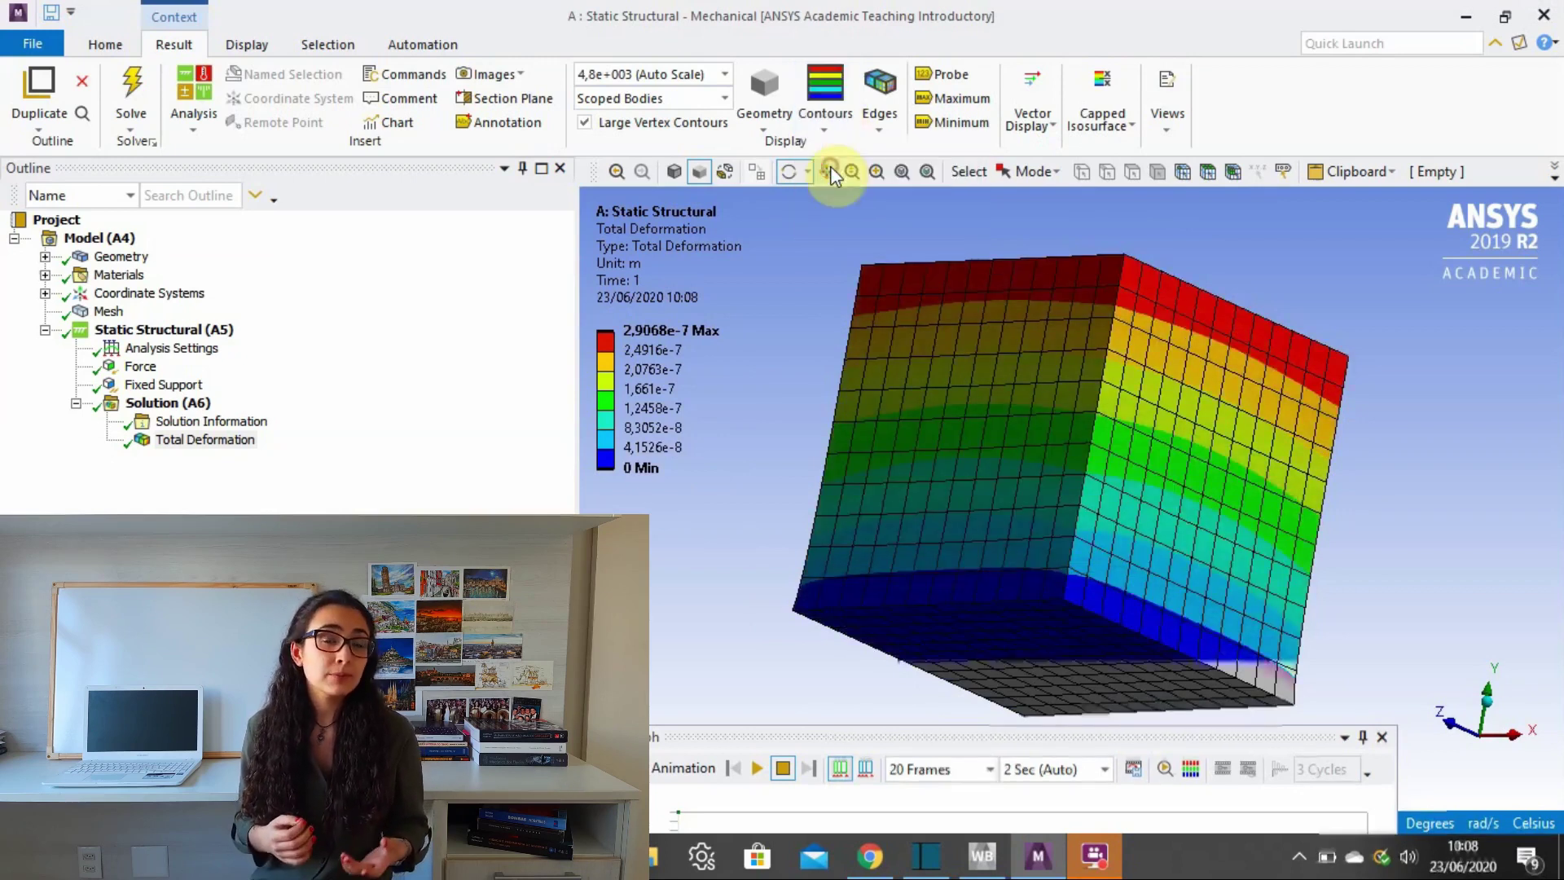
Step: Compare the 0.0 (Undeformed) result scale with 4,8e+003 (Auto Scale), and play the Total Deformation animation in Auto Scale
click(937, 75)
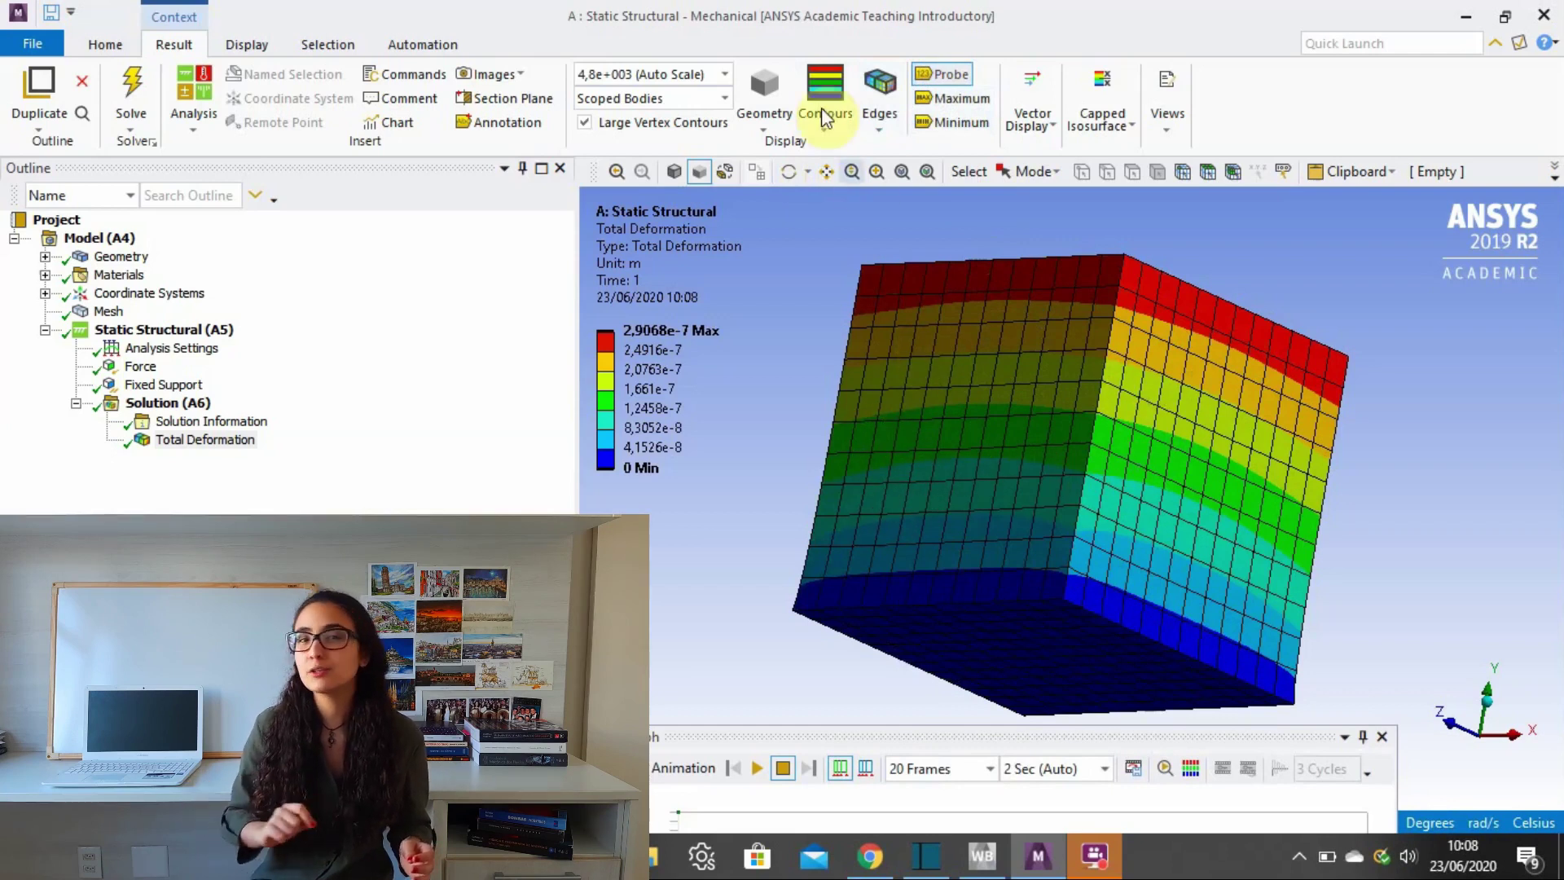
click(725, 74)
click(663, 163)
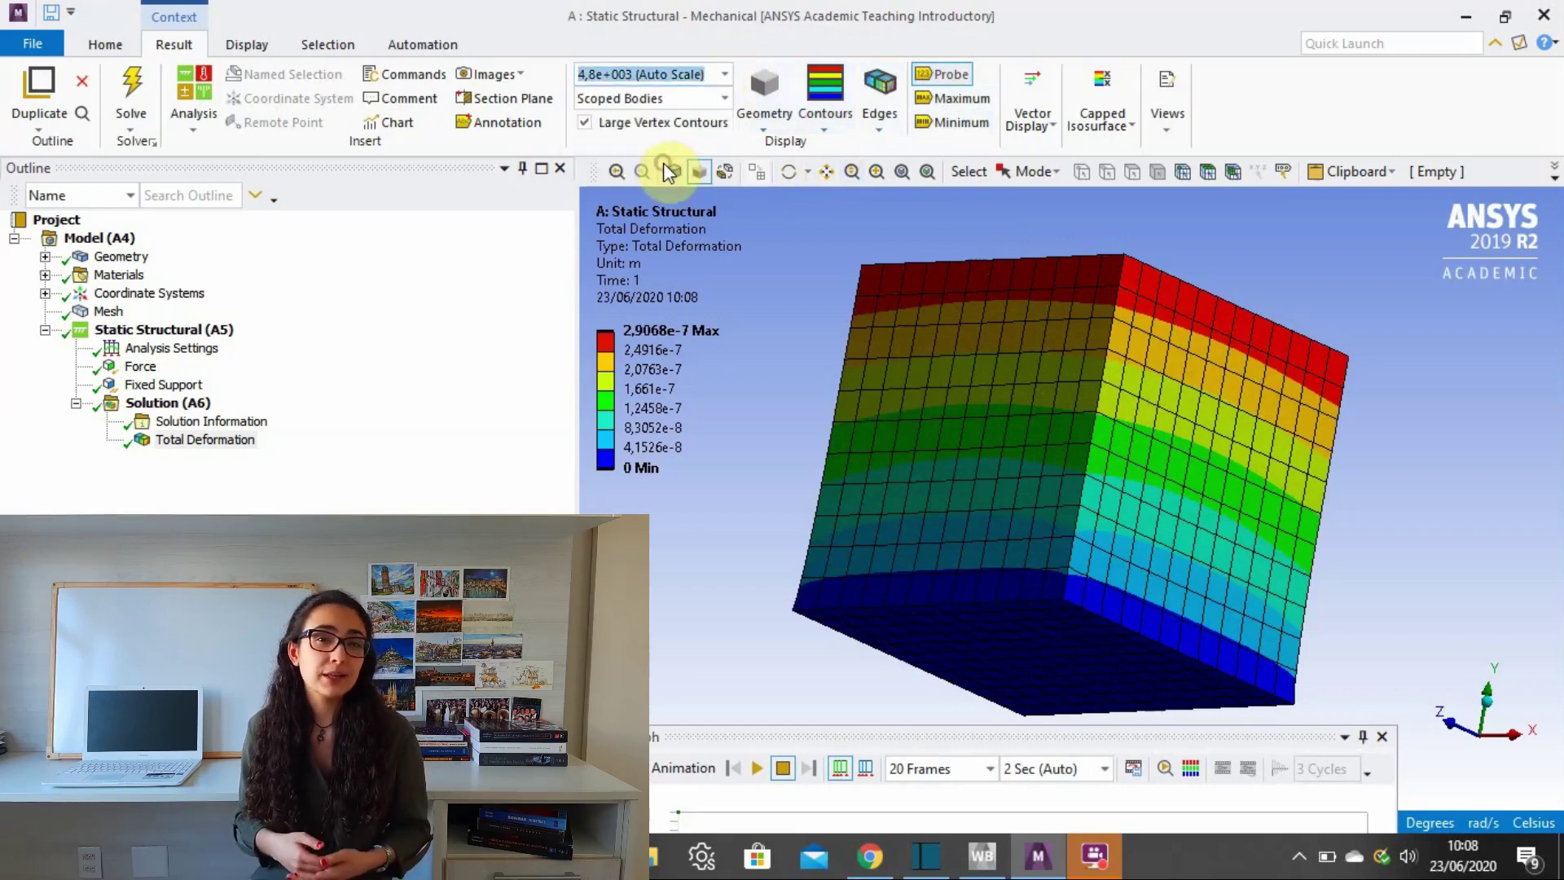
click(724, 71)
click(688, 94)
click(723, 71)
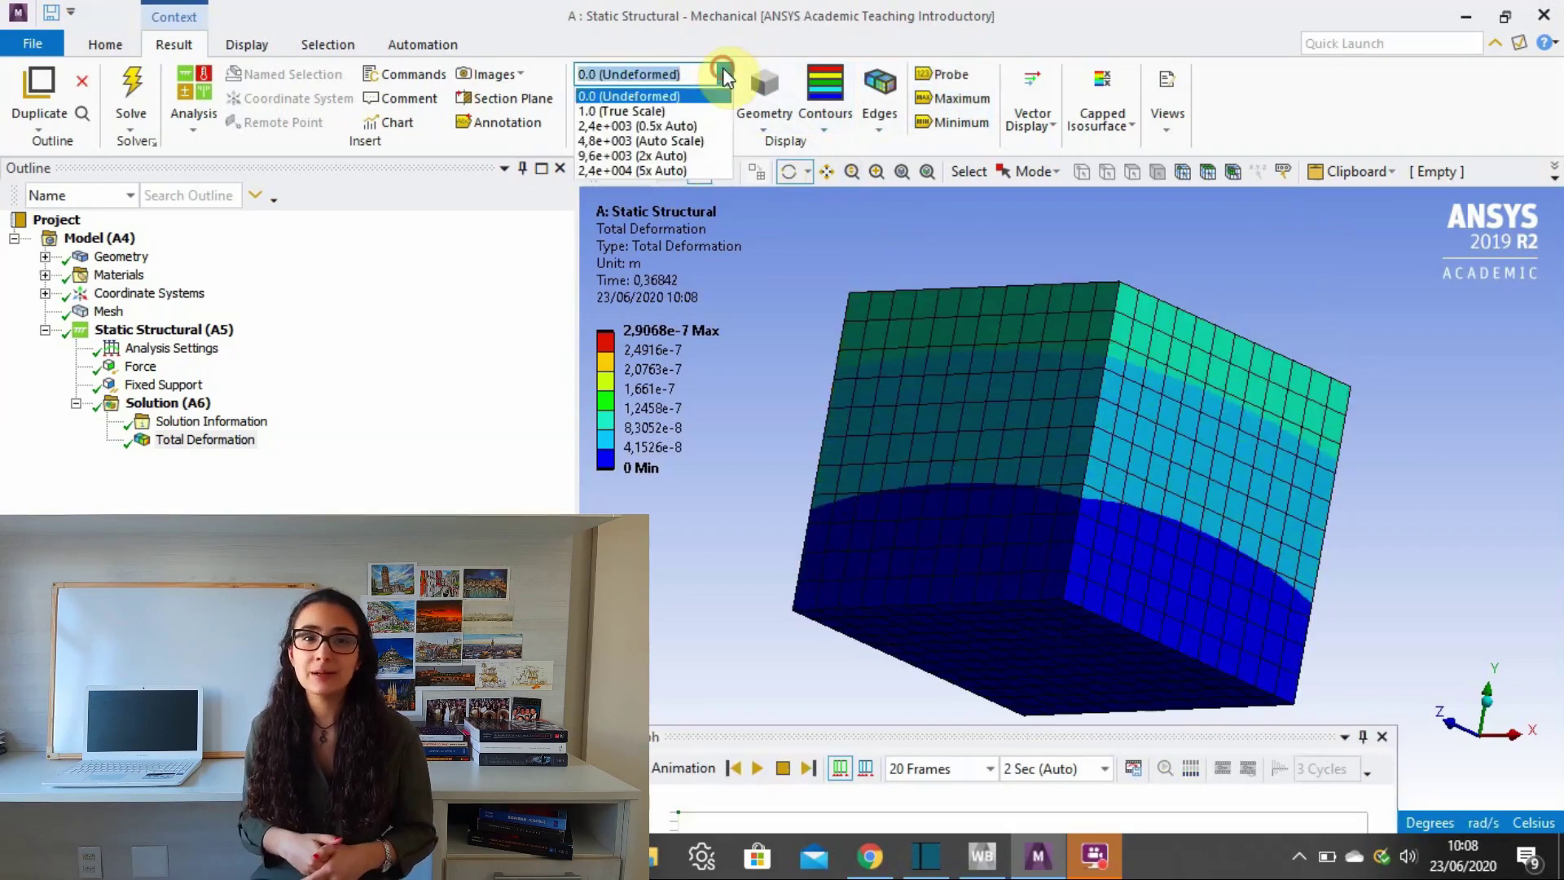
click(643, 140)
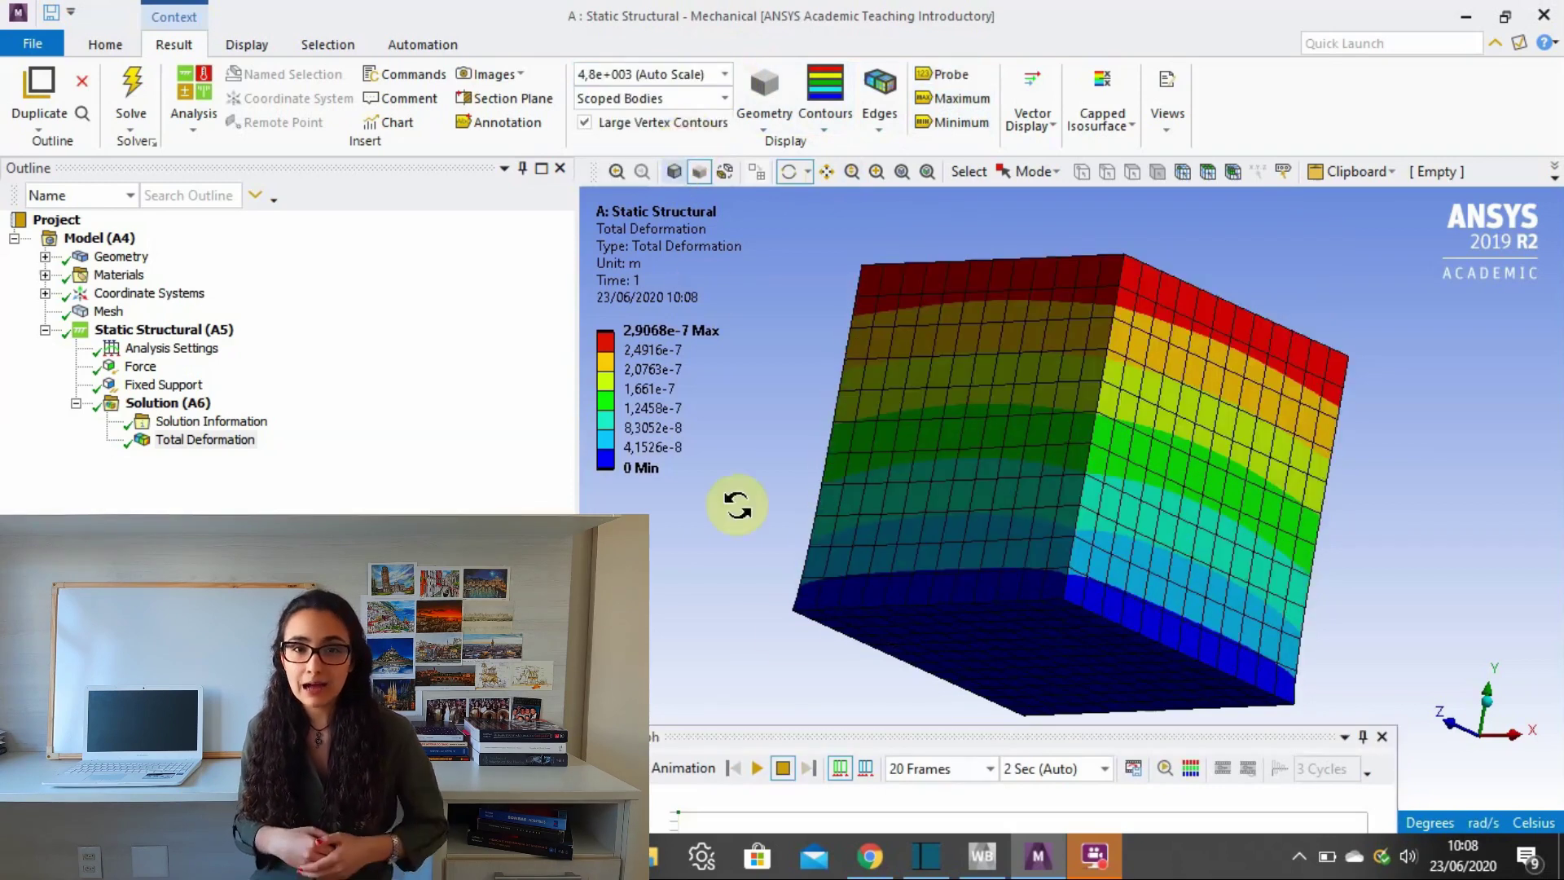
click(757, 769)
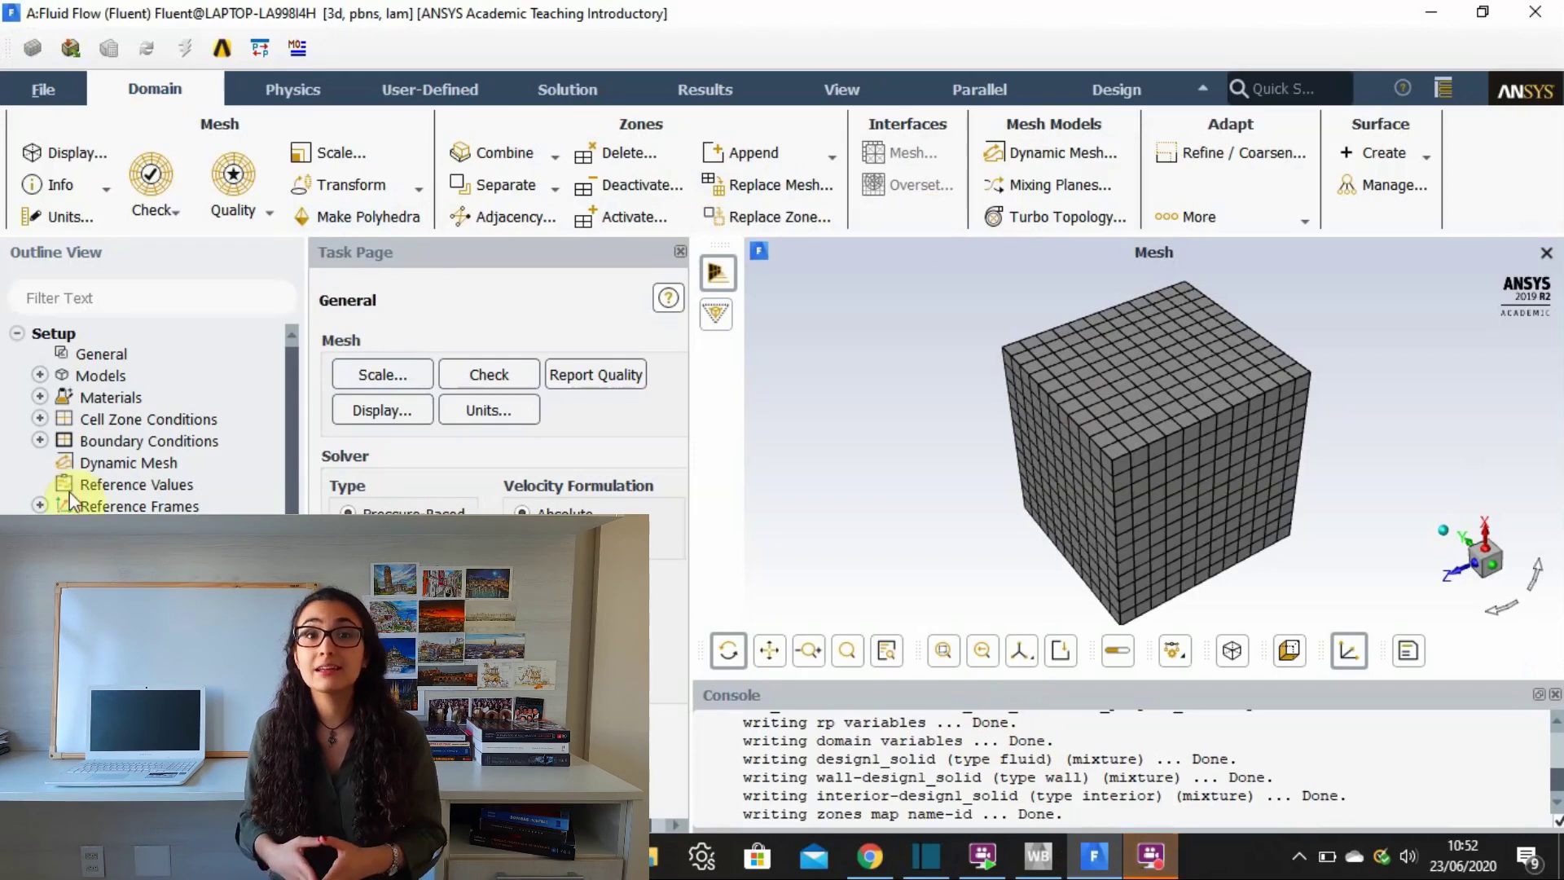
Step: In Fluent, examine the Materials, Cell Zone Conditions and Boundary Conditions entries of the cube's setup
click(39, 396)
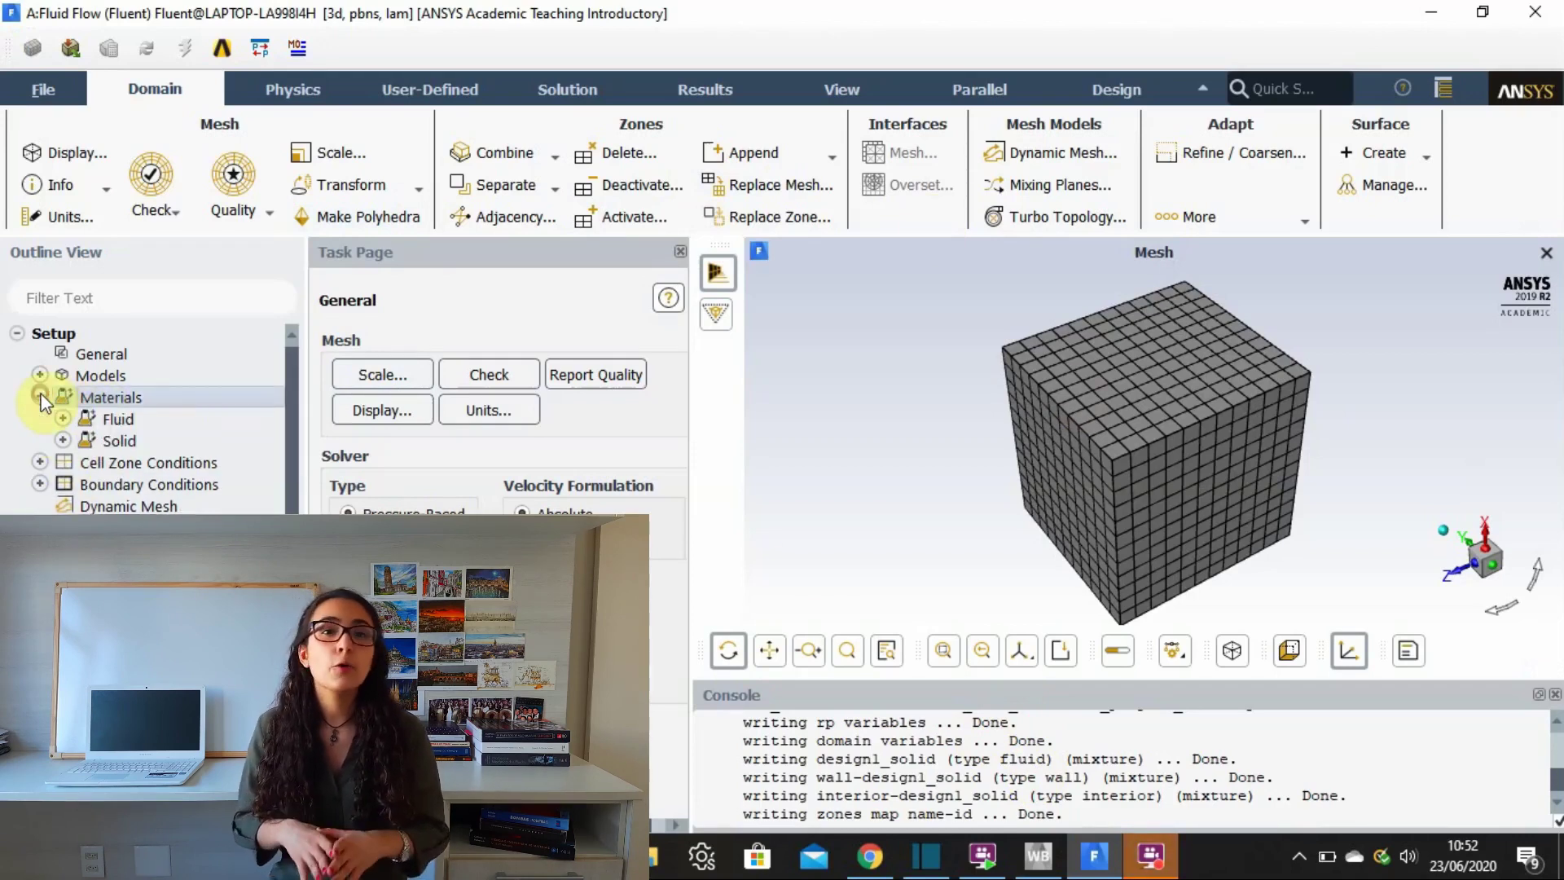
click(91, 461)
click(39, 484)
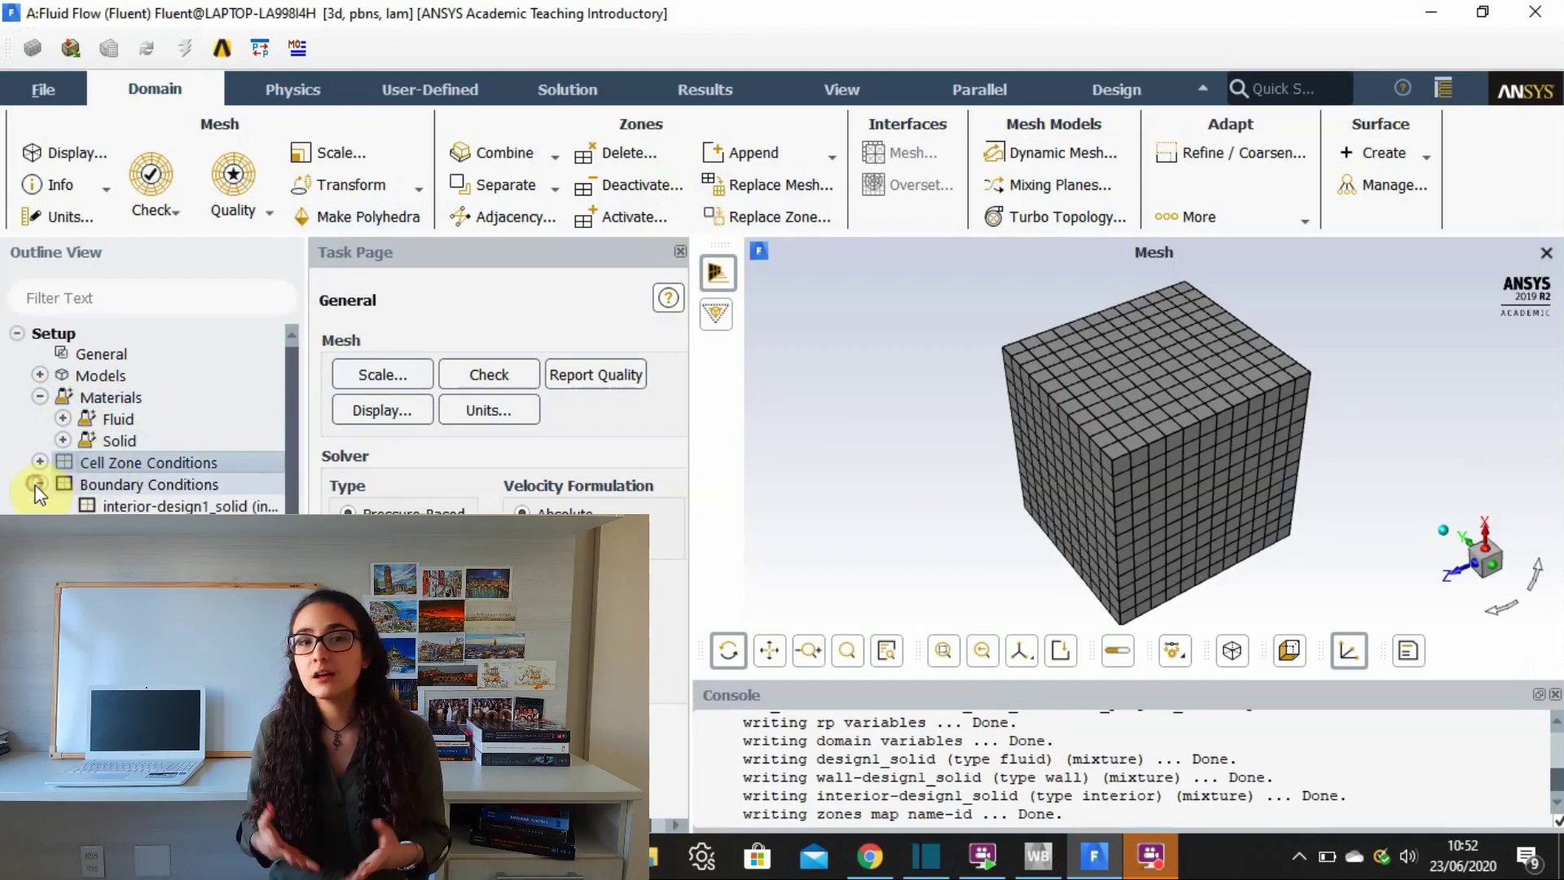
double_click(114, 485)
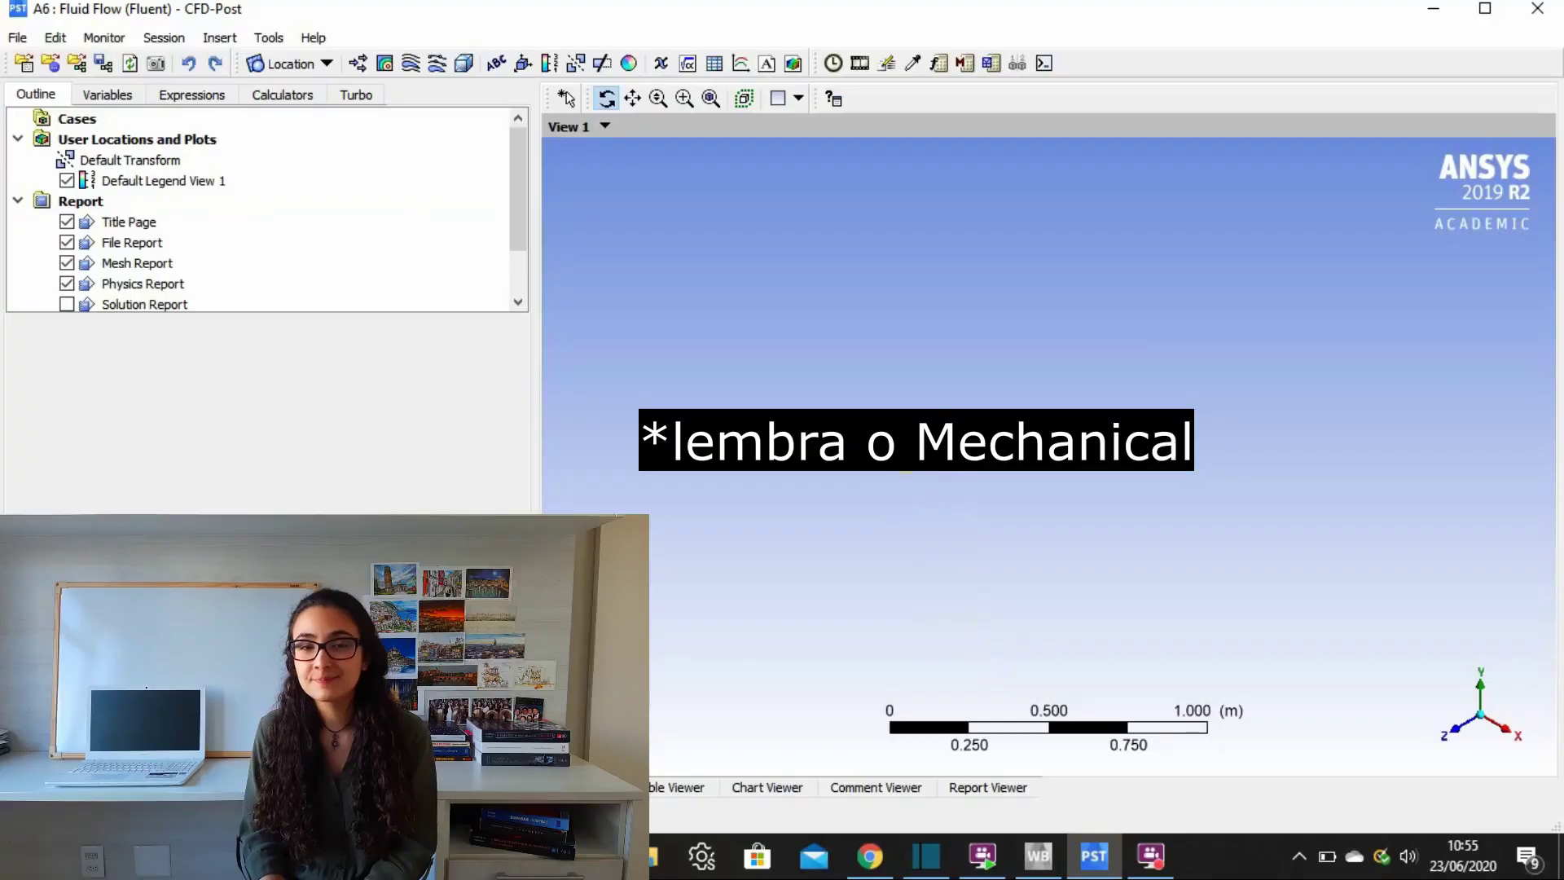
drag(876, 405, 784, 239)
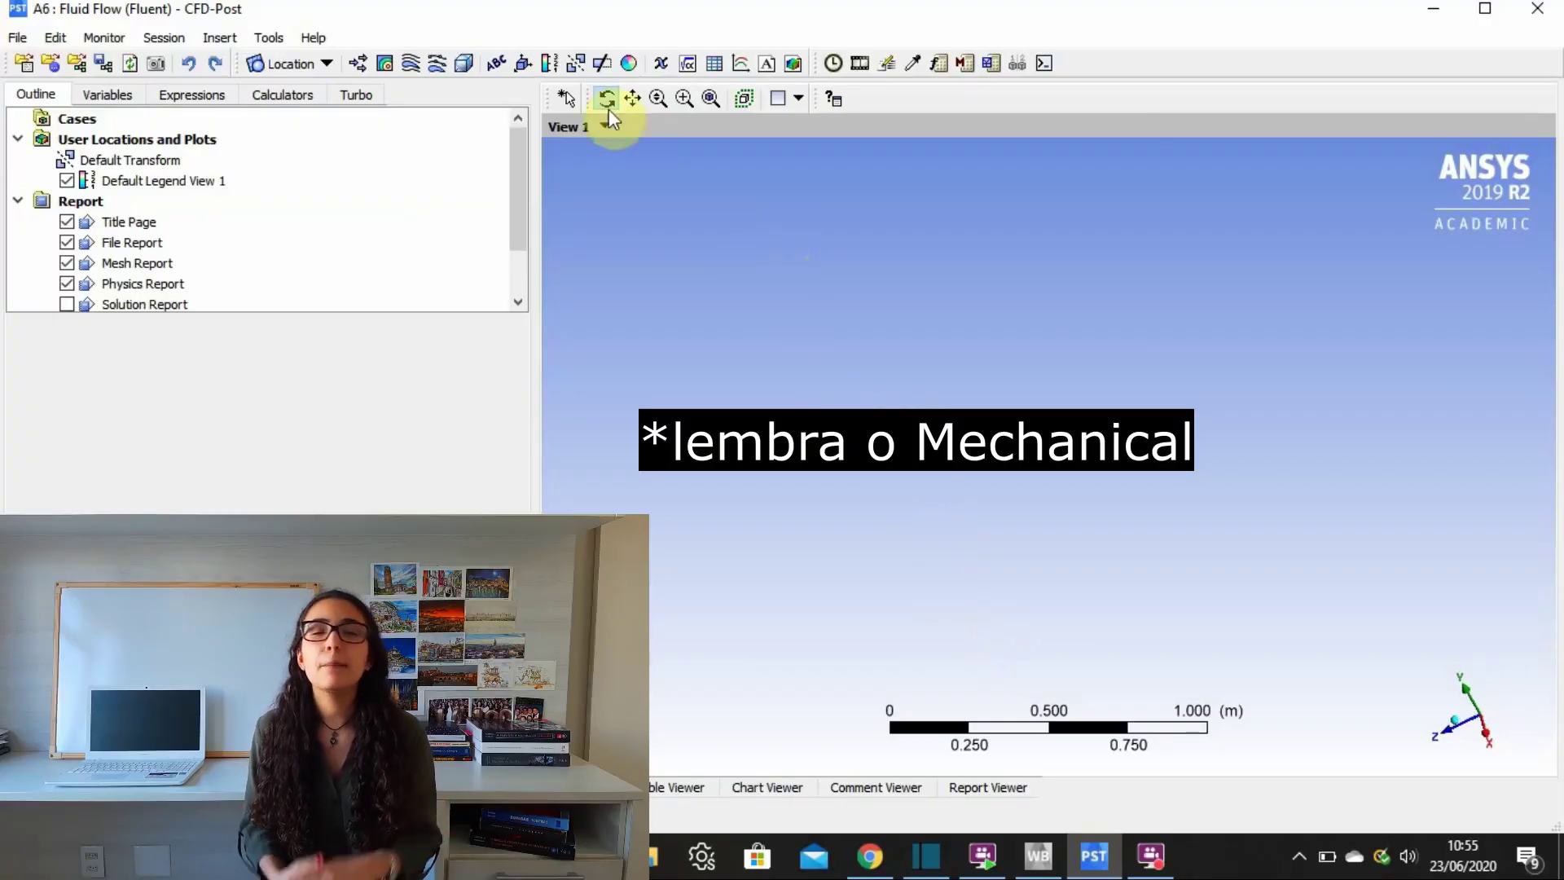
drag(524, 171, 499, 136)
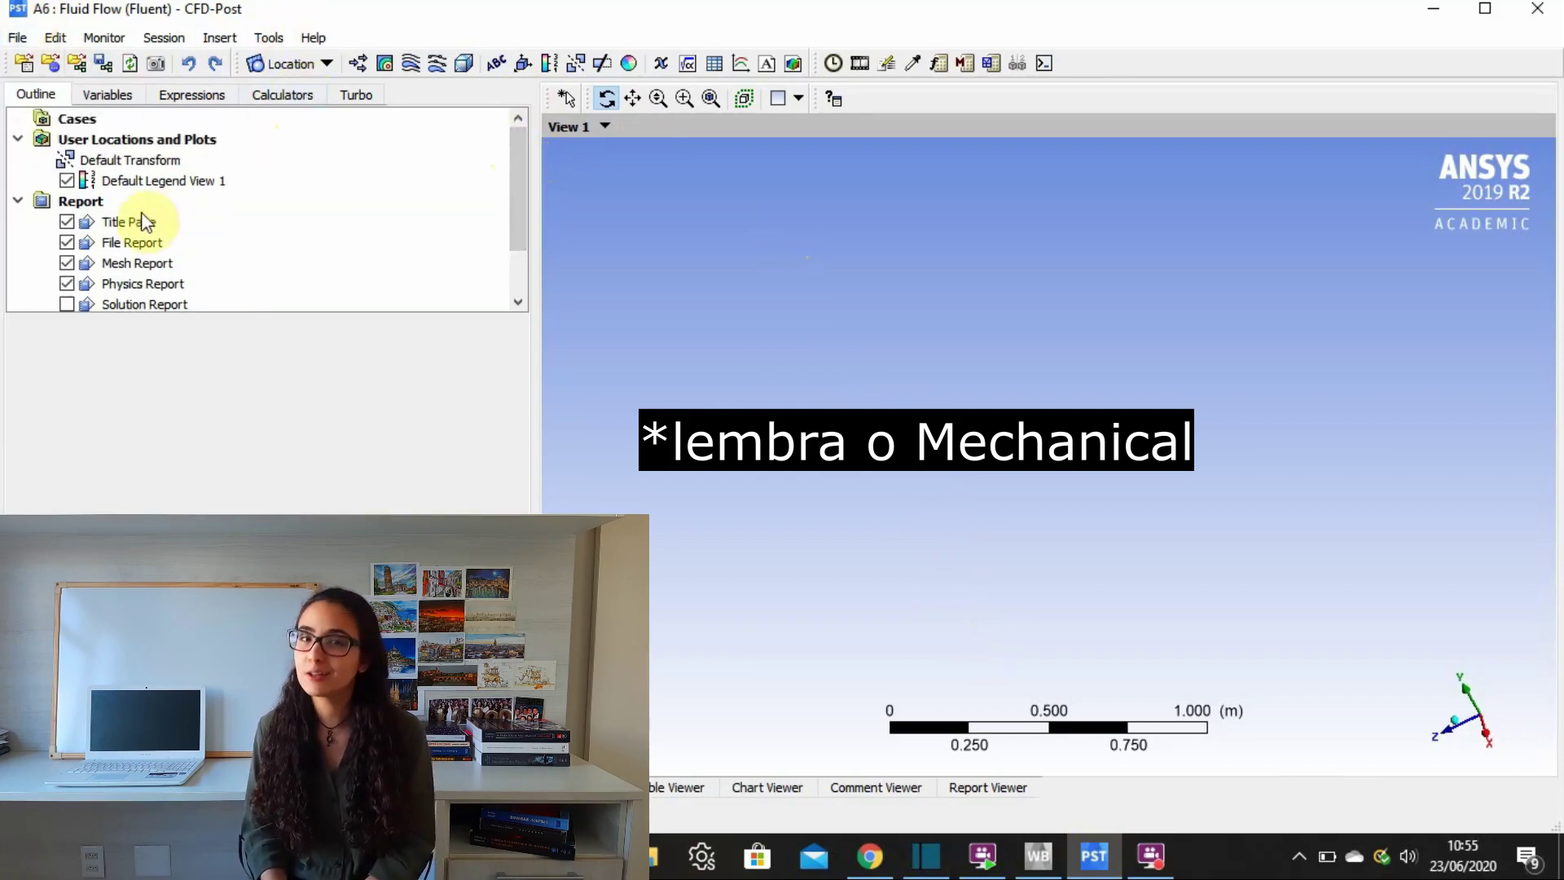